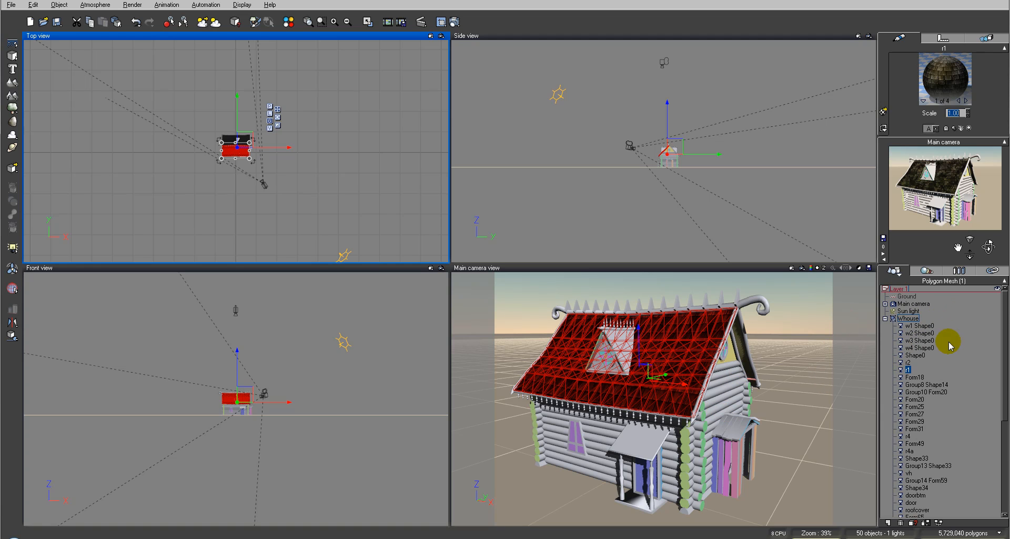
Look through the log wall objects, select the front wall w2 Shape0 and check its assigned materials
left_click(927, 340)
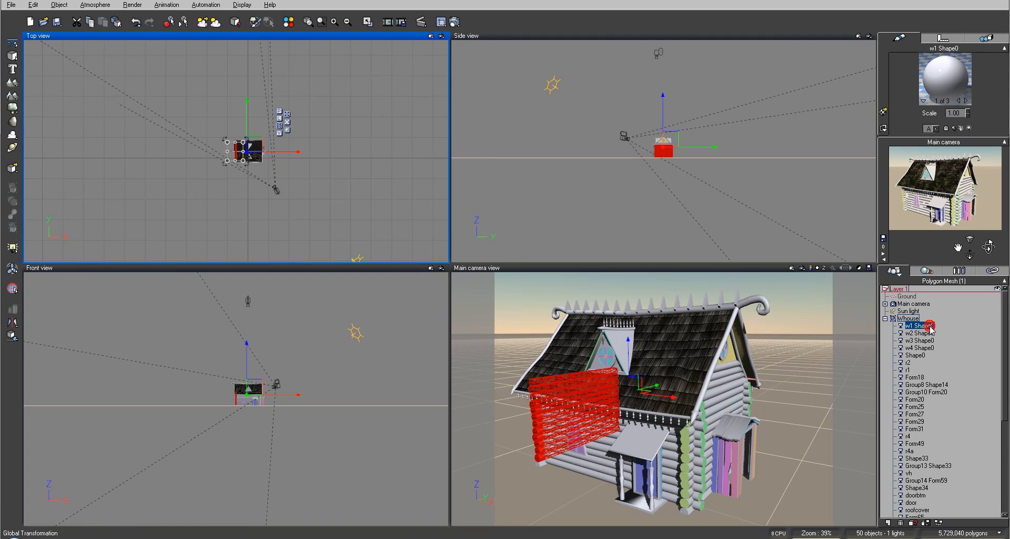
left_click(930, 347)
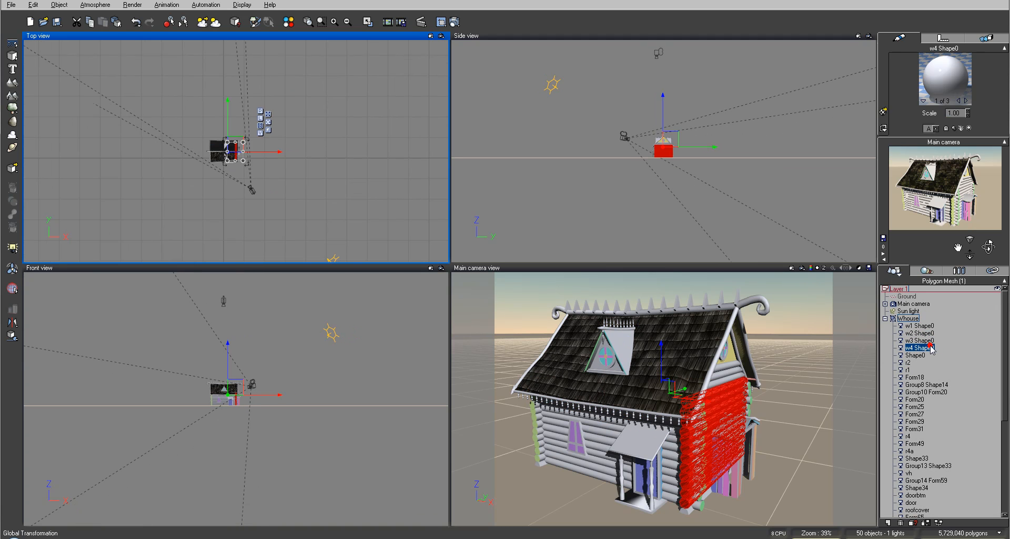
left_click(921, 333)
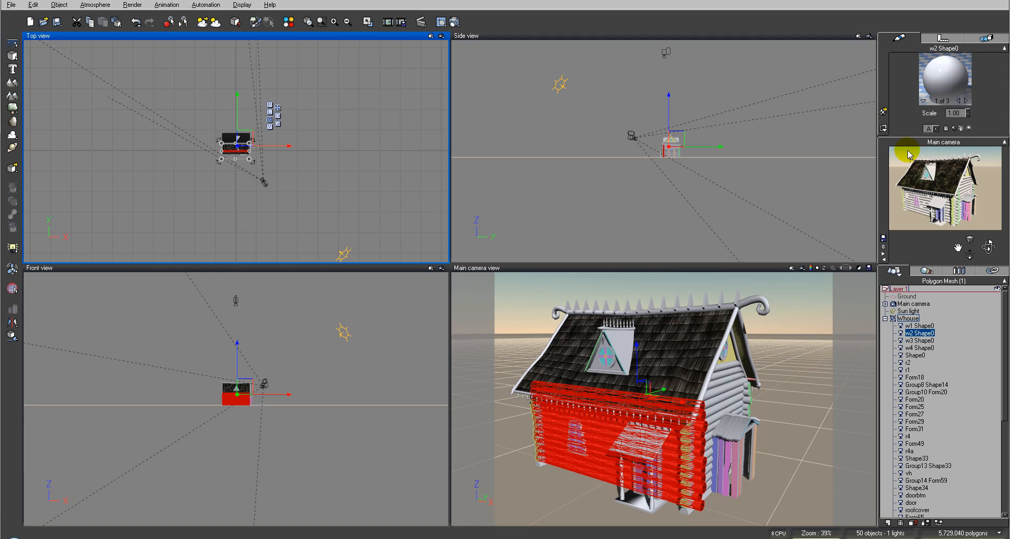
left_click(966, 100)
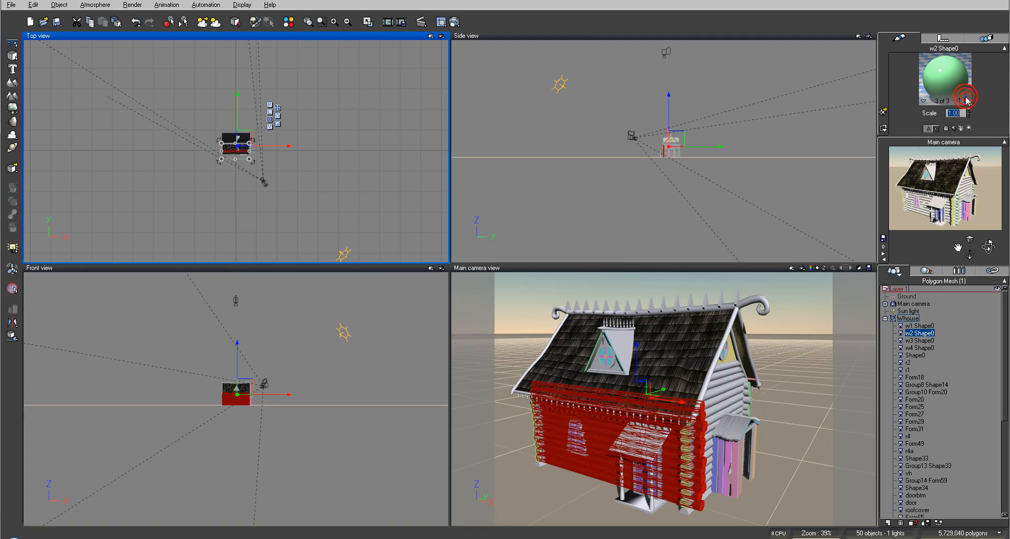
left_click(966, 100)
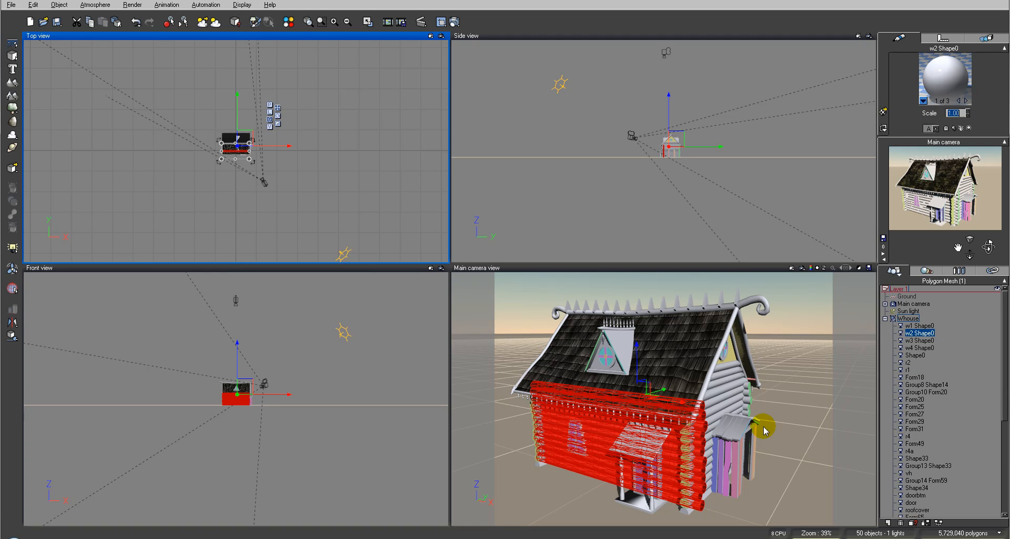
left_click(705, 313)
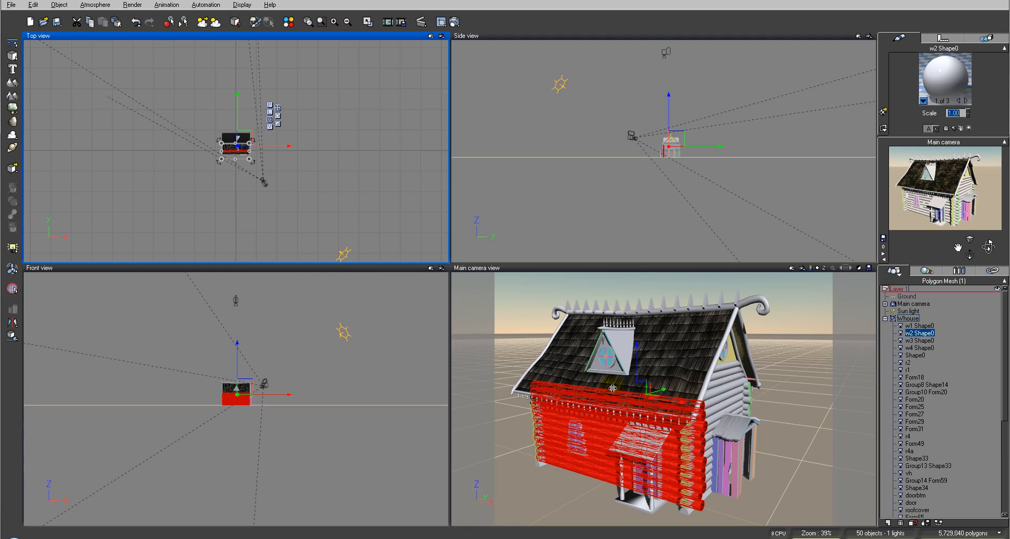
Set the front wall's first material, def_surf_mat, to mapped picture coloring using wall_d.jpg
double_click(937, 83)
left_click_drag(356, 74, 403, 90)
left_click(282, 223)
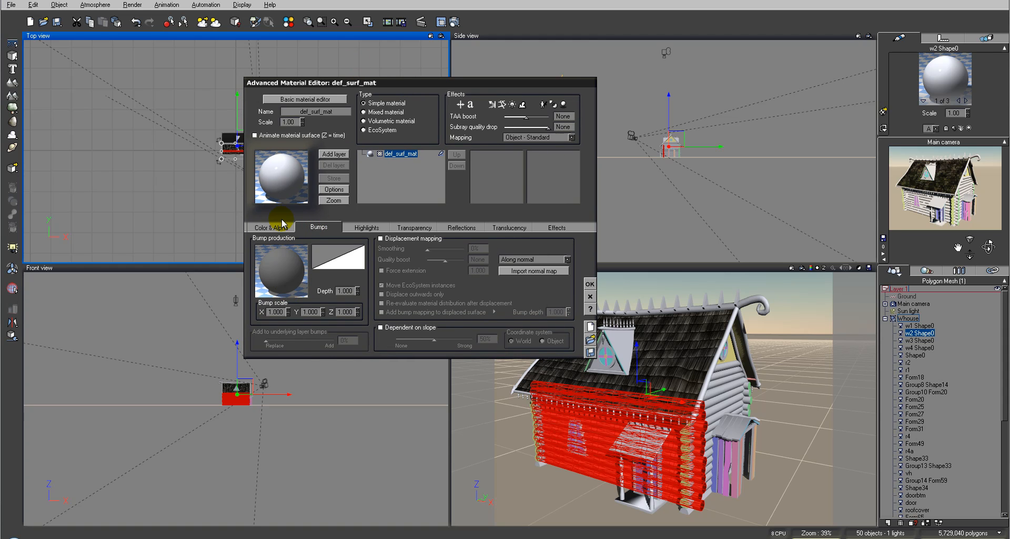
left_click(287, 247)
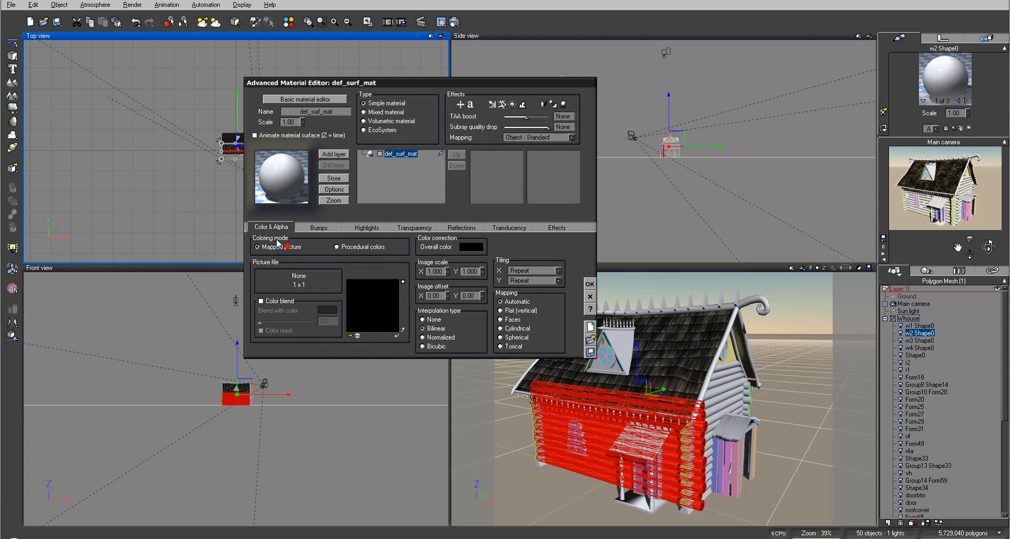
left_click(350, 335)
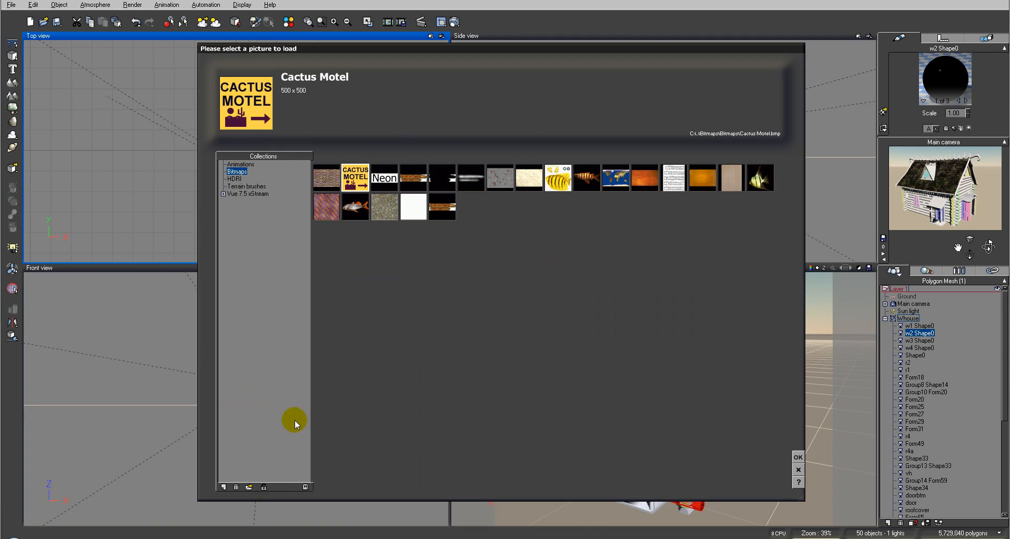
left_click(249, 486)
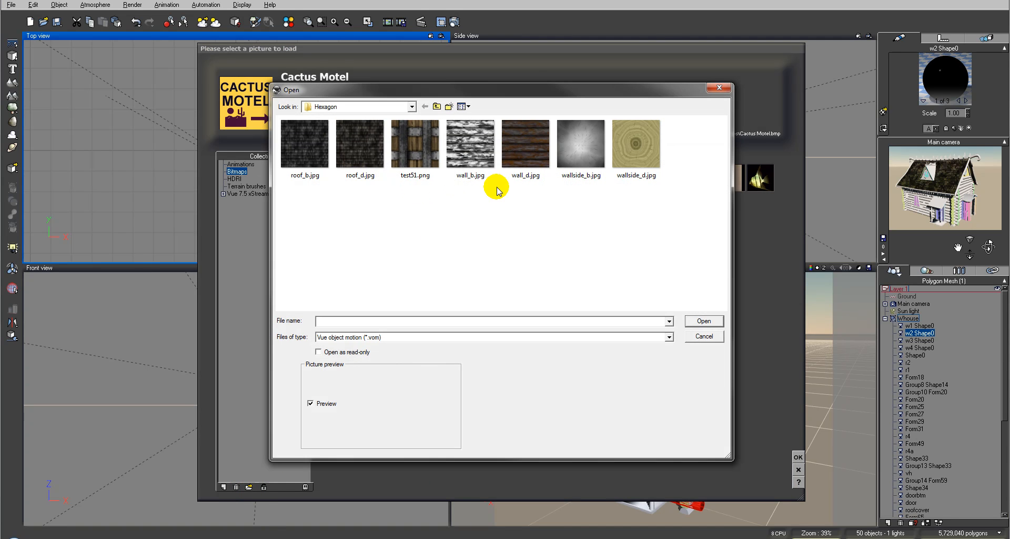
left_click(525, 148)
left_click(702, 320)
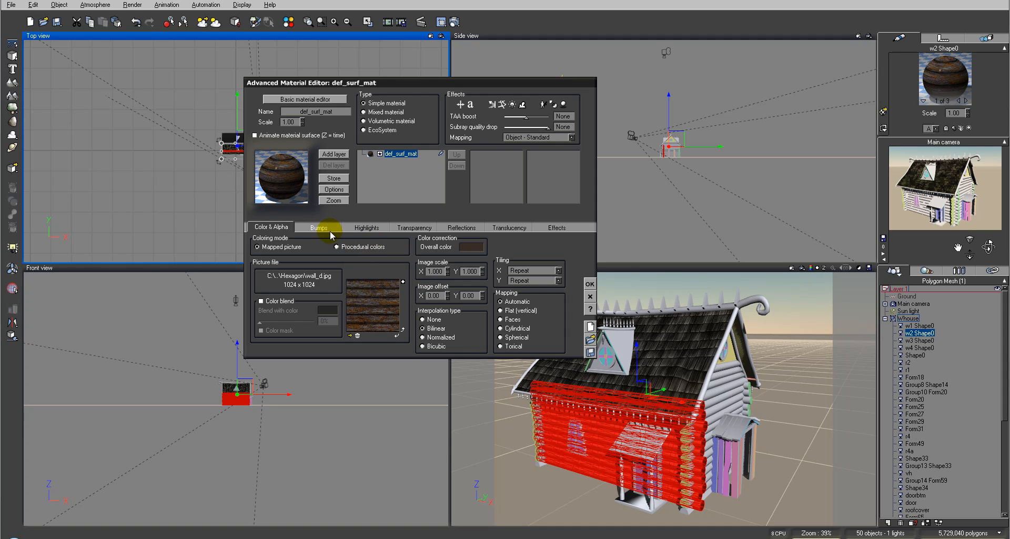
Set the wall material's highlight global intensity to 33% and its highlight color to dark brown (RGB 56, 47, 19)
left_click(317, 227)
left_click(370, 226)
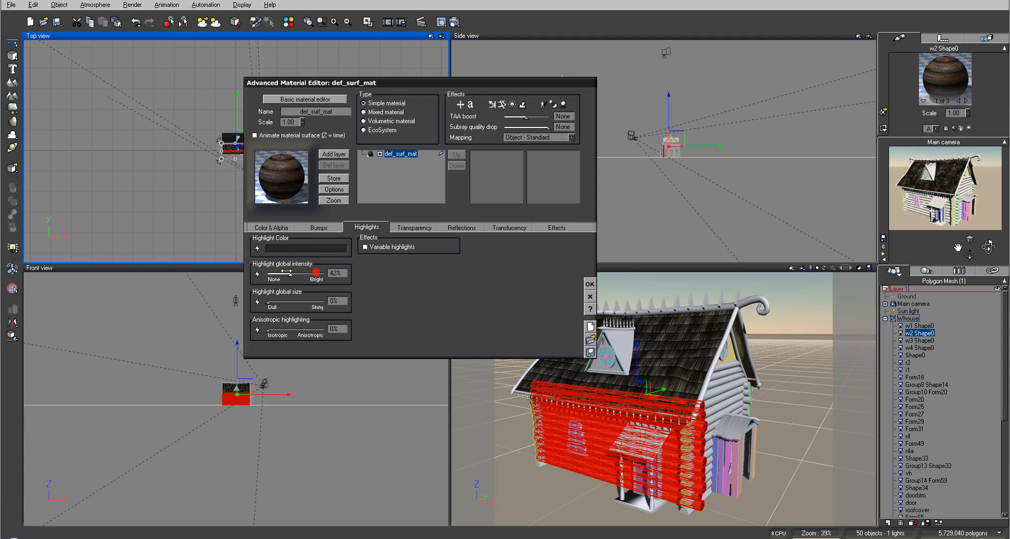
right_click(306, 248)
left_click(319, 253)
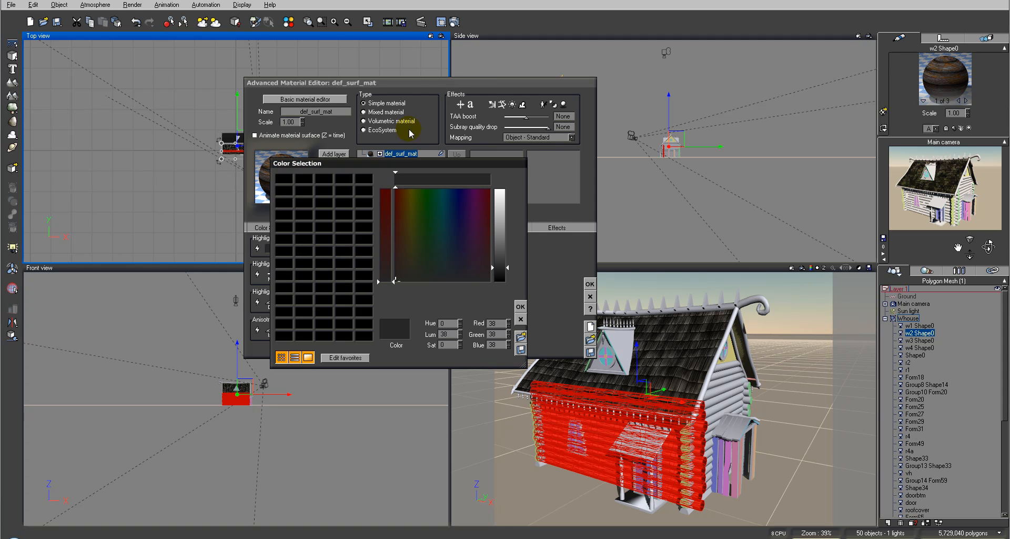
left_click_drag(411, 198, 407, 237)
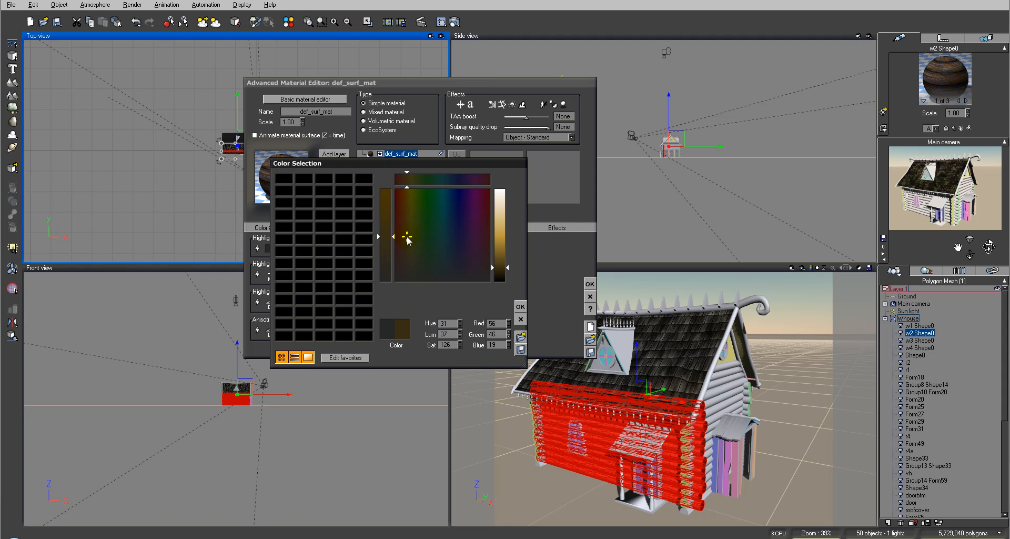
left_click(520, 307)
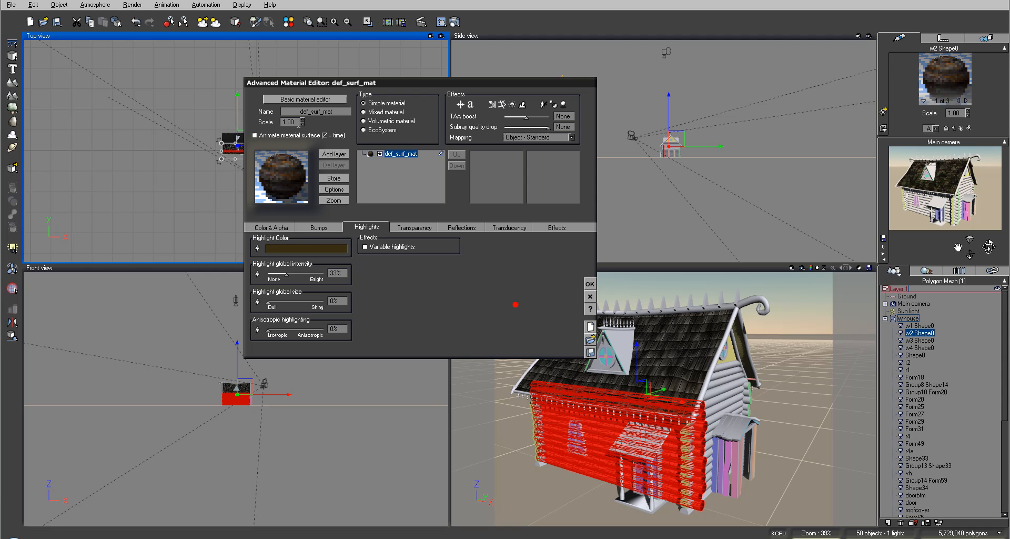
Open the wall material's bump production function for editing and delete its default bump node
left_click(312, 229)
right_click(260, 265)
left_click(272, 269)
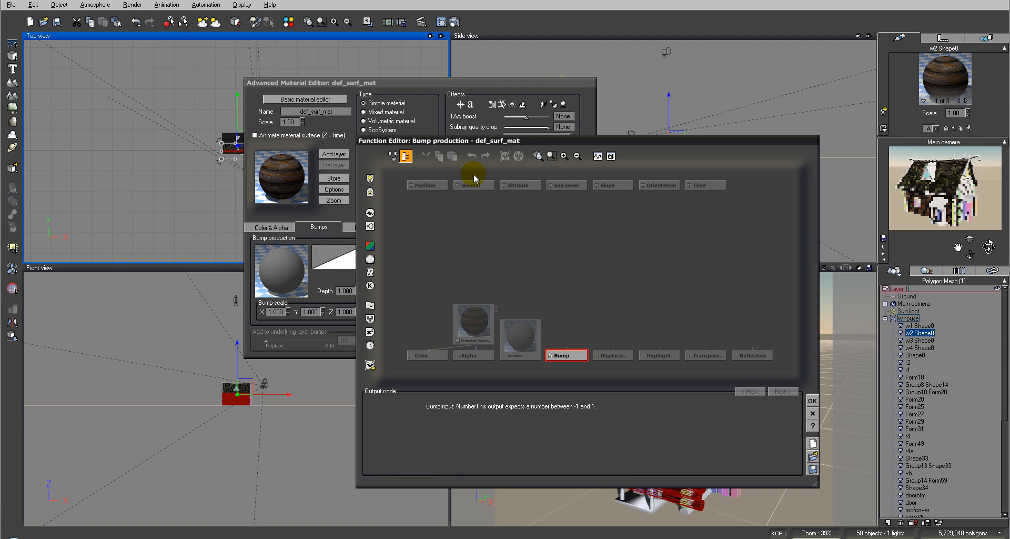
left_click_drag(516, 343, 516, 296)
key("Delete")
Add a projected texture map node above the Bump output and load wall_b.jpg into it
left_click(370, 259)
left_click(551, 277)
left_click(478, 469)
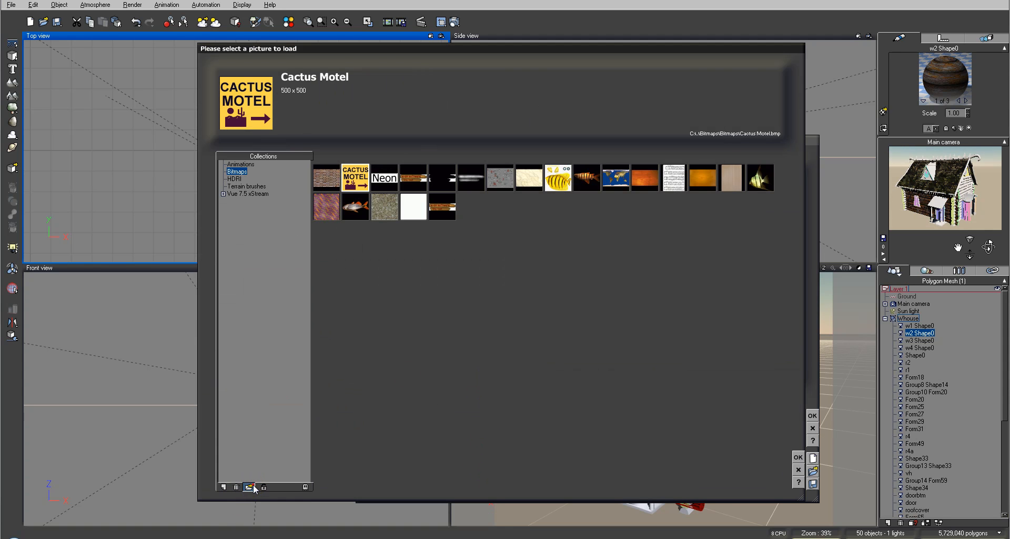
left_click(249, 486)
left_click(470, 141)
left_click(699, 320)
Connect the new texture map's grayscale output to Bump, accept the function and set the bump depth to 0.100
left_click_drag(566, 351, 548, 294)
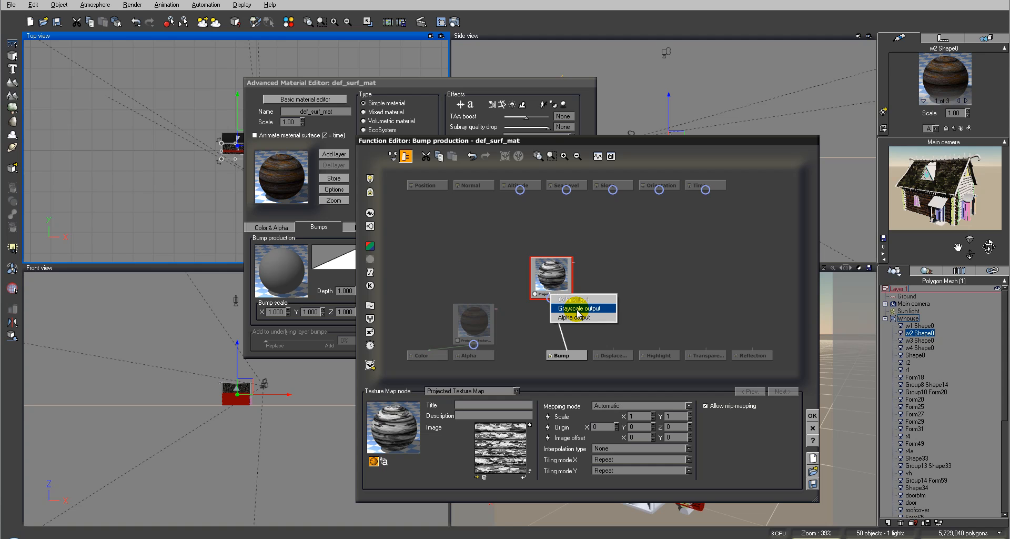
left_click(578, 309)
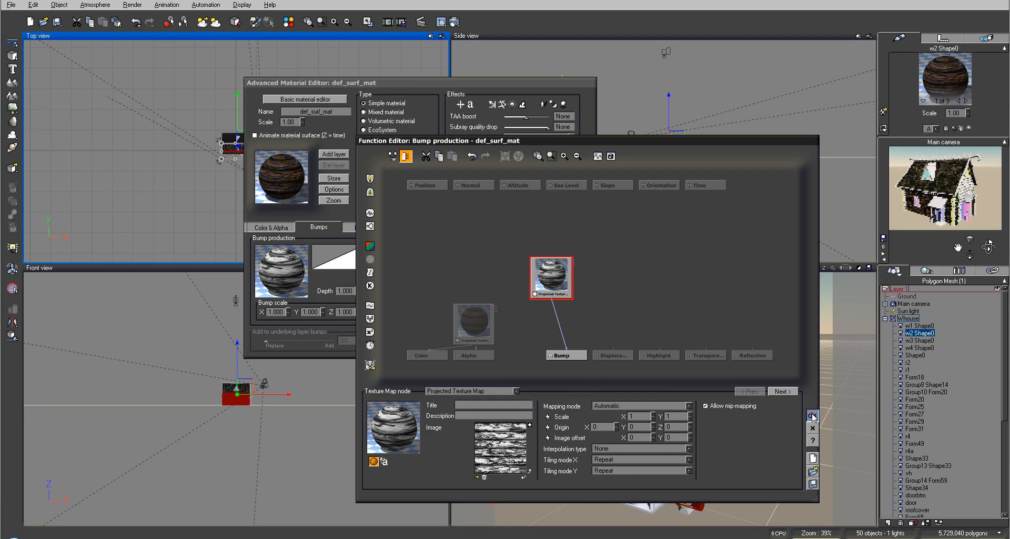
left_click(812, 415)
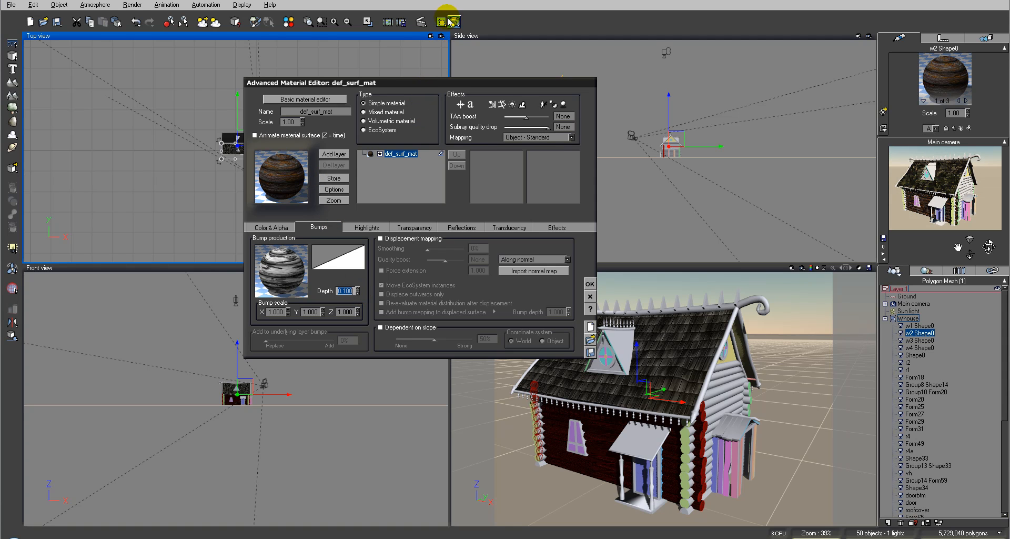
Set the wall material's mapping to Object - Parametric and render the main camera view to check it
left_click(551, 137)
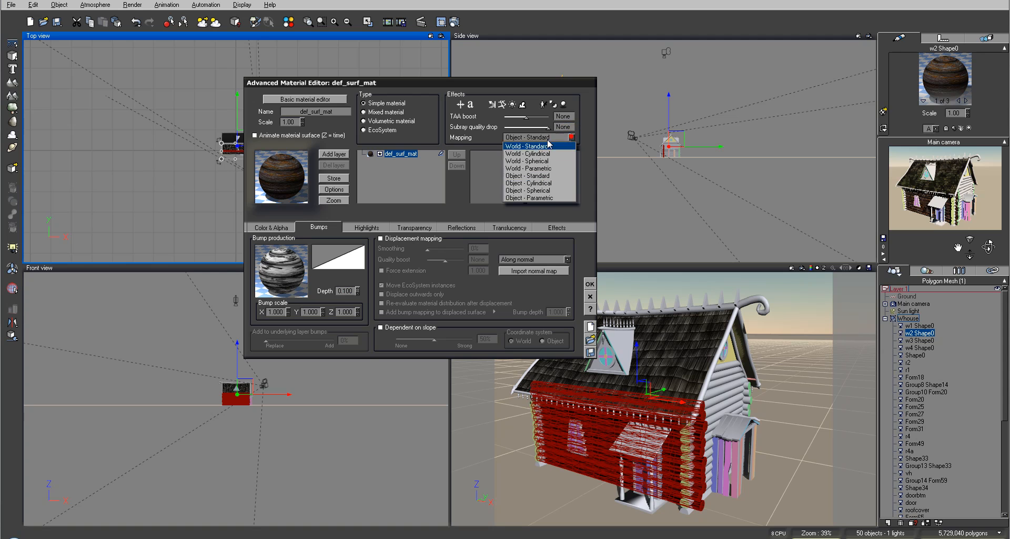
left_click(531, 197)
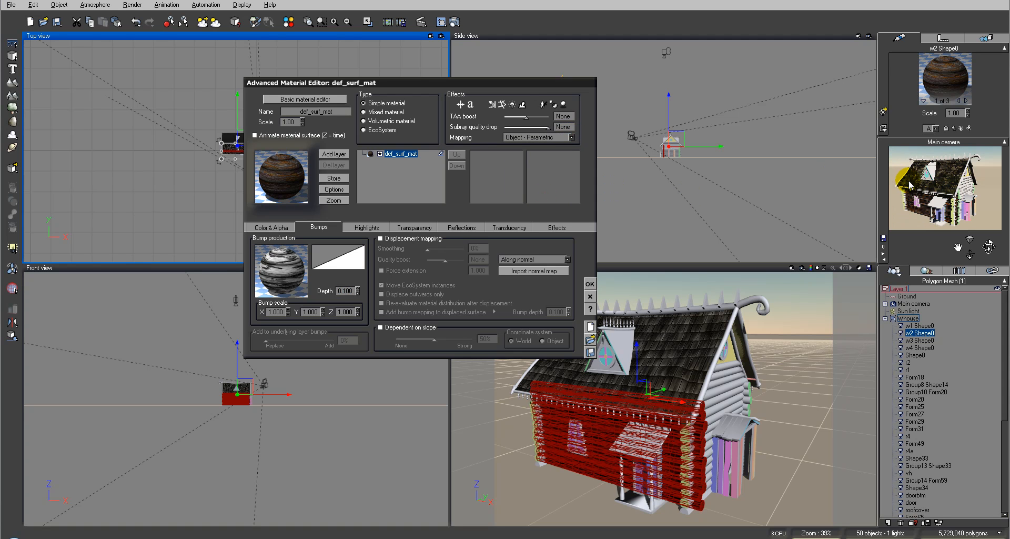
left_click(451, 18)
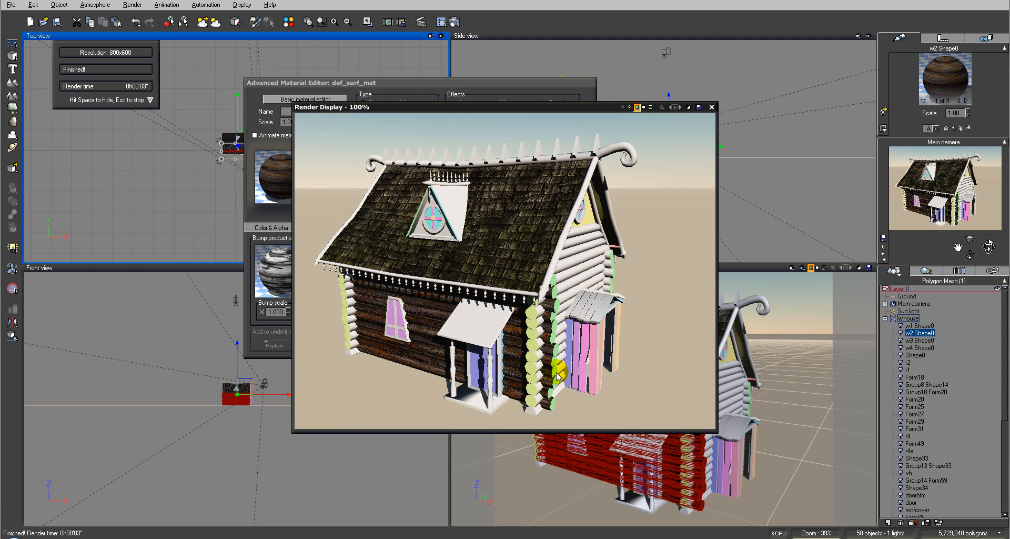
left_click(711, 107)
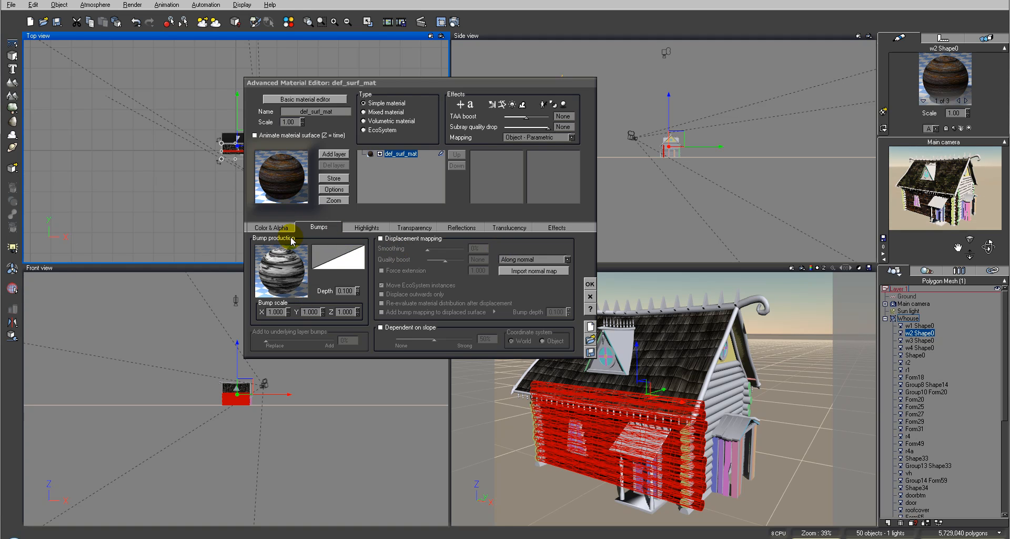
Reopen the bump production function and expose the bump texture map's scale as a separate constant node above it
right_click(288, 264)
left_click(320, 262)
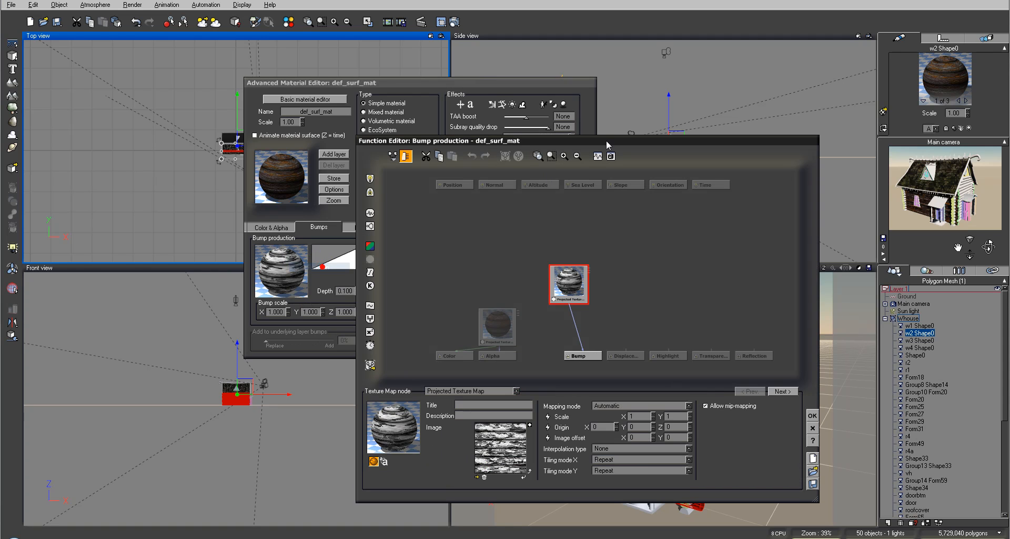
left_click(489, 326)
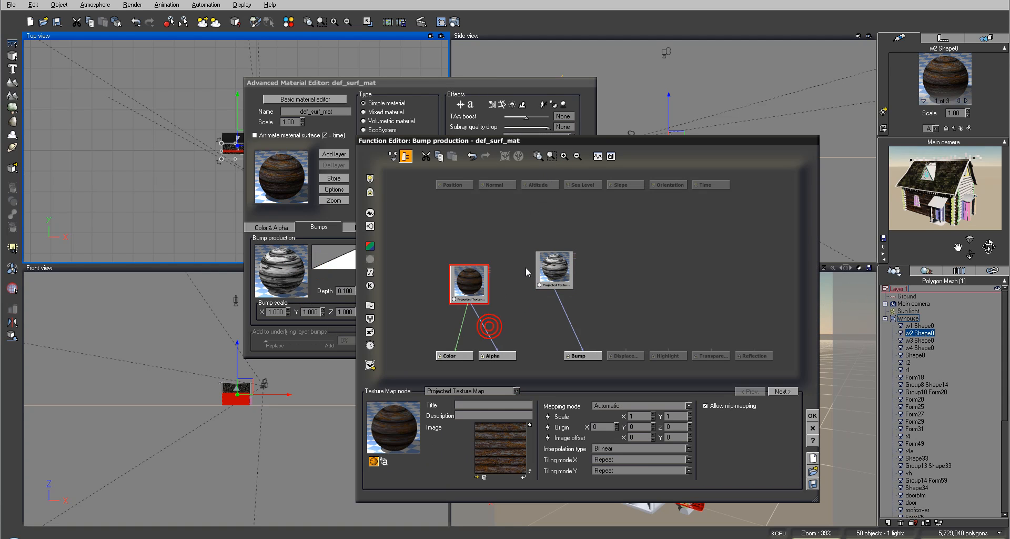
left_click(553, 269)
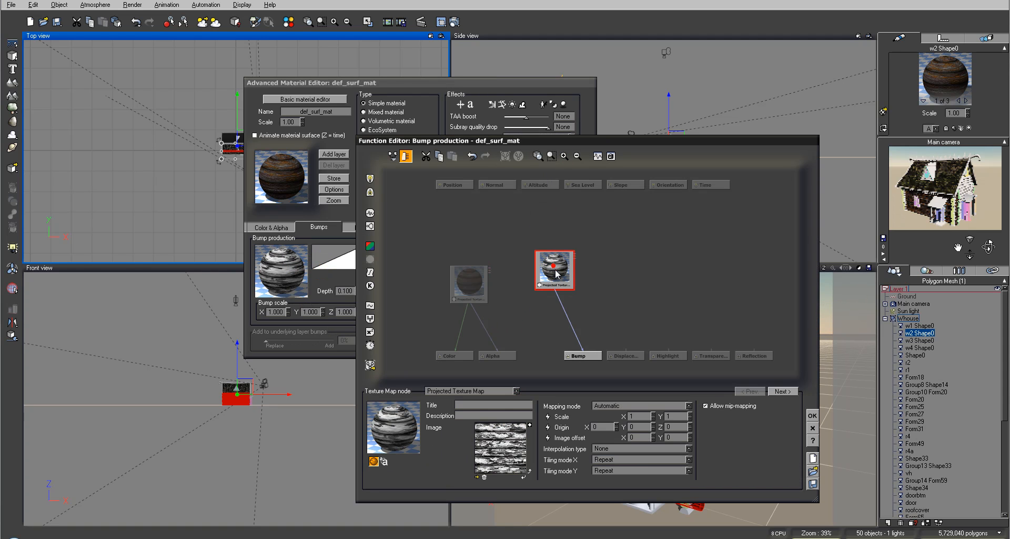
left_click(470, 291)
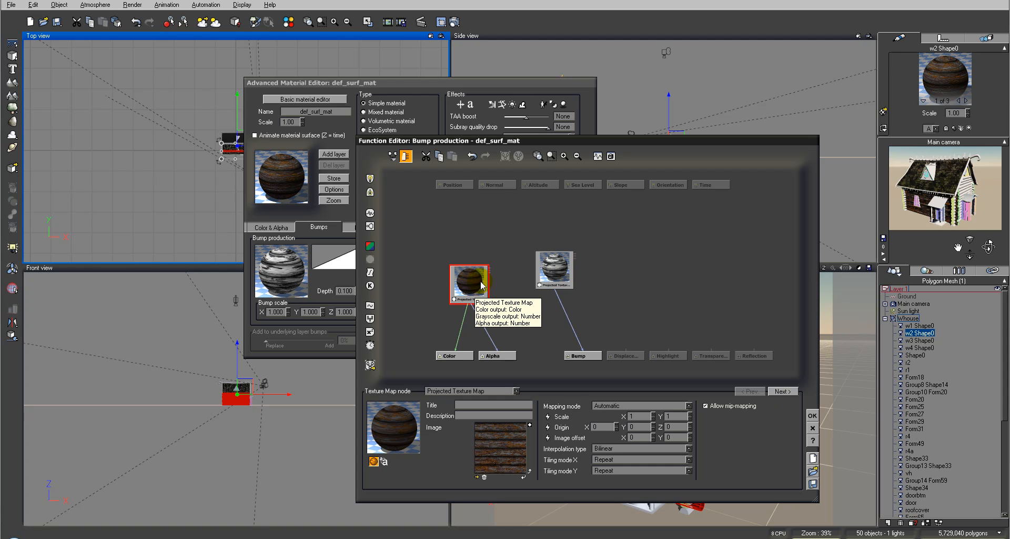
left_click(555, 268)
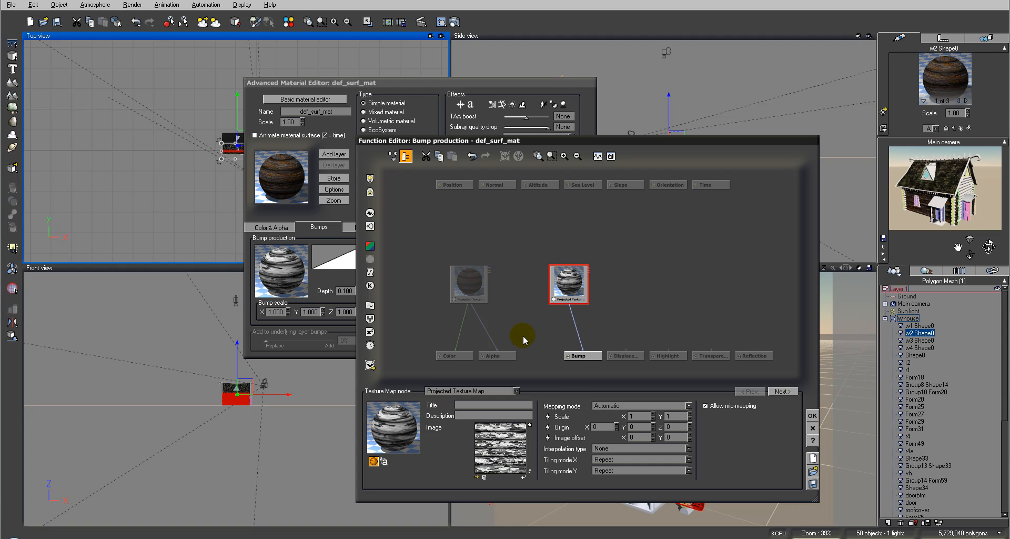
left_click(548, 416)
left_click_drag(610, 259, 595, 235)
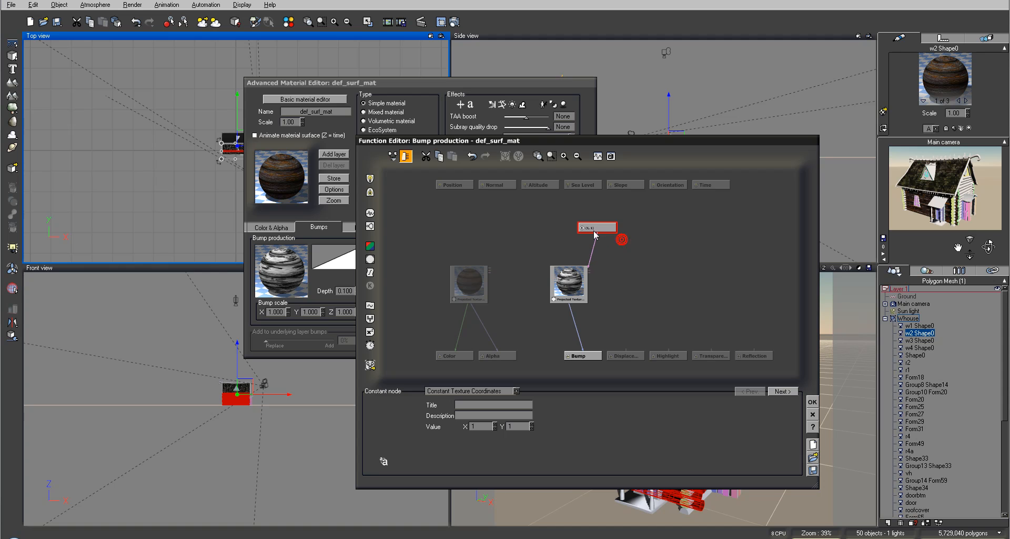
Expose the color texture map's scale as a constant node and use that single node to drive both texture maps
left_click(481, 281)
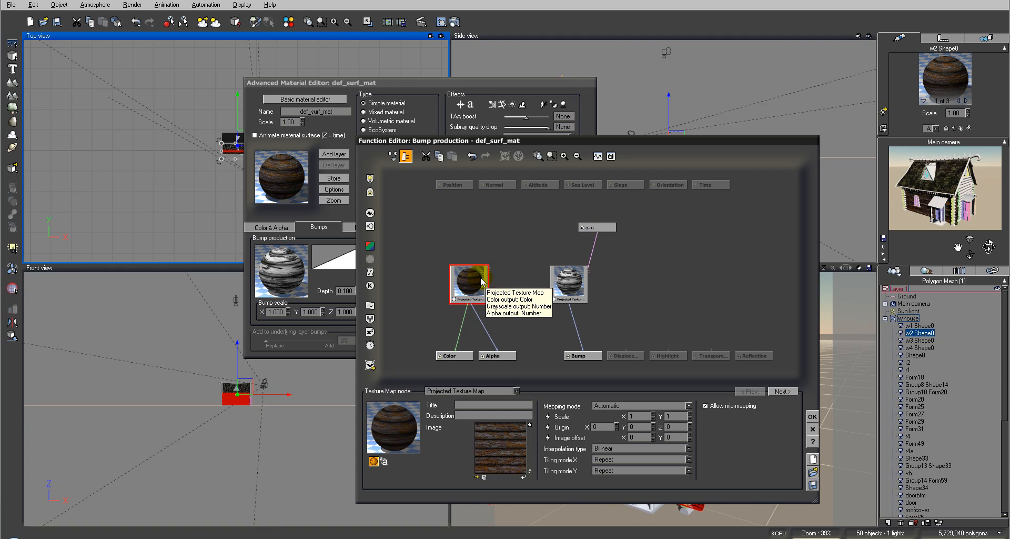
left_click(548, 416)
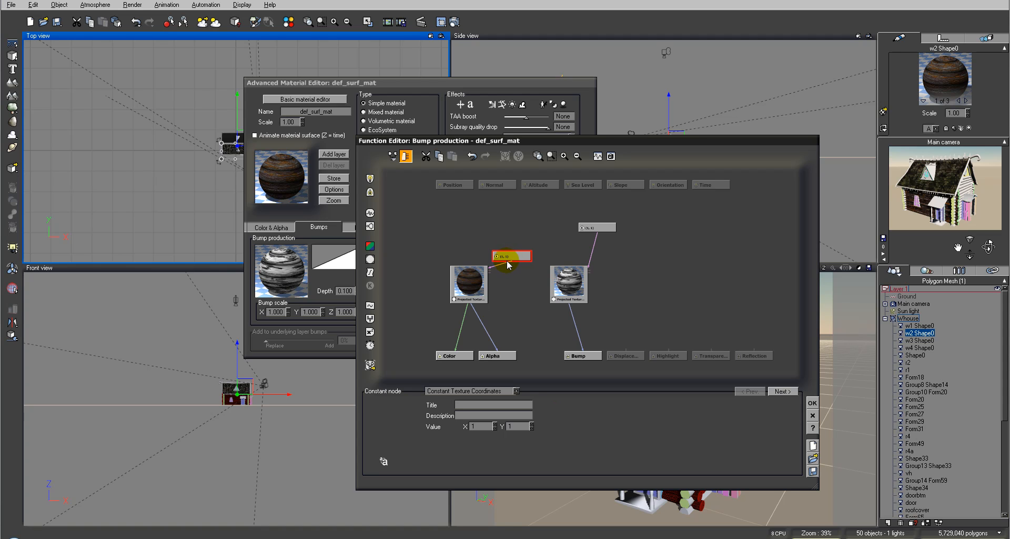
left_click_drag(548, 257, 515, 212)
left_click(717, 259)
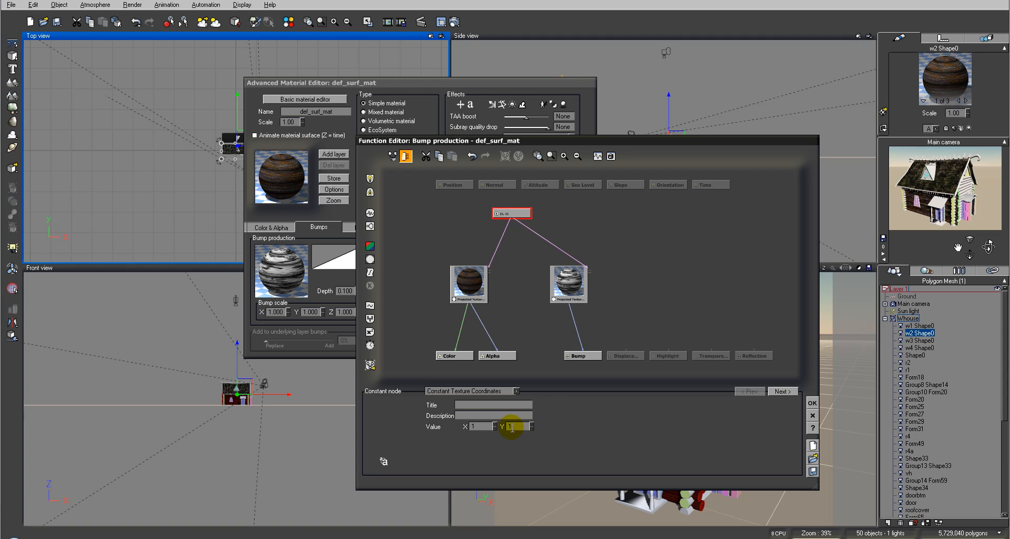
Set the shared scale node's X value to 0.5 and render the main camera view
left_click_drag(496, 424, 495, 423)
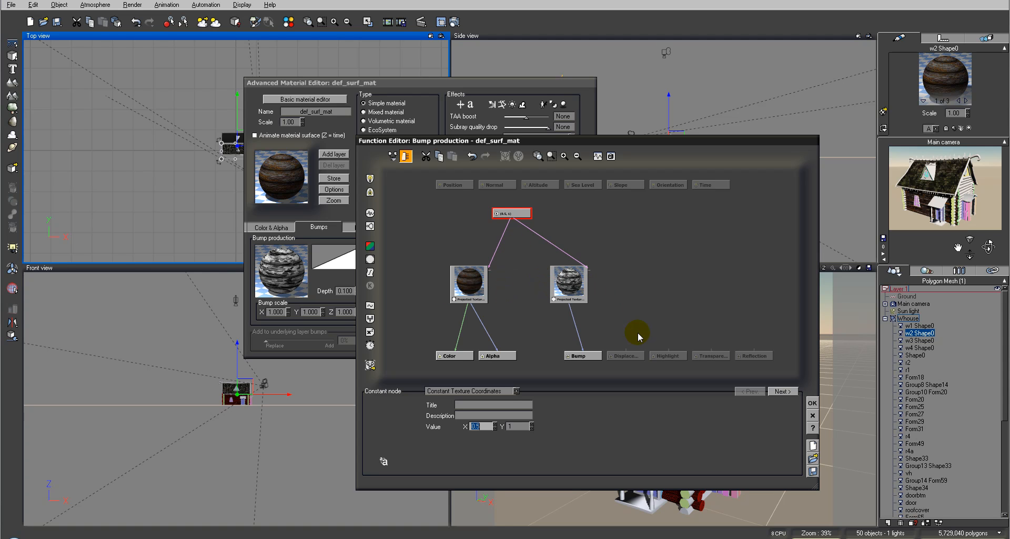
left_click(453, 22)
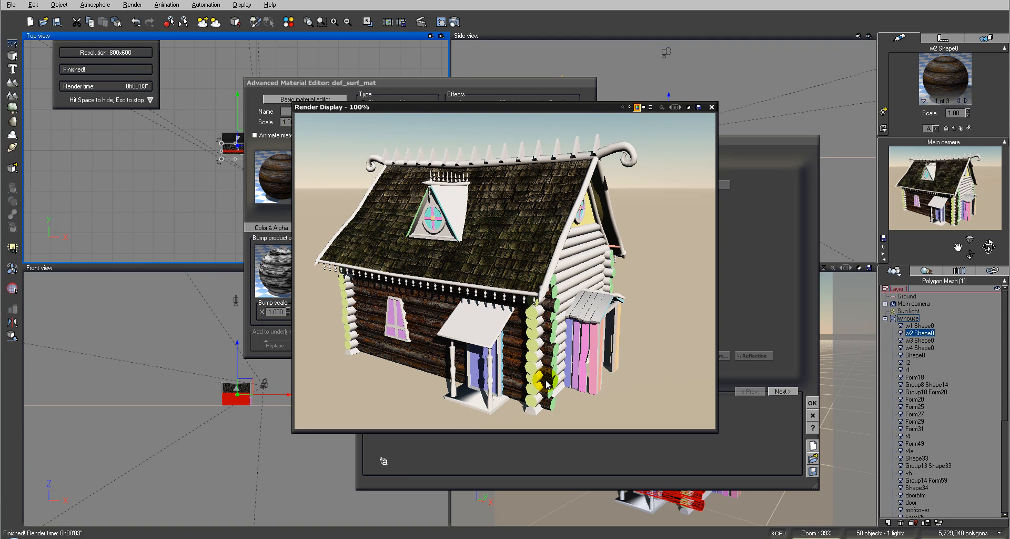
Set the shared scale node's Y to 0.7 and X to 0.4, render the main camera view and accept the function
left_click(711, 106)
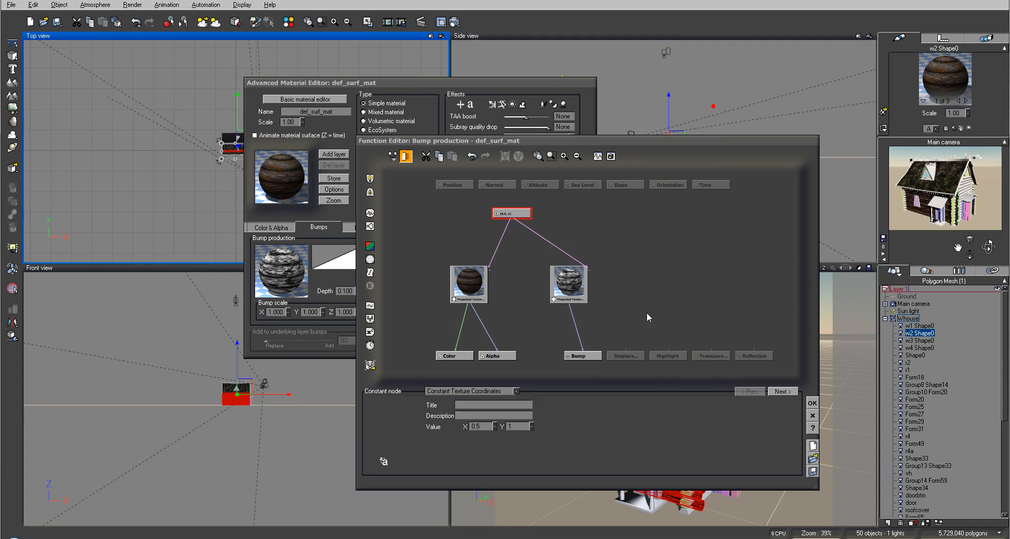
left_click(530, 426)
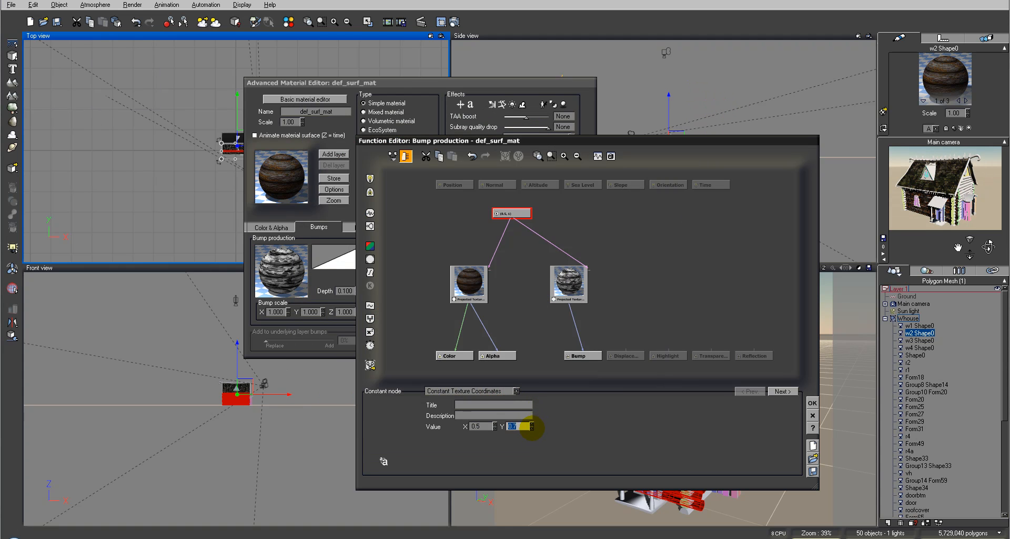
left_click(494, 428)
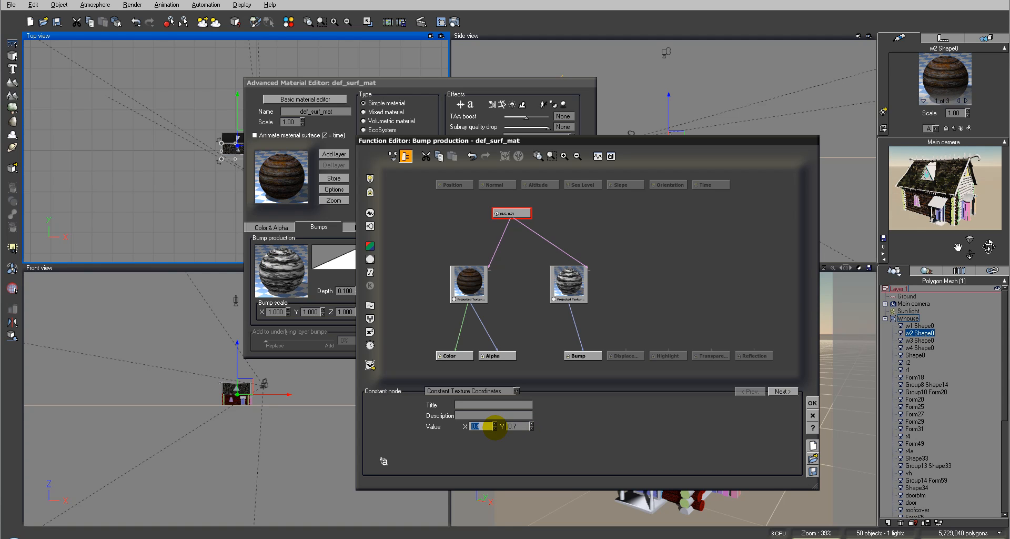
left_click(455, 21)
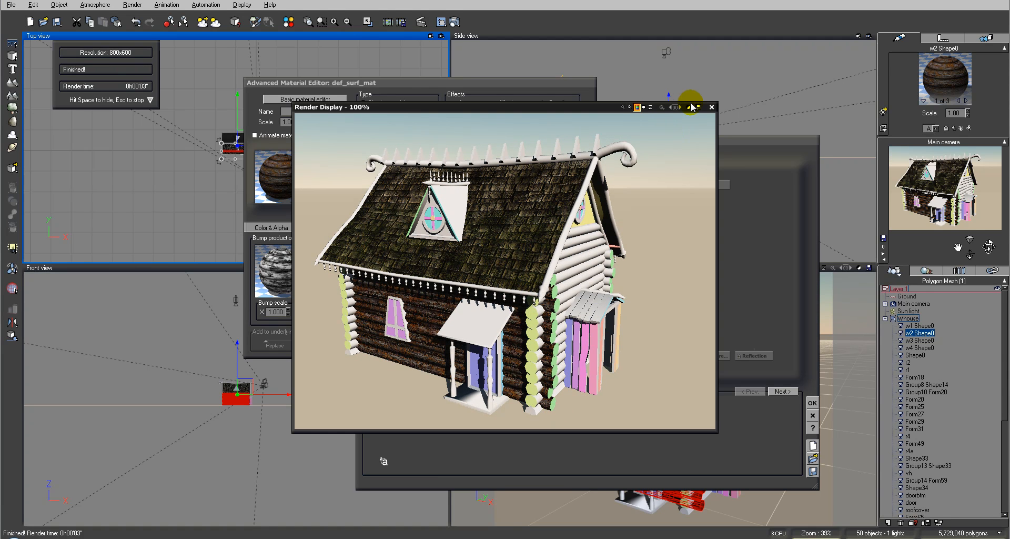
left_click(711, 108)
left_click(812, 403)
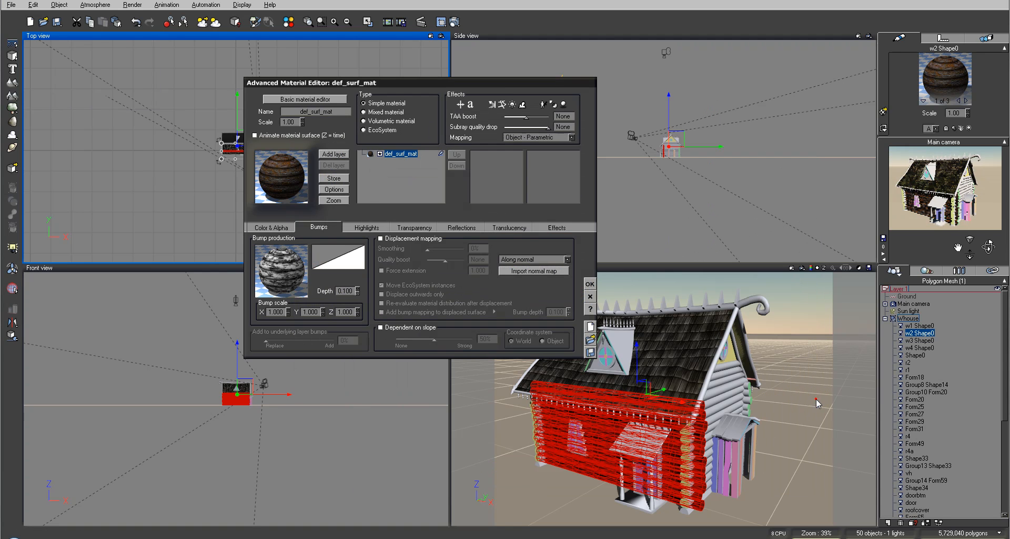
left_click(341, 154)
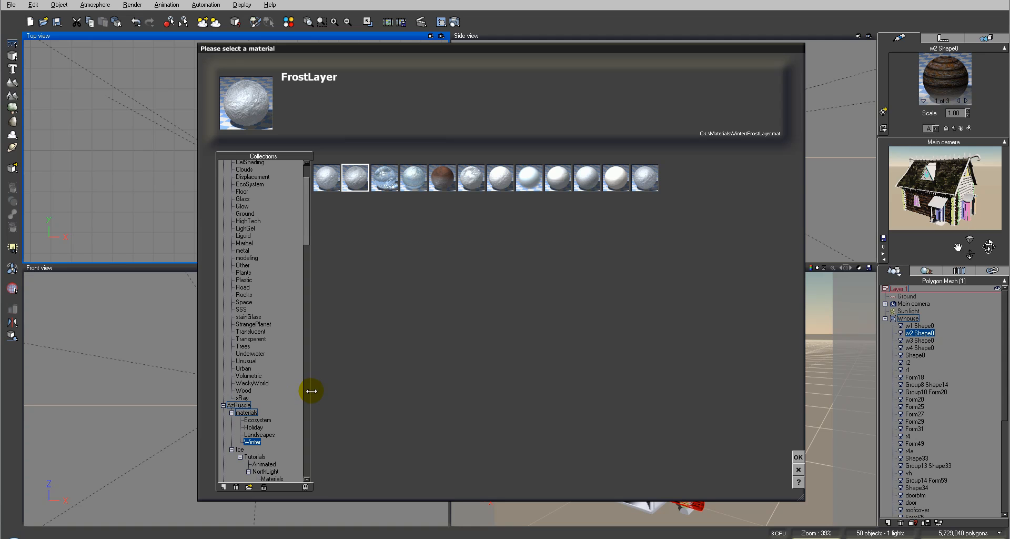
left_click_drag(307, 233, 311, 222)
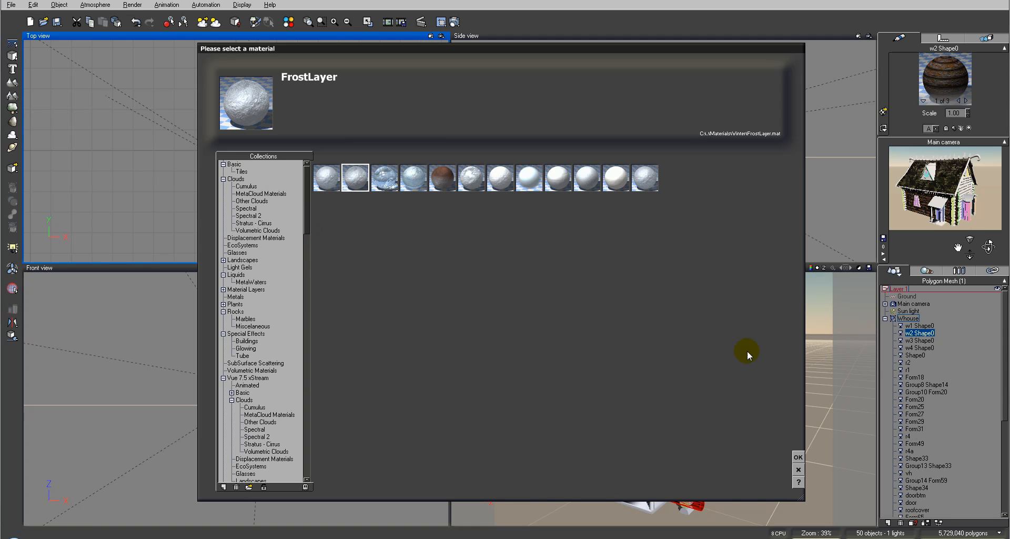
left_click(798, 456)
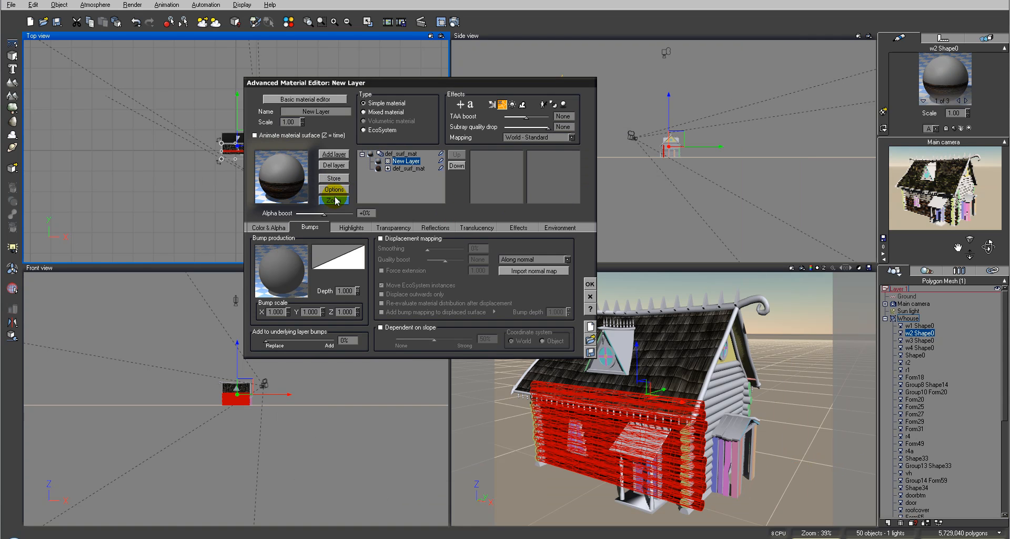
left_click(333, 165)
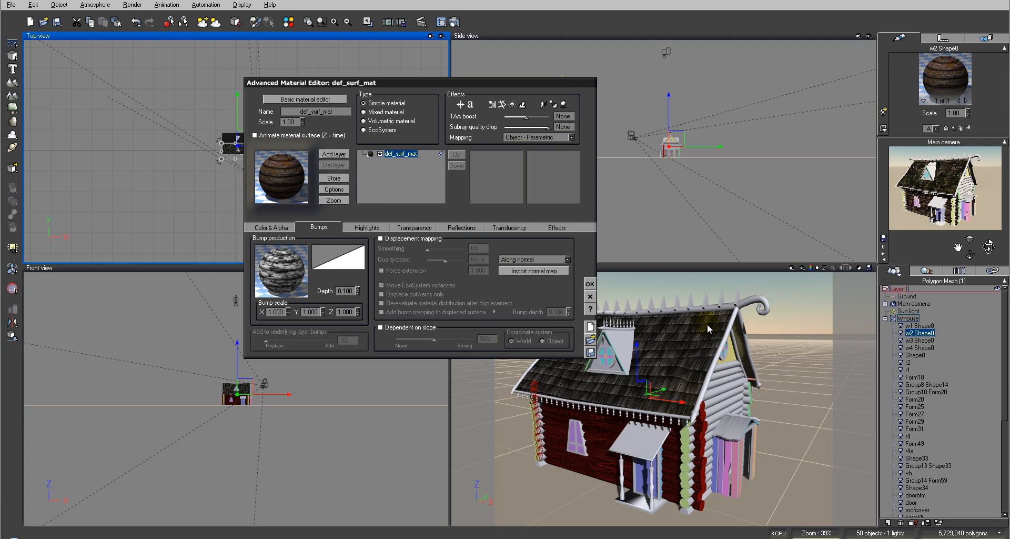
Accept the wall material, open the material of roof object r1 and save the complete roof material as roof.mat
left_click(590, 284)
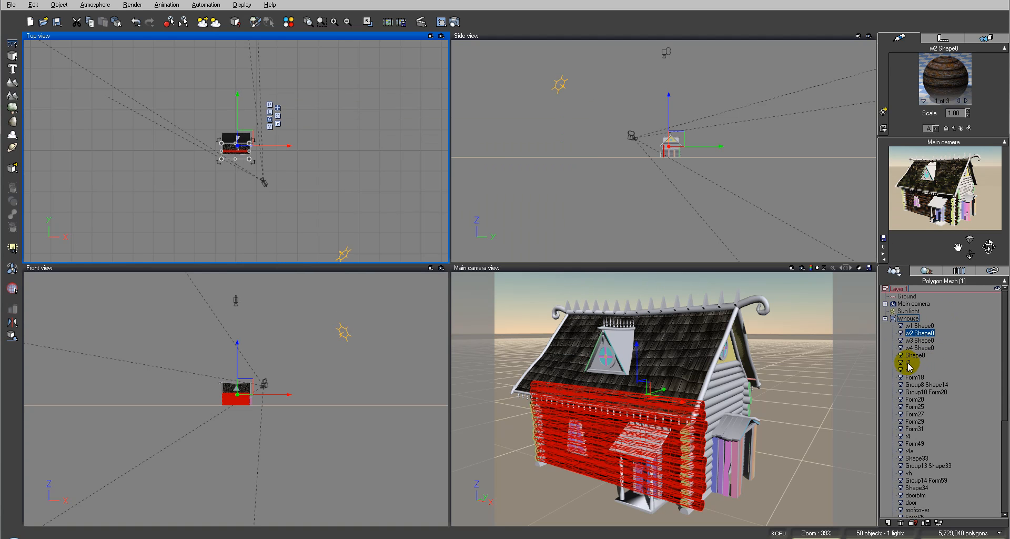
left_click(908, 370)
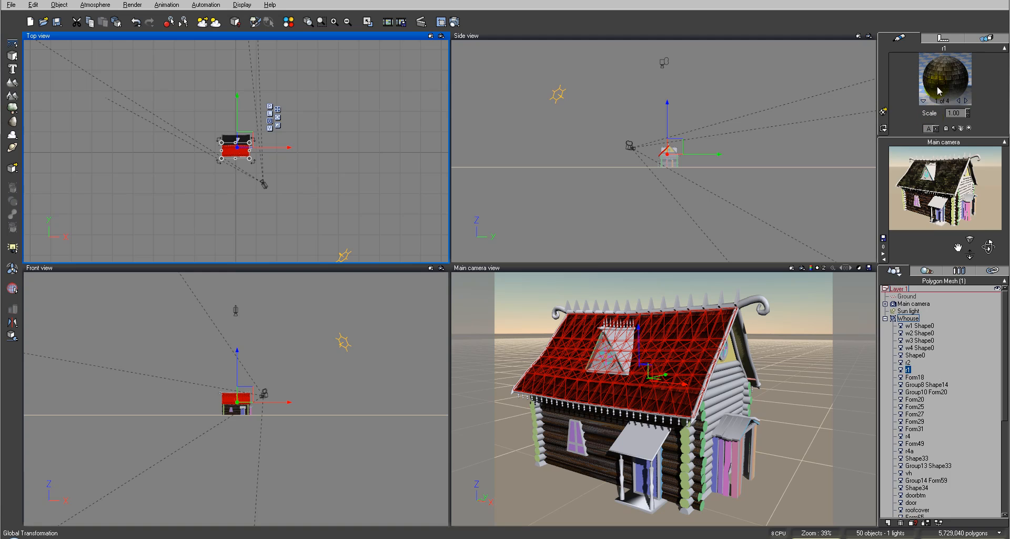
double_click(940, 90)
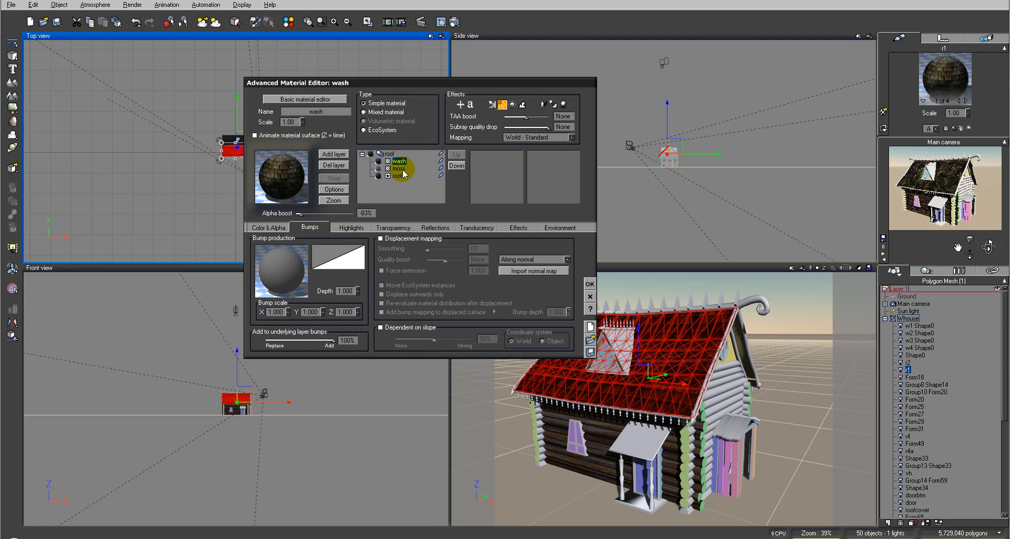
left_click(389, 154)
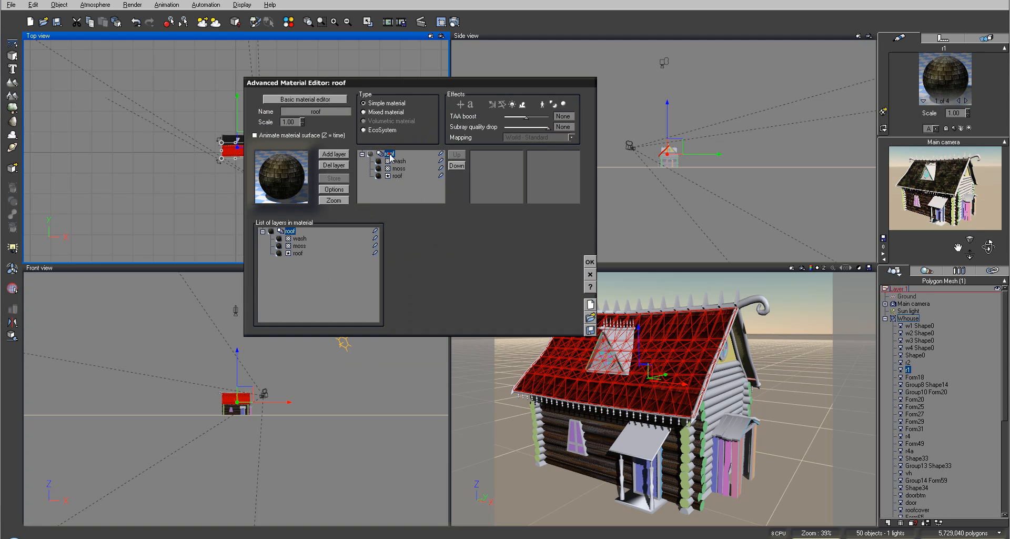
left_click(590, 330)
left_click(272, 83)
left_click(626, 263)
Save the roof material's moss layer as a separate material with file name and title moss, and accept the roof material
left_click(398, 168)
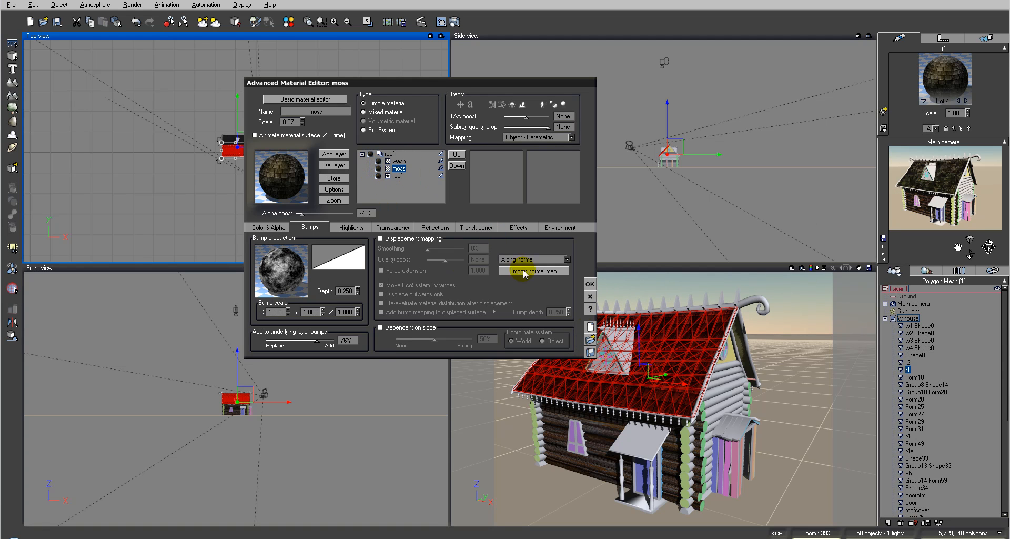
left_click(589, 352)
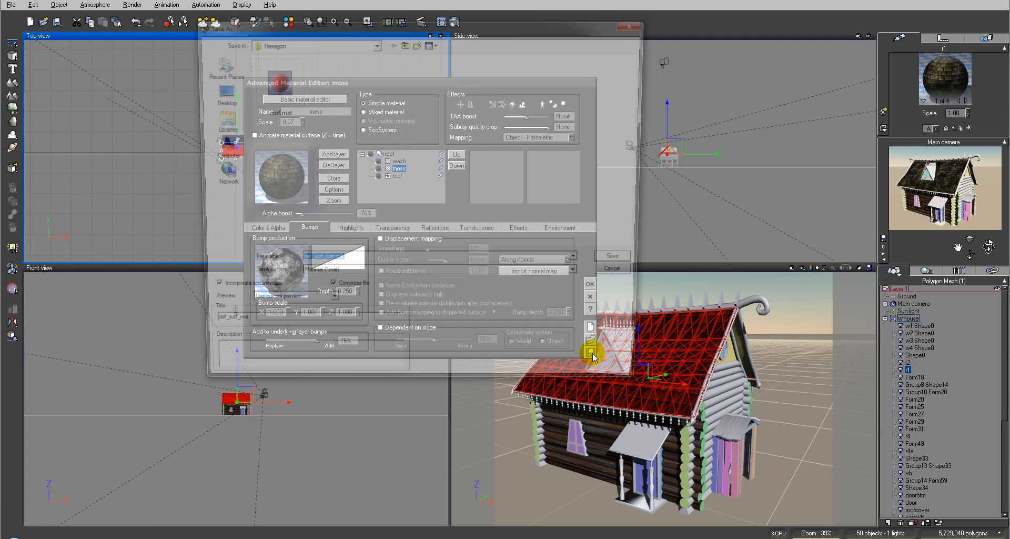
type("moss")
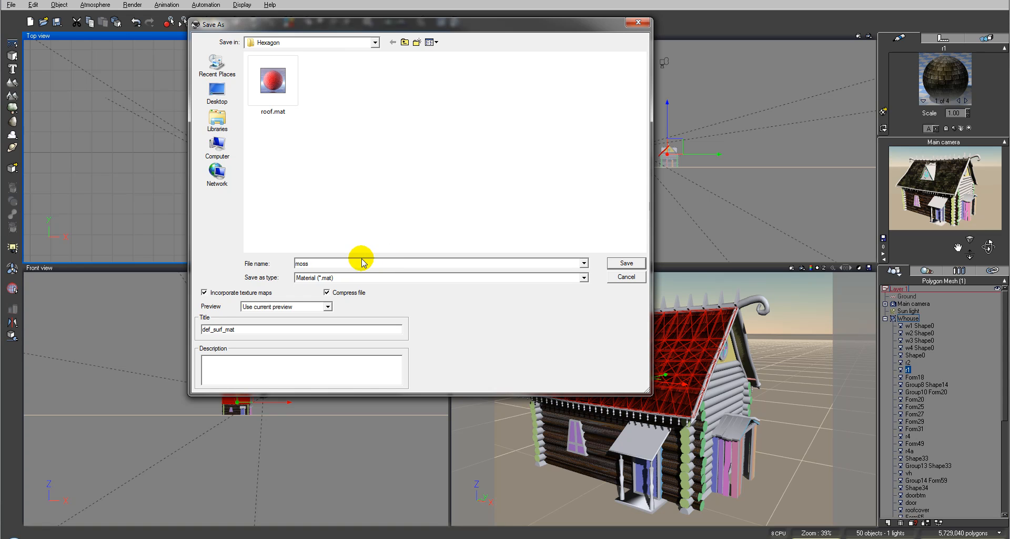
left_click(320, 265)
left_click_drag(246, 325, 199, 327)
type("moss")
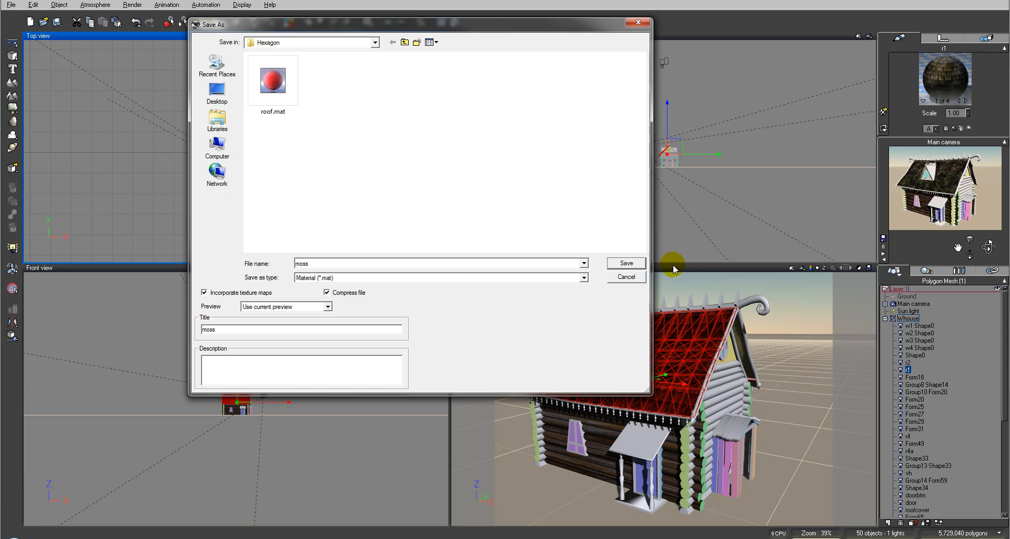
left_click(638, 263)
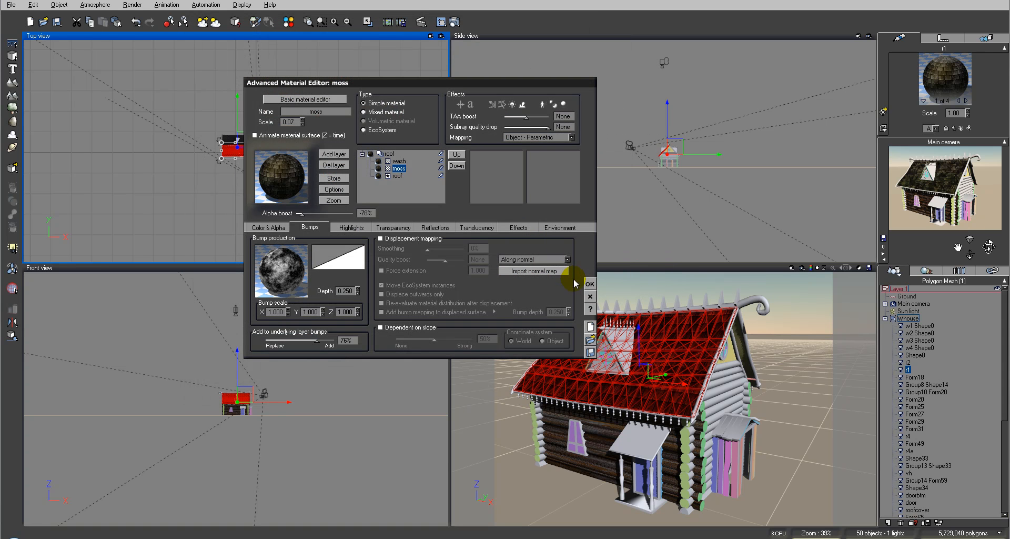
left_click(590, 284)
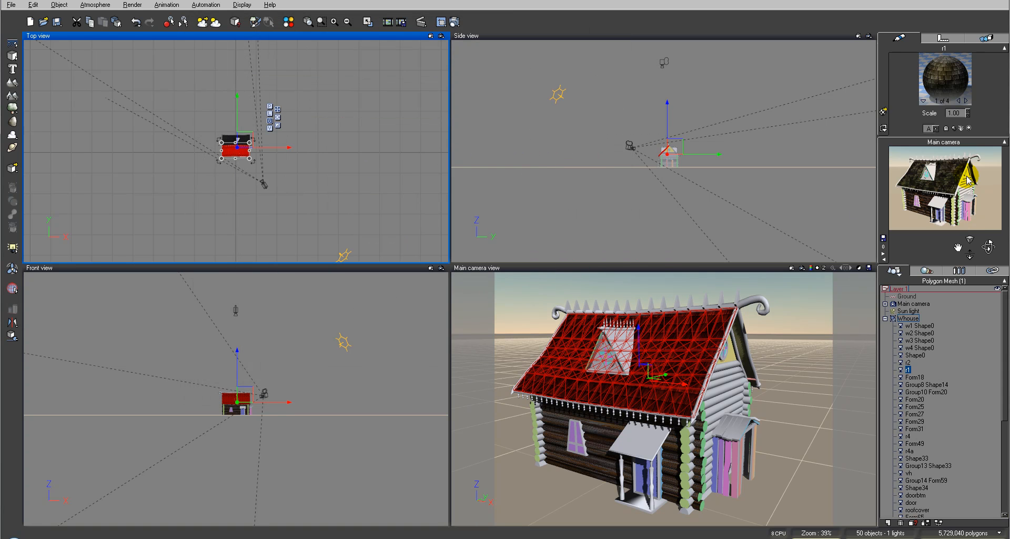
Add the saved moss.mat as a new layer to the w2 Shape0 wall material and render the main camera view
left_click(924, 332)
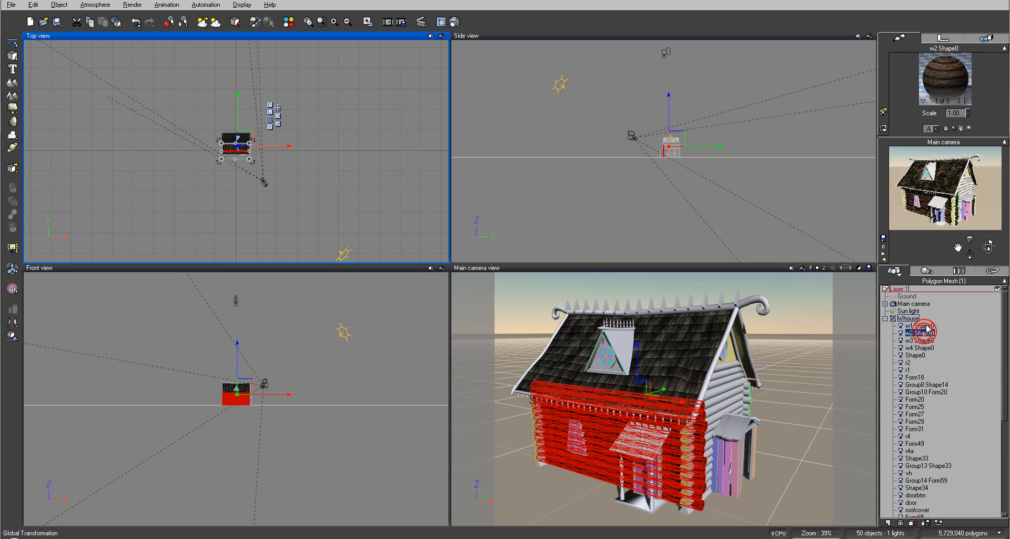
double_click(922, 73)
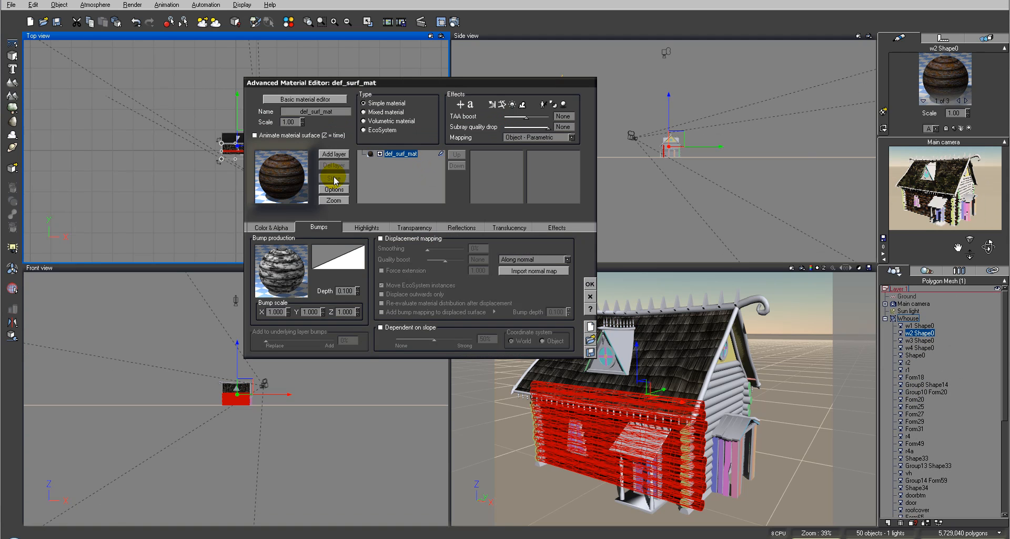
left_click(333, 153)
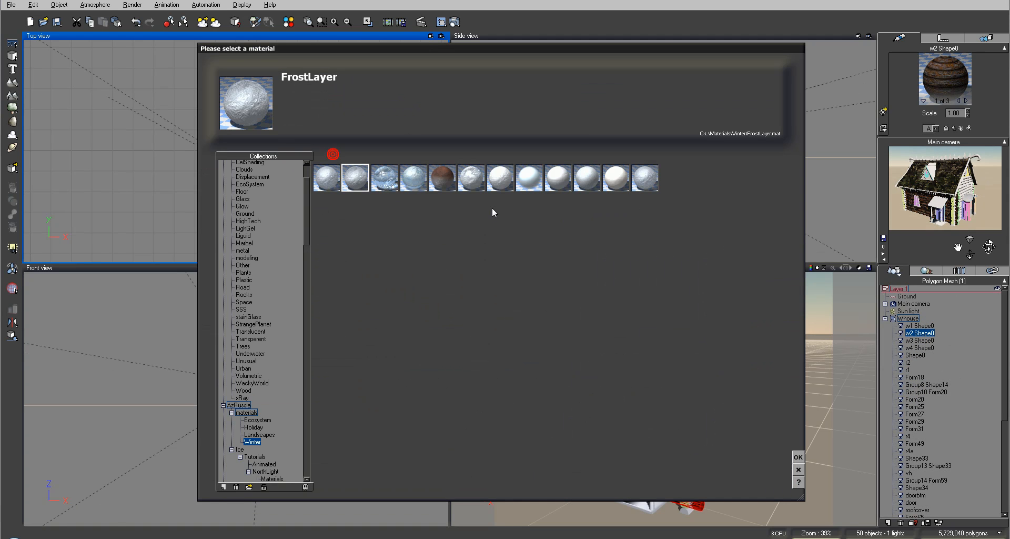
left_click(249, 487)
left_click(353, 148)
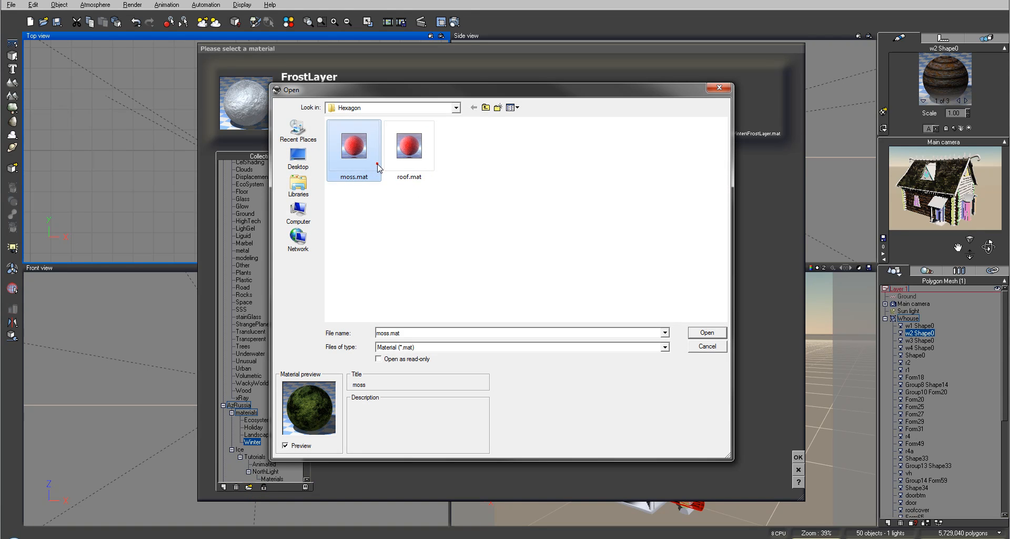
left_click(693, 329)
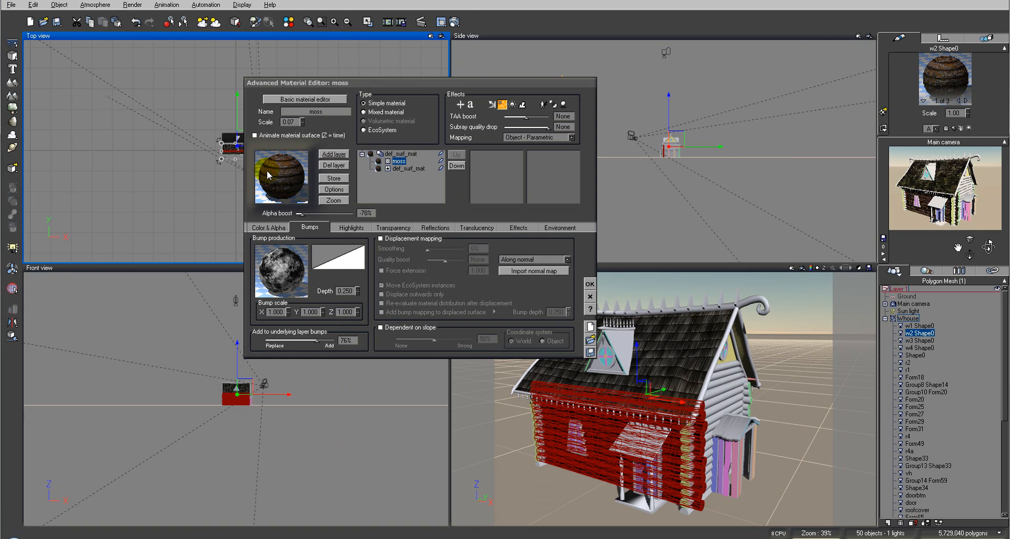
left_click(420, 22)
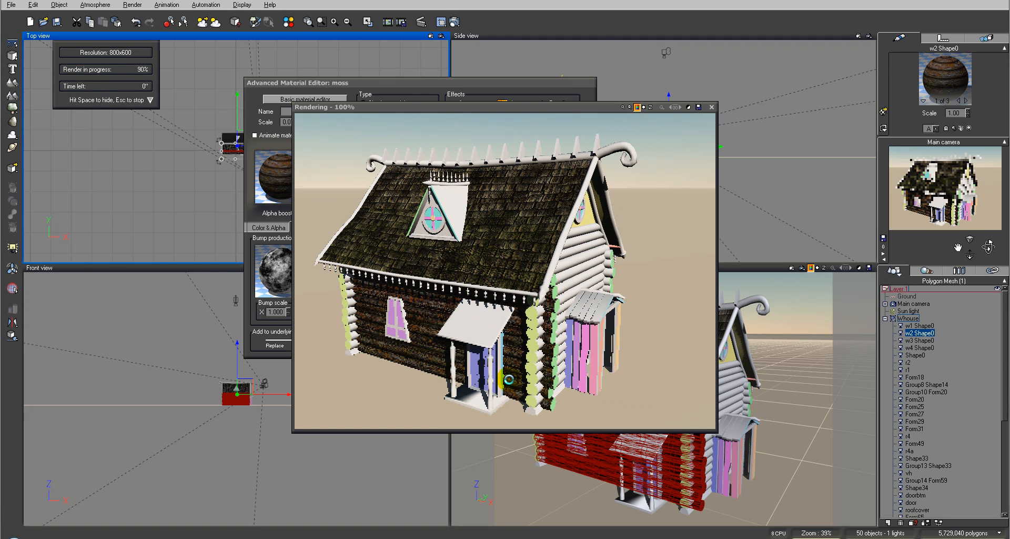
left_click(712, 107)
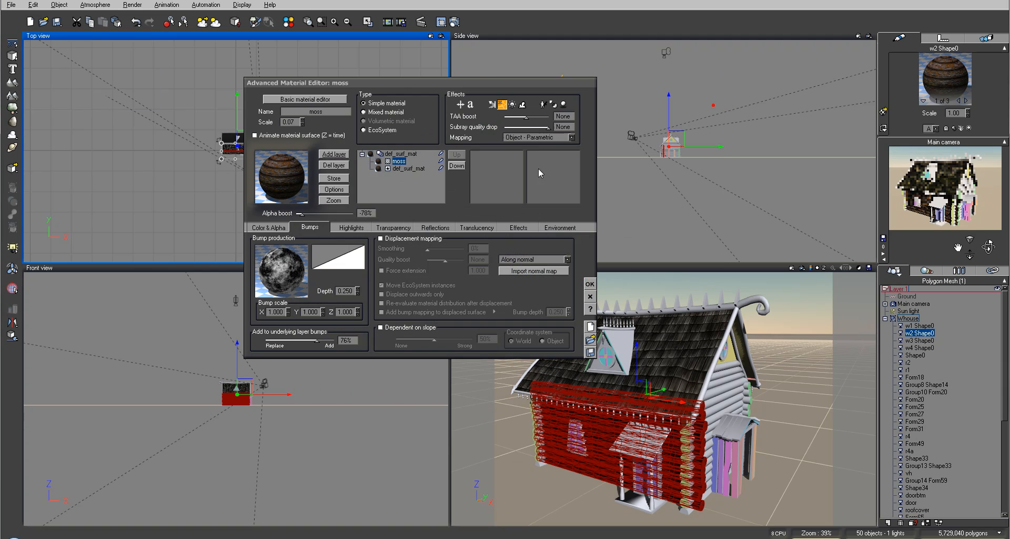
Rename the wall material's base layer as wall and test-render the moss layer with an alpha boost of -40%
left_click(405, 169)
double_click(338, 111)
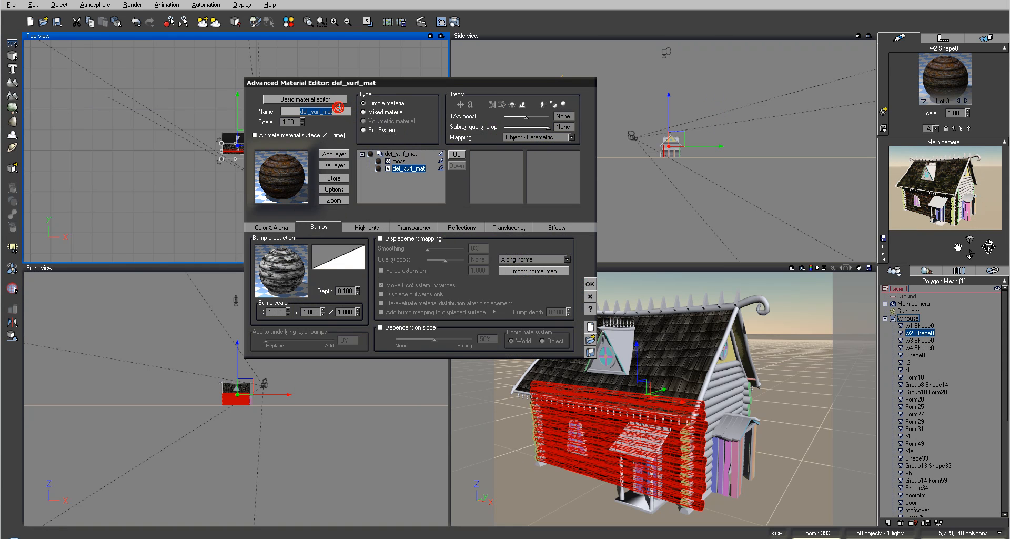
left_click(398, 161)
left_click(322, 214)
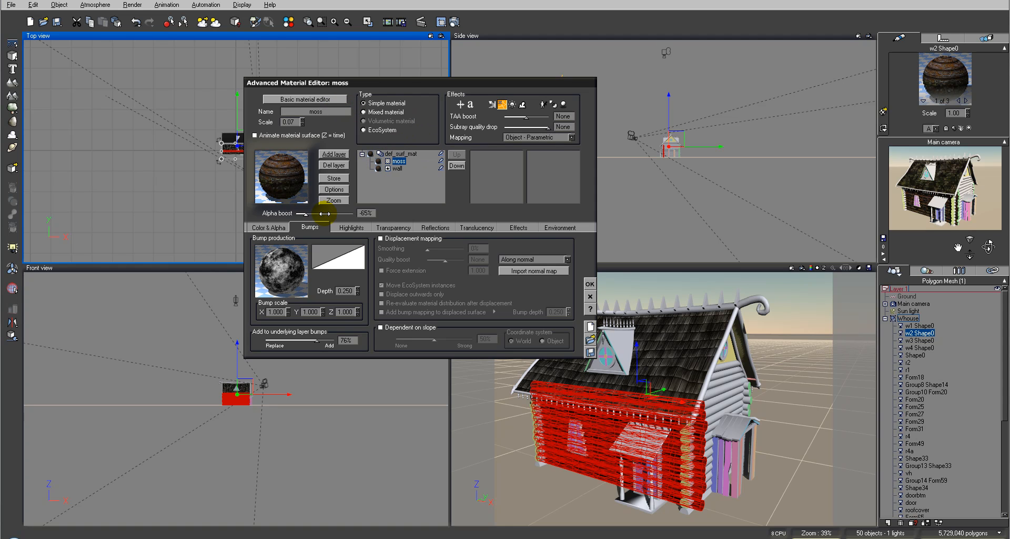
left_click(325, 214)
left_click(330, 214)
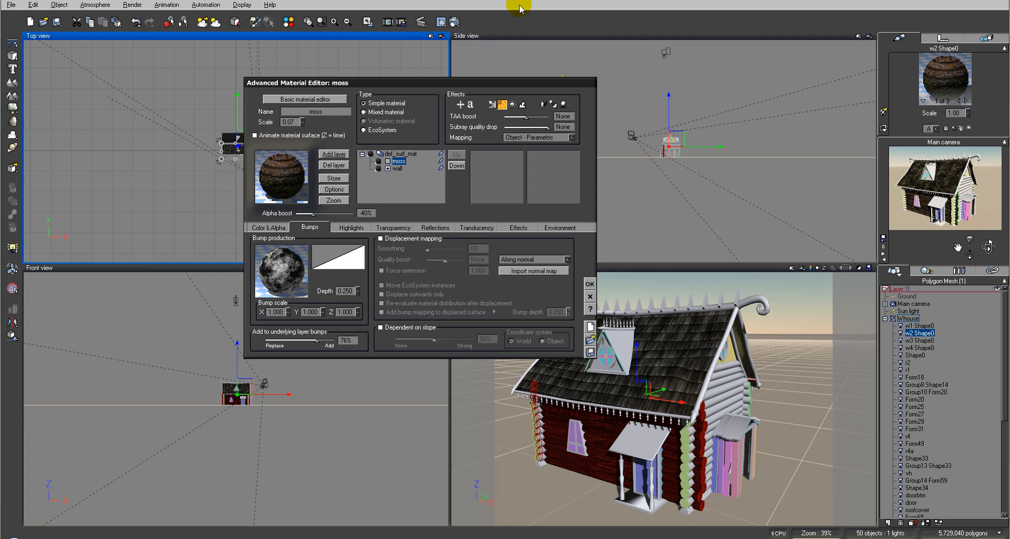
left_click(455, 21)
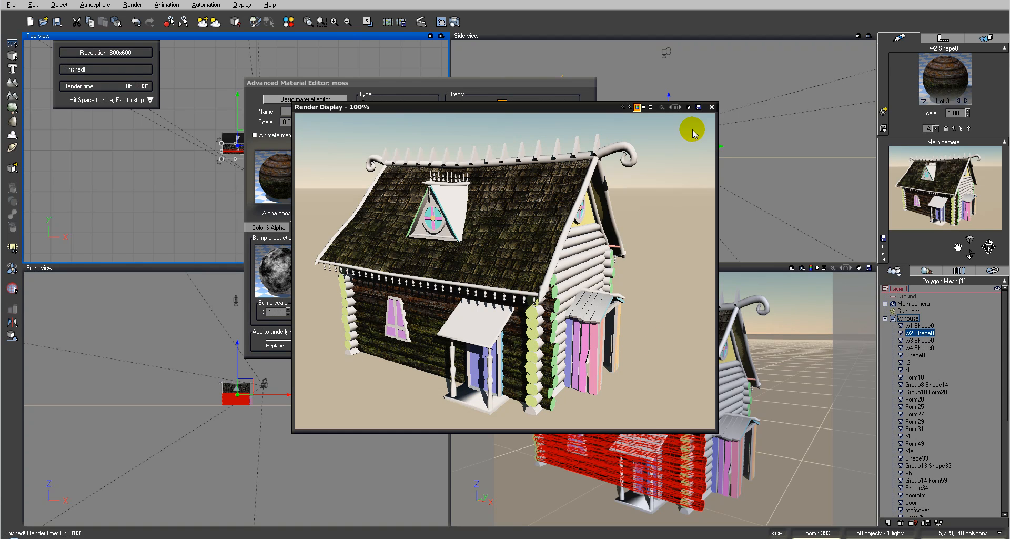
left_click(711, 107)
Set the moss layer's alpha boost to -67%, render the main camera view and accept the wall material
left_click_drag(334, 213, 325, 213)
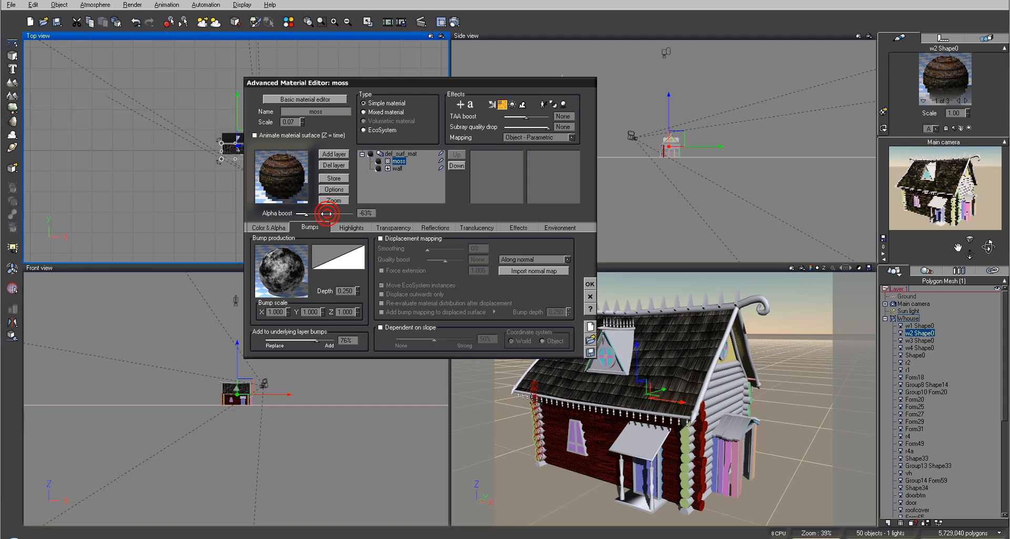
left_click(453, 22)
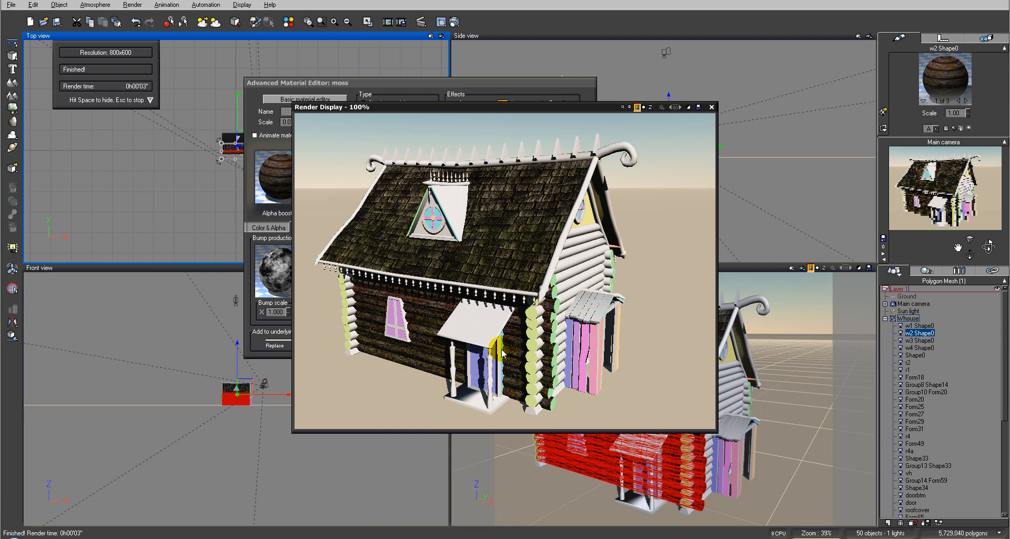
left_click(711, 107)
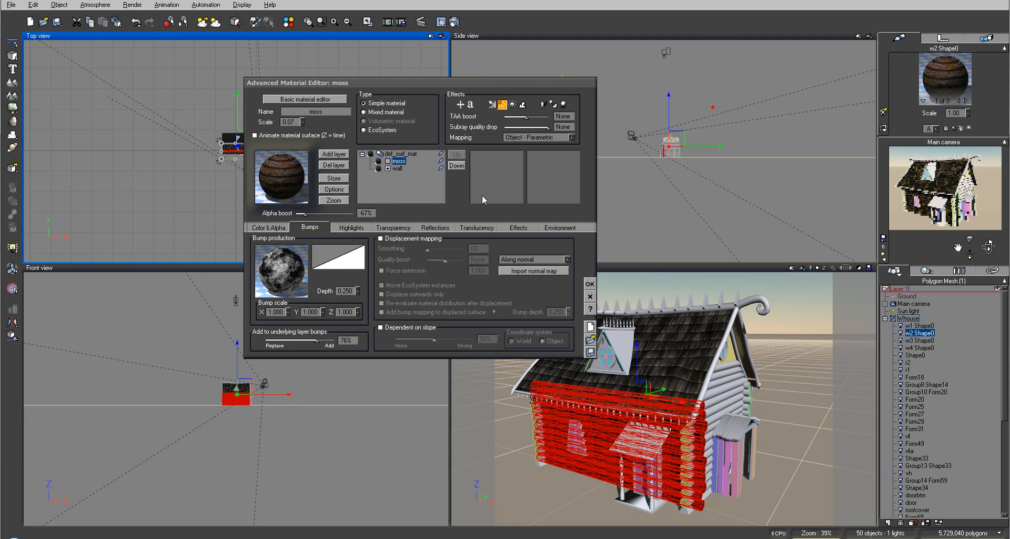
left_click(591, 285)
Look through the second and third materials of w2 Shape0
left_click(966, 100)
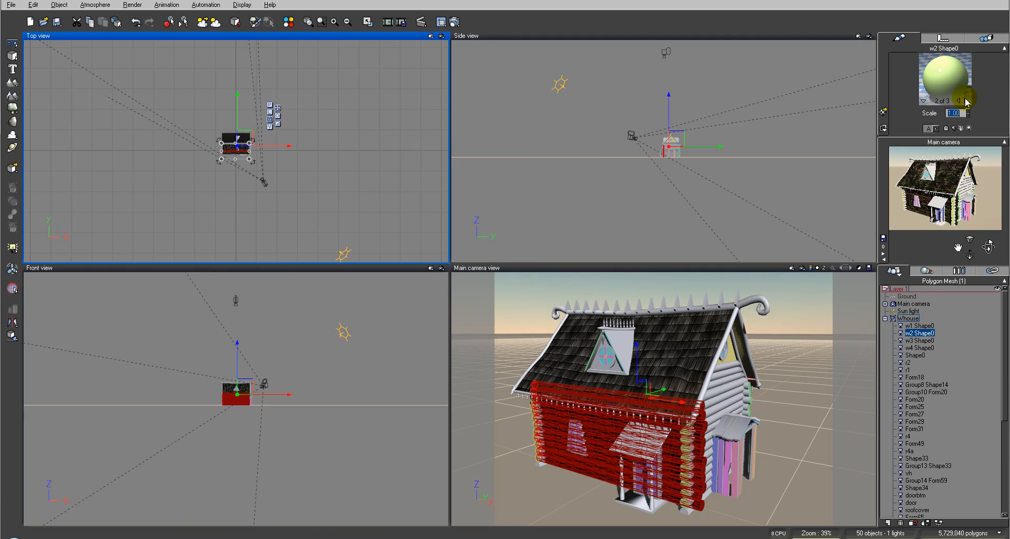
left_click(960, 101)
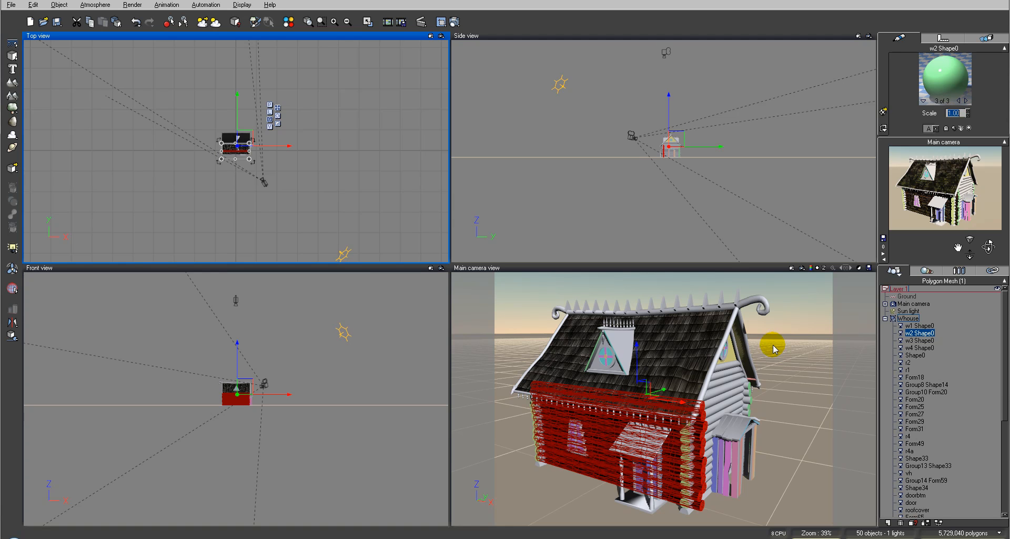
Move the main camera around and closer to the house so the corner with the log ends fills the view
left_click(914, 304)
mouse_move(247, 143)
left_mouse_down()
mouse_move(248, 135)
mouse_move(257, 151)
left_mouse_up()
left_click_drag(677, 140, 678, 148)
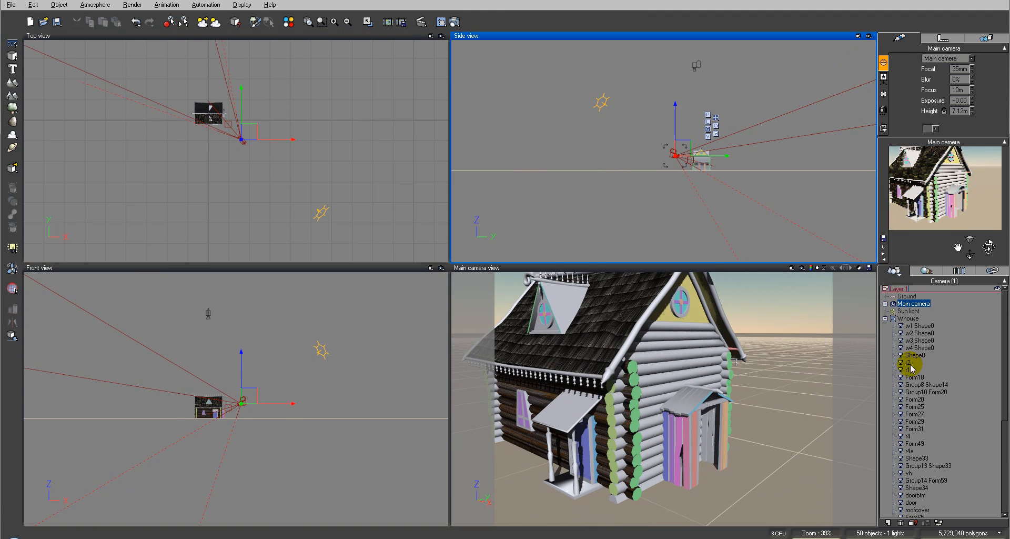
Edit the third material of w2 Shape0 and use wallside_d.jpg as its mapped color picture
left_click(921, 332)
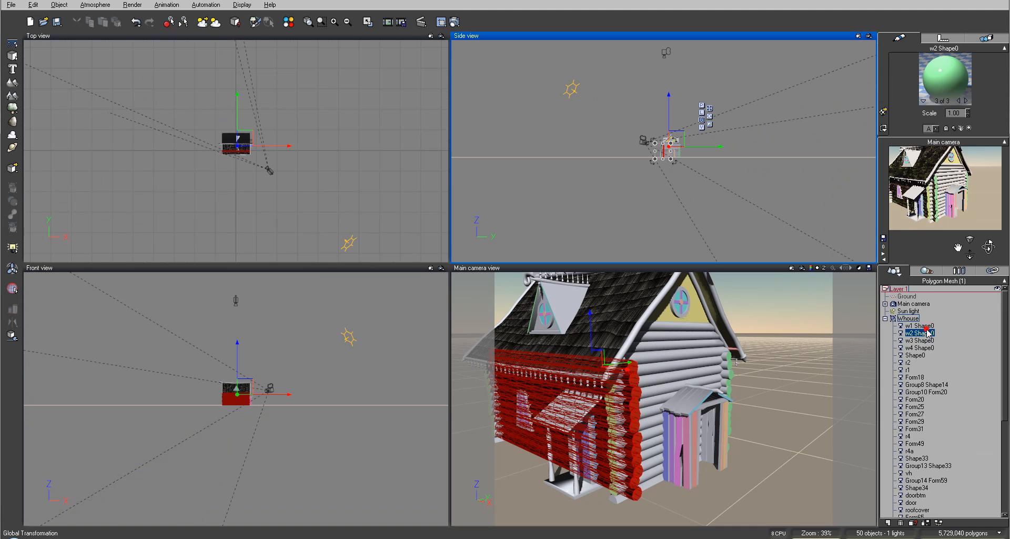
double_click(961, 81)
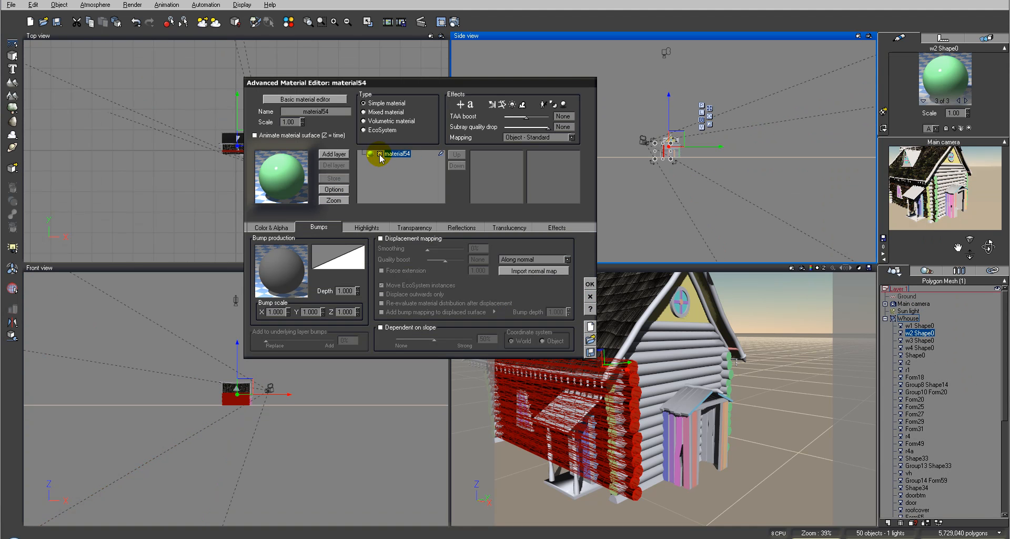
left_click(288, 226)
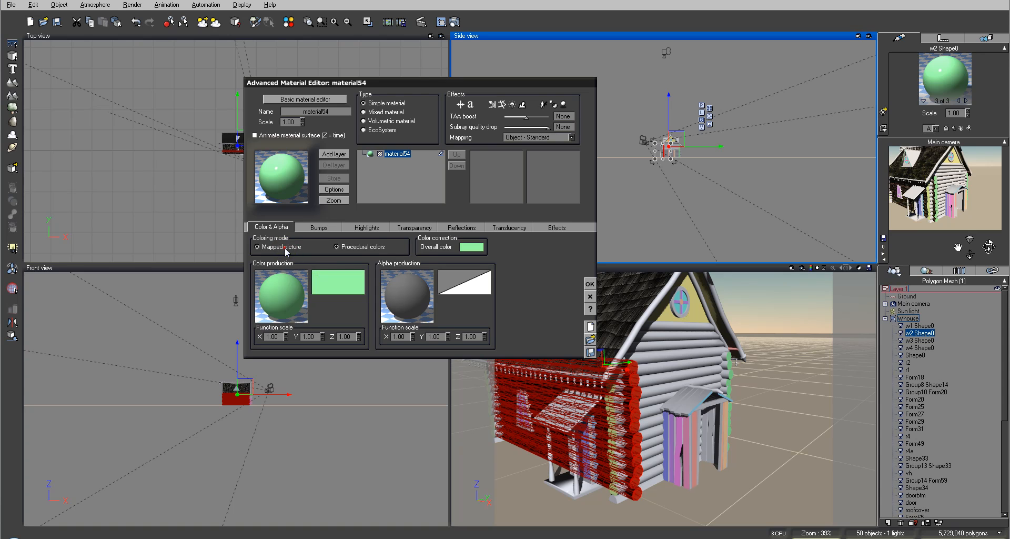
left_click(284, 246)
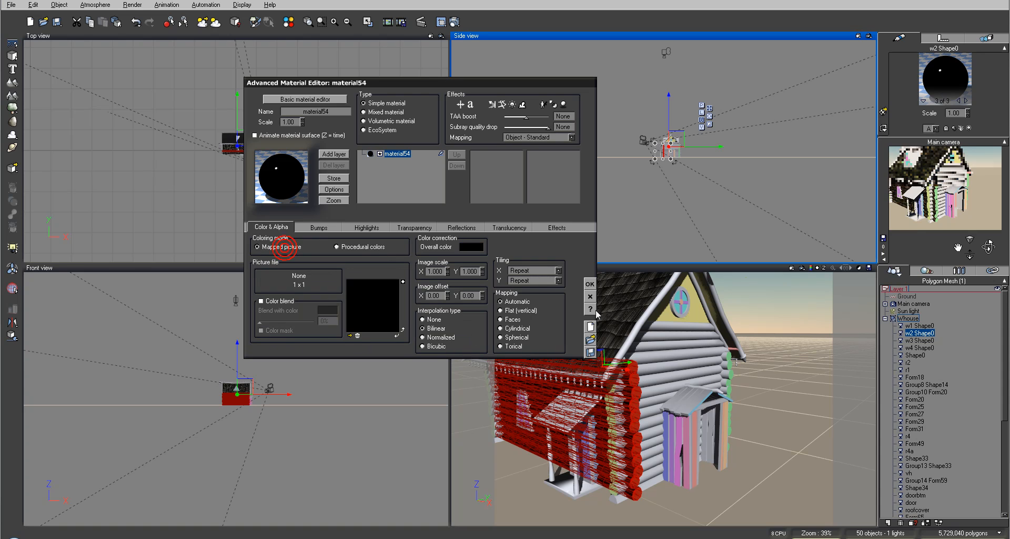
left_click(350, 335)
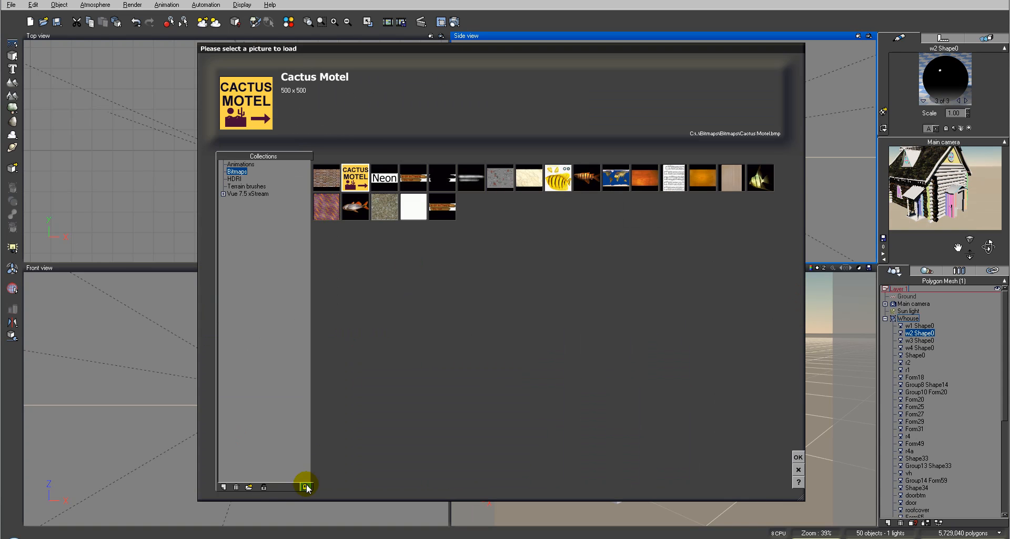
left_click(248, 487)
left_click(621, 142)
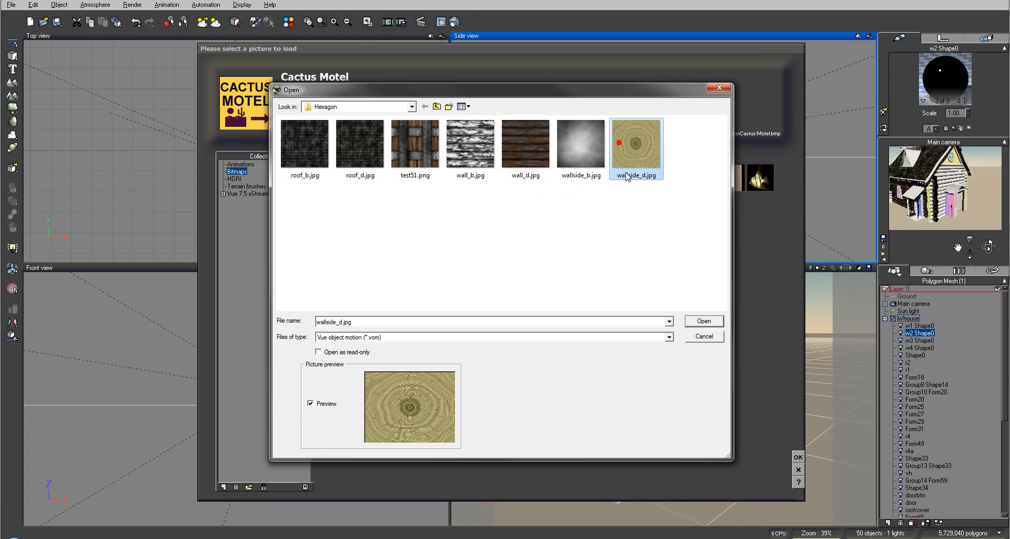
left_click(703, 321)
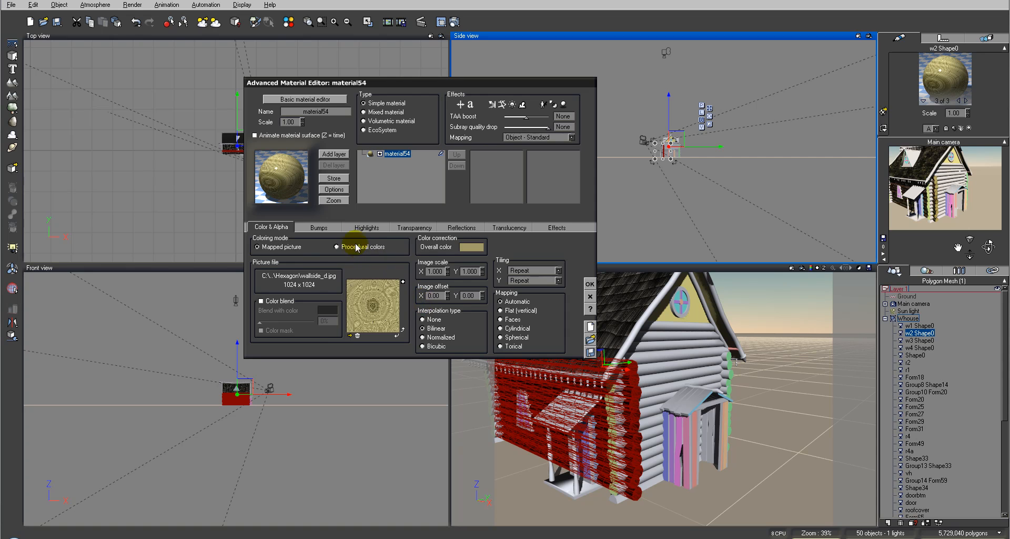
Open the log-end material's bump production function and delete the default node feeding the Bump output
left_click(364, 227)
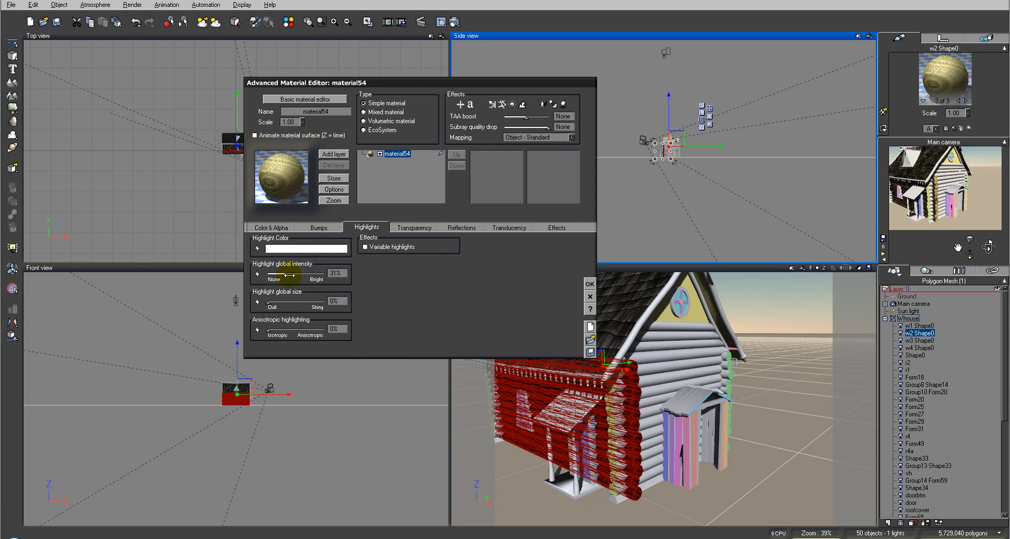
left_click(314, 227)
right_click(268, 262)
left_click(289, 266)
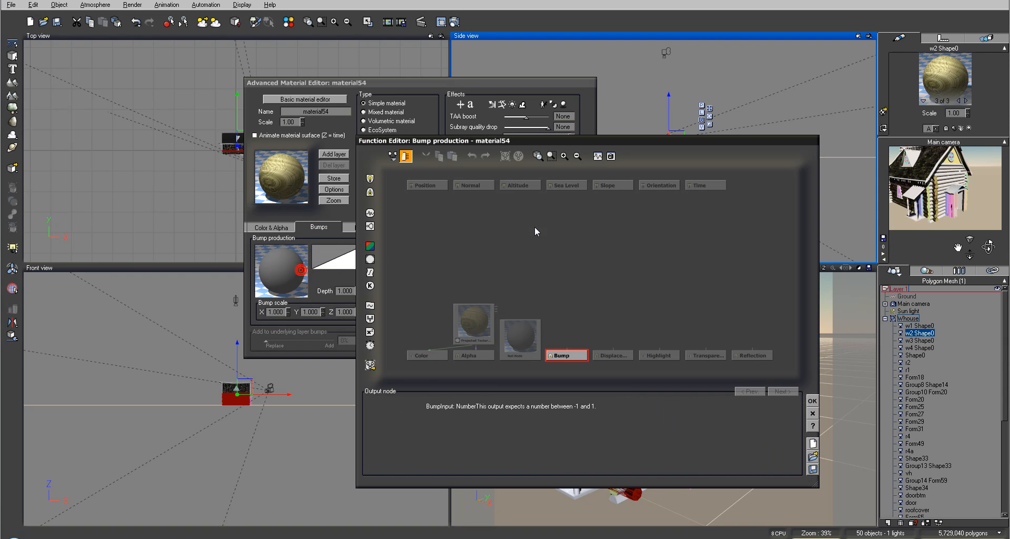
left_click(535, 330)
key("Delete")
Add a projected texture map node with wallside_b.jpg and connect its grayscale output to Bump
left_click(547, 311)
left_click(370, 272)
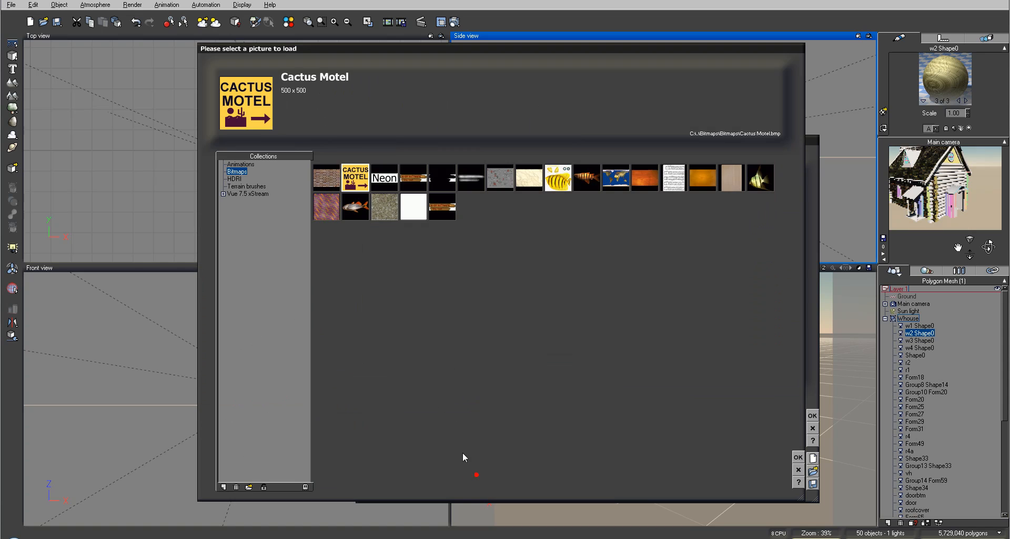
left_click(248, 487)
left_click(597, 178)
left_click(702, 321)
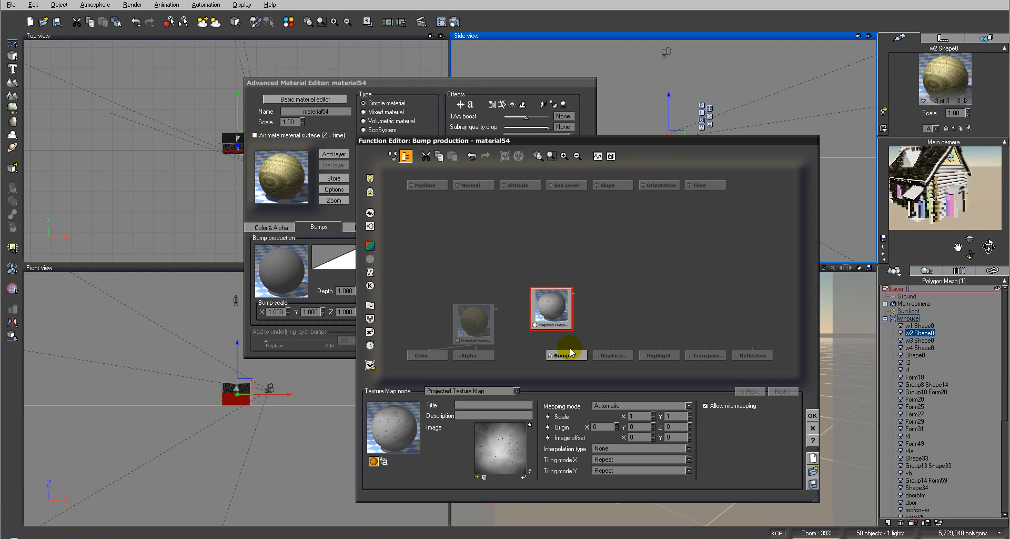
left_click_drag(564, 349, 548, 324)
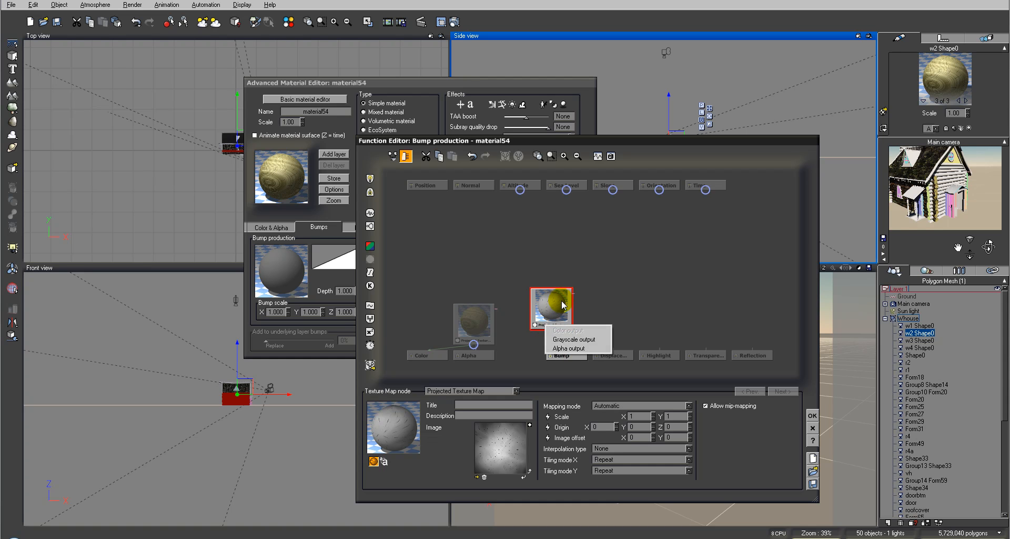
left_click(568, 336)
Connect one shared constant node to the scale of both the color and bump texture maps, delete the spare constant and accept the function
left_click(549, 418)
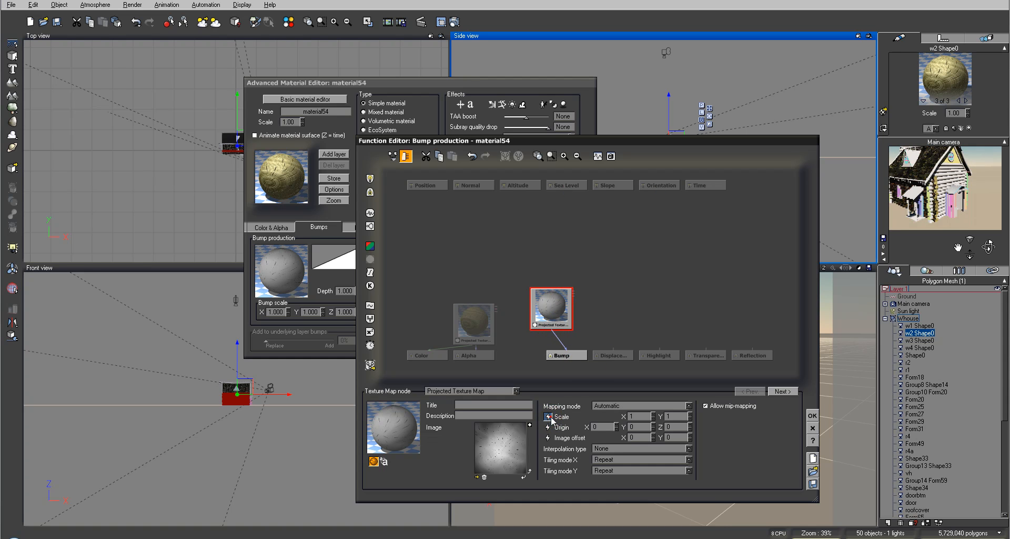
left_click_drag(598, 277, 538, 199)
left_click(474, 315)
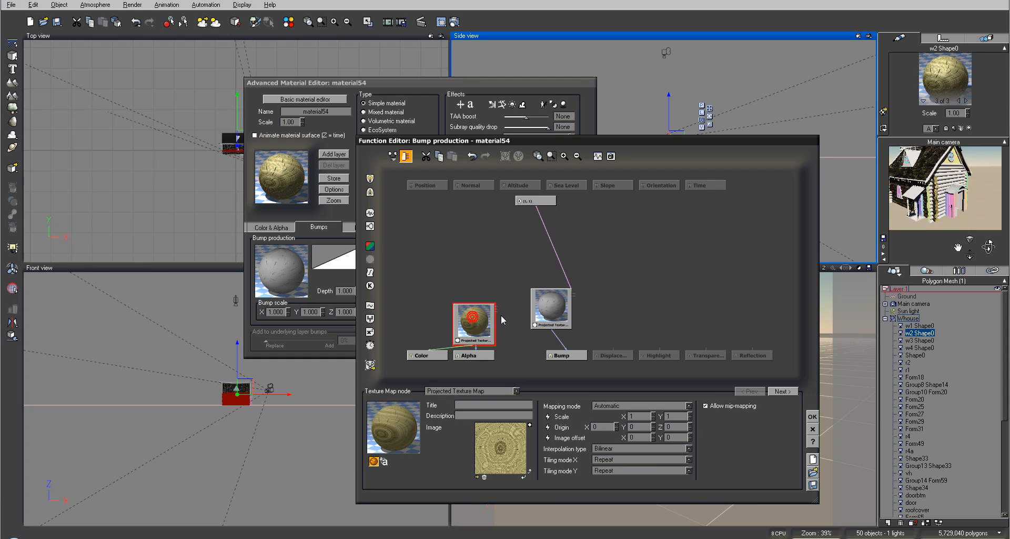
mouse_move(501, 313)
left_click_drag(486, 312, 536, 203)
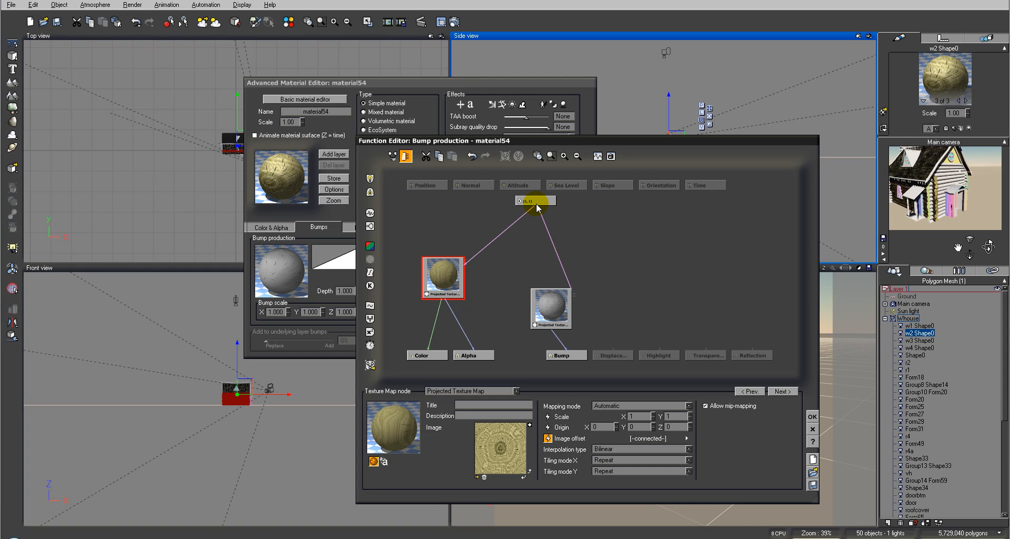
left_click(547, 438)
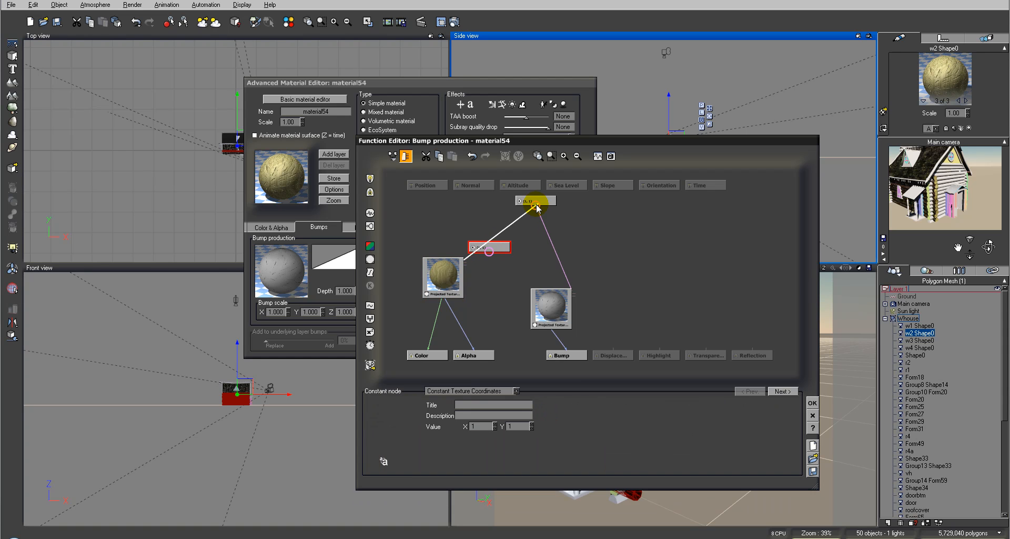
left_click(494, 248)
key("Delete")
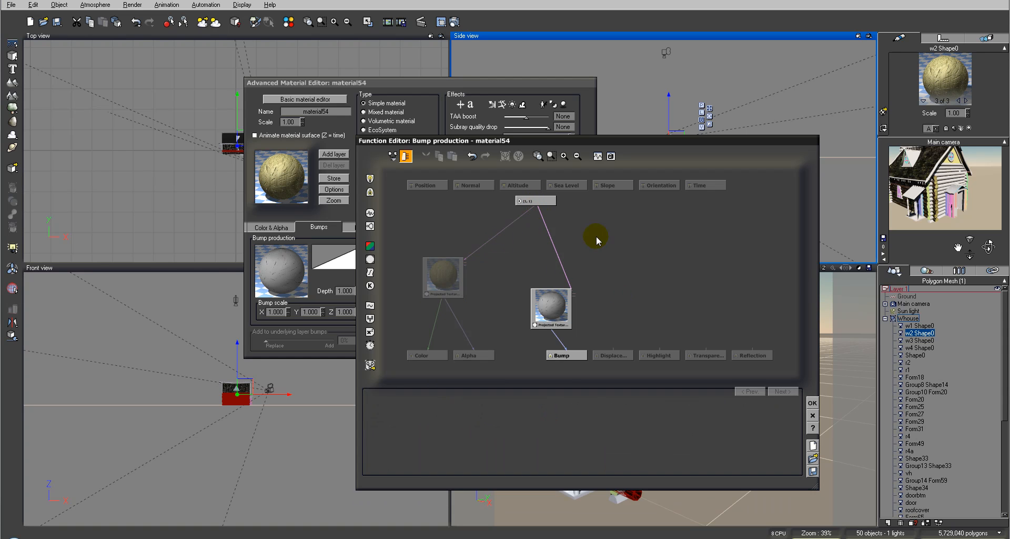
left_click(535, 202)
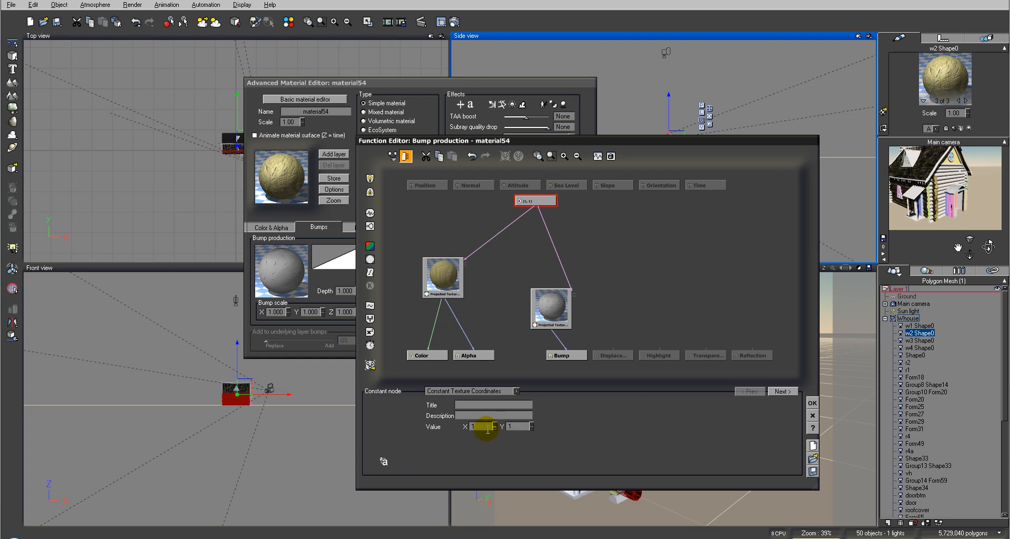
mouse_move(497, 424)
left_mouse_down()
mouse_move(499, 444)
mouse_move(498, 413)
left_mouse_up()
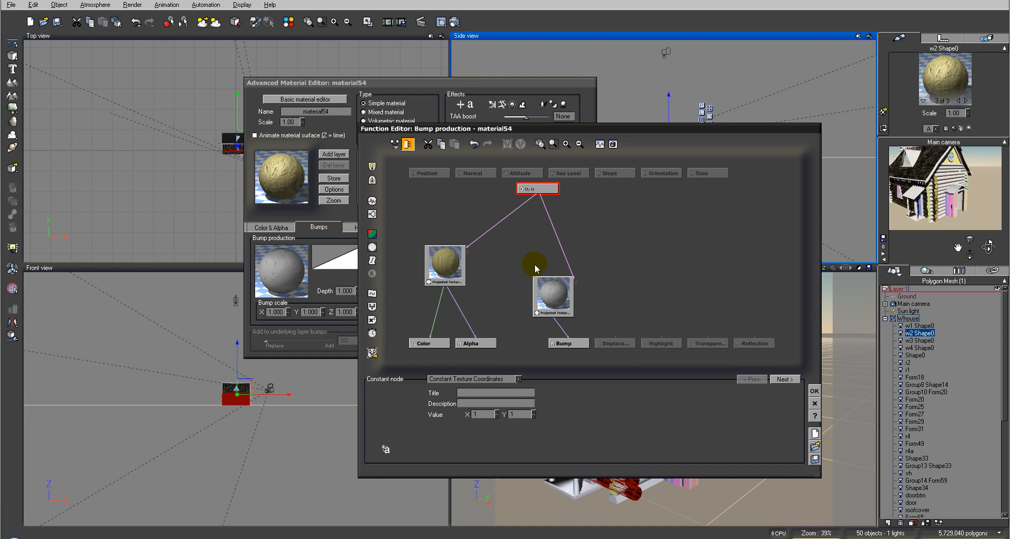
left_click(814, 391)
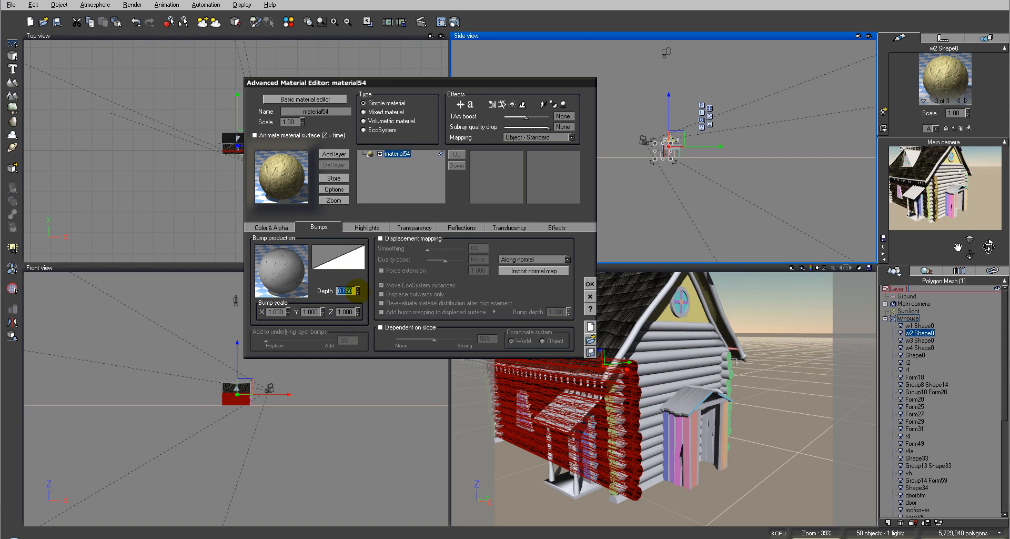
Set the bump depth to 0.400 and the material mapping to Object - Parametric, and render the main camera view
left_click(553, 136)
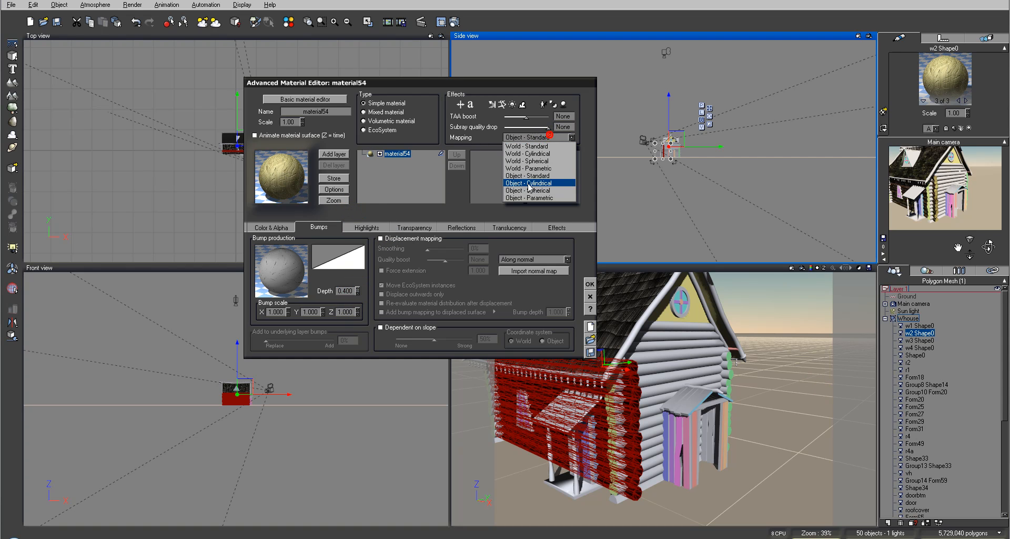
left_click(538, 199)
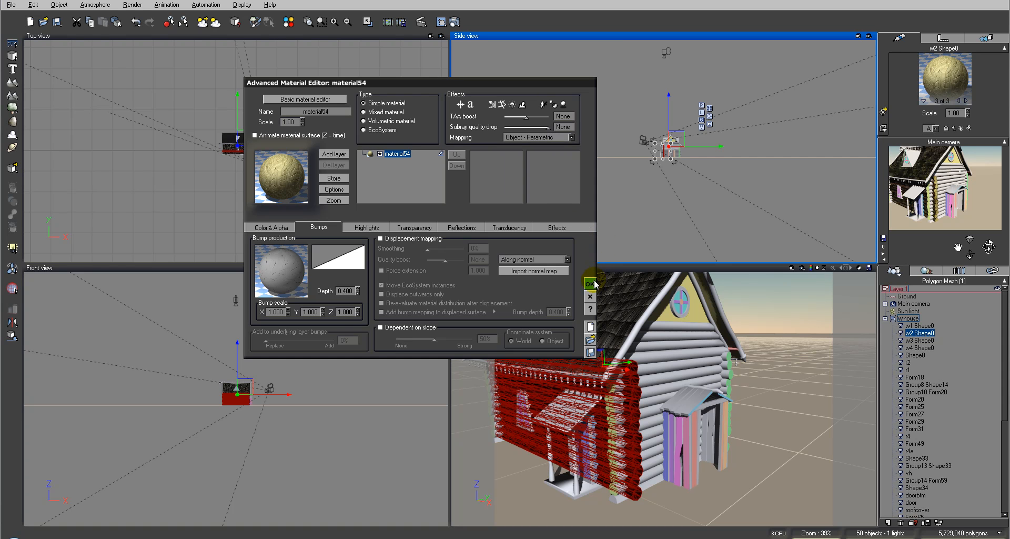
left_click(455, 22)
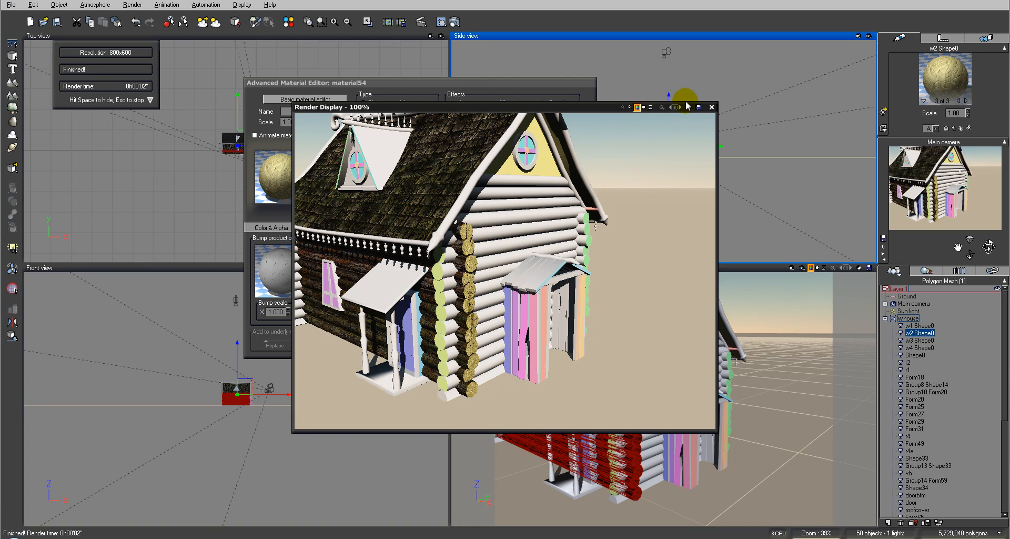
left_click(711, 106)
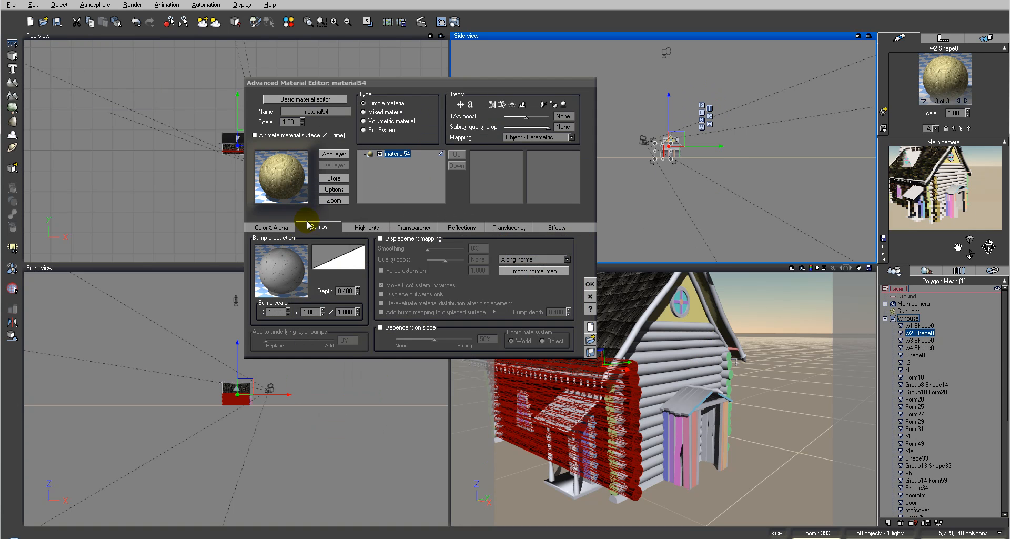
Try the shared texture scale constant at 0.1 in X and Y and render the main camera view
right_click(284, 285)
left_click(297, 287)
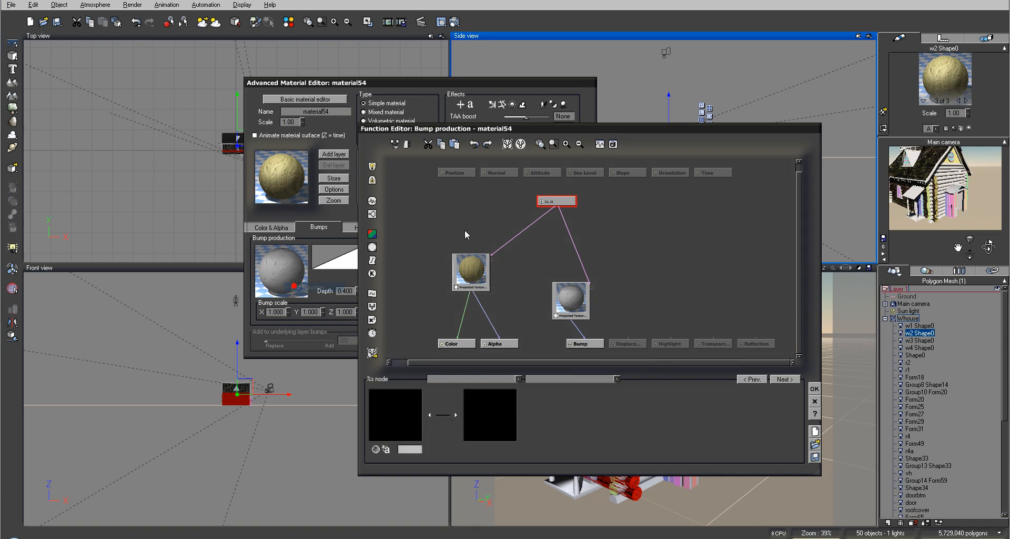
left_click(497, 416)
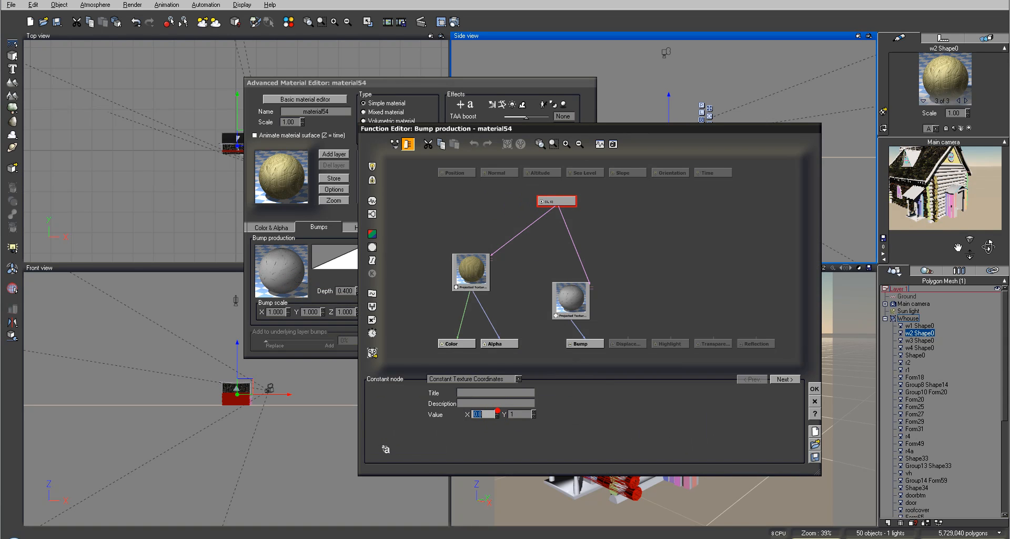
left_click(534, 416)
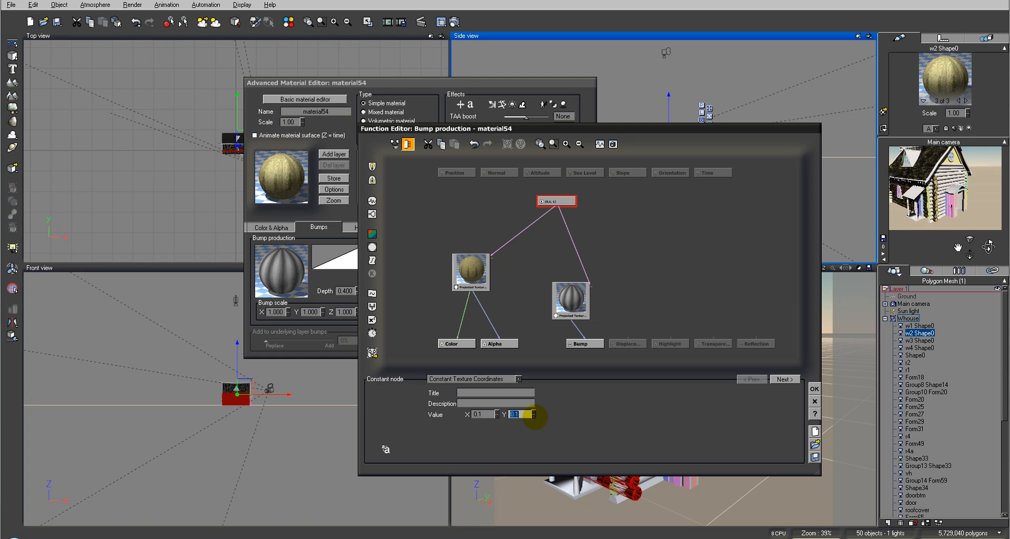
left_click(814, 388)
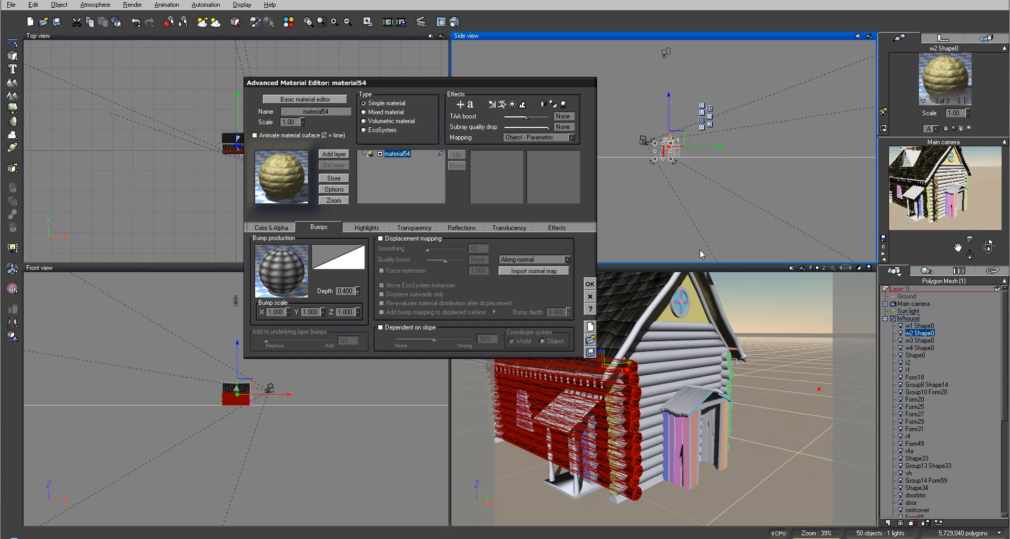
left_click(452, 21)
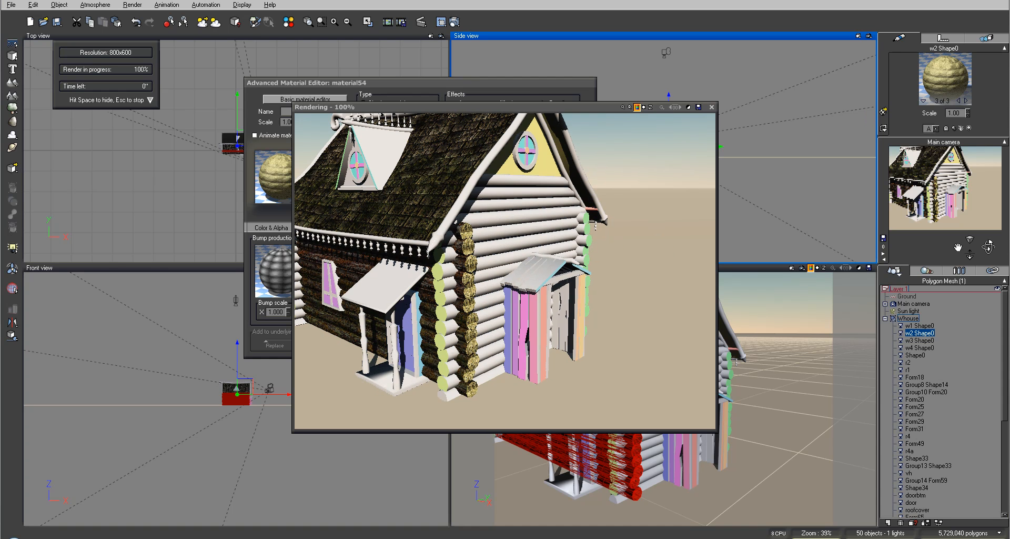
left_click(445, 312)
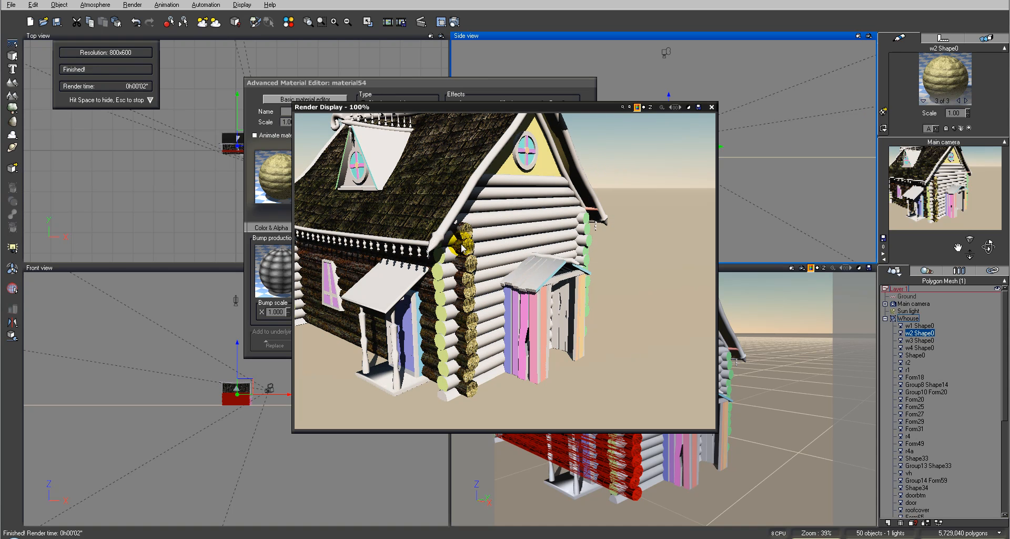
left_click(711, 107)
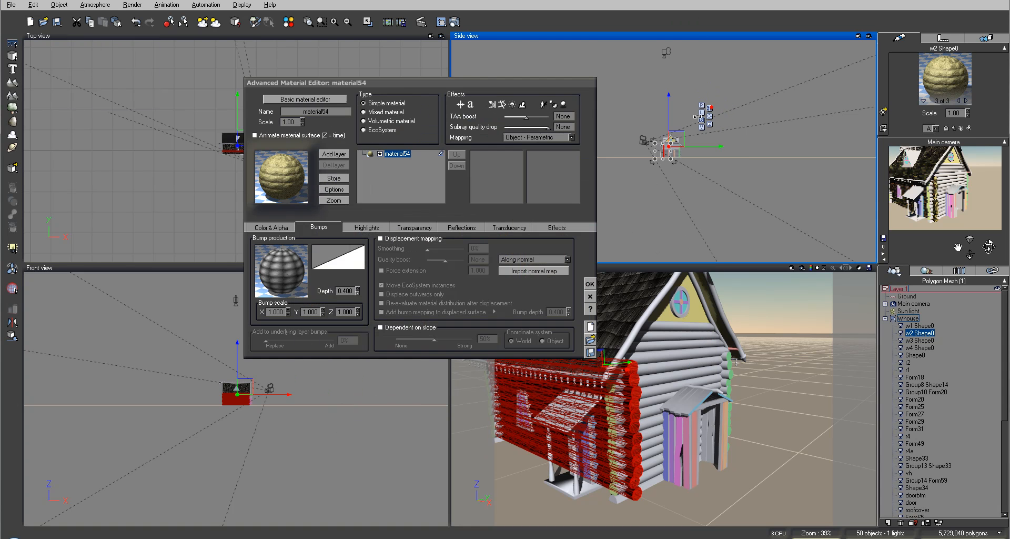
Reopen the bump function and set the shared texture scale constant to 0.5 in X and Y
left_click(274, 272)
left_click(295, 277)
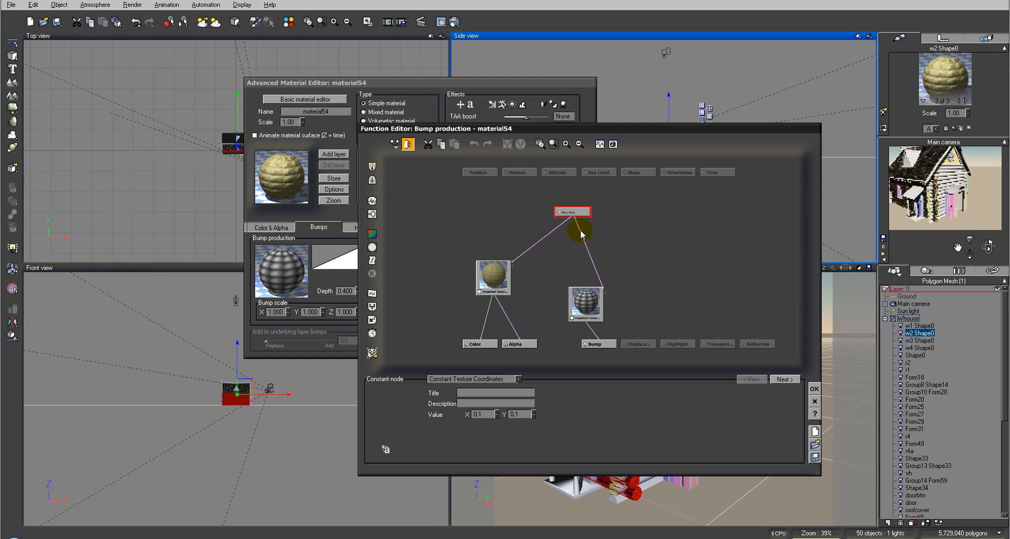
left_click(496, 413)
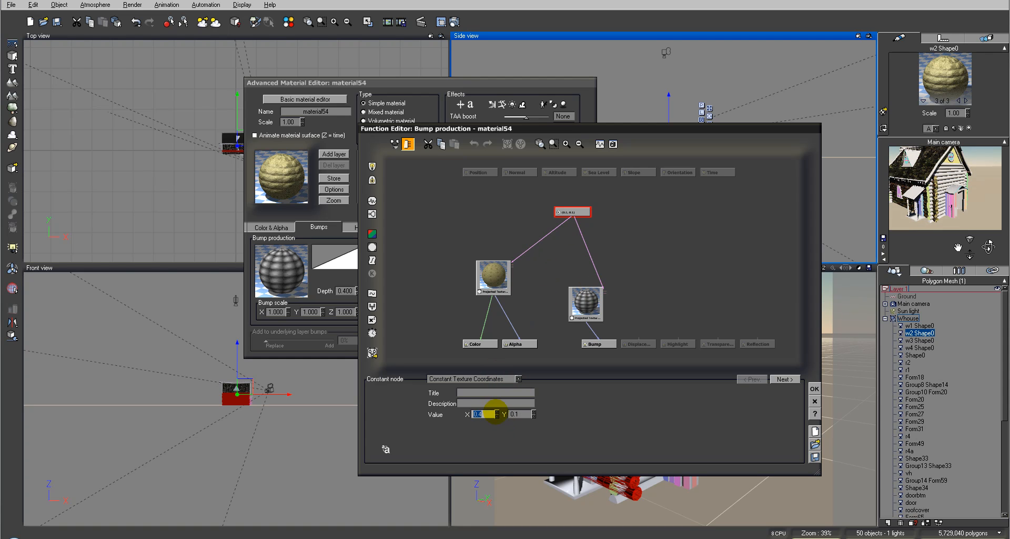
left_click(534, 412)
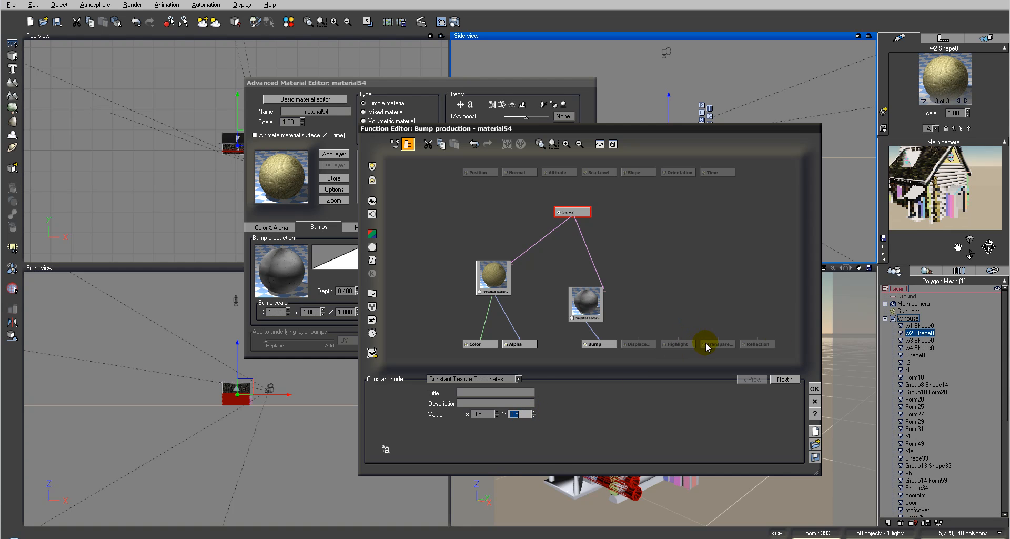
Accept the bump function and render the main camera view to check the new texture scale
left_click(814, 388)
left_click(455, 23)
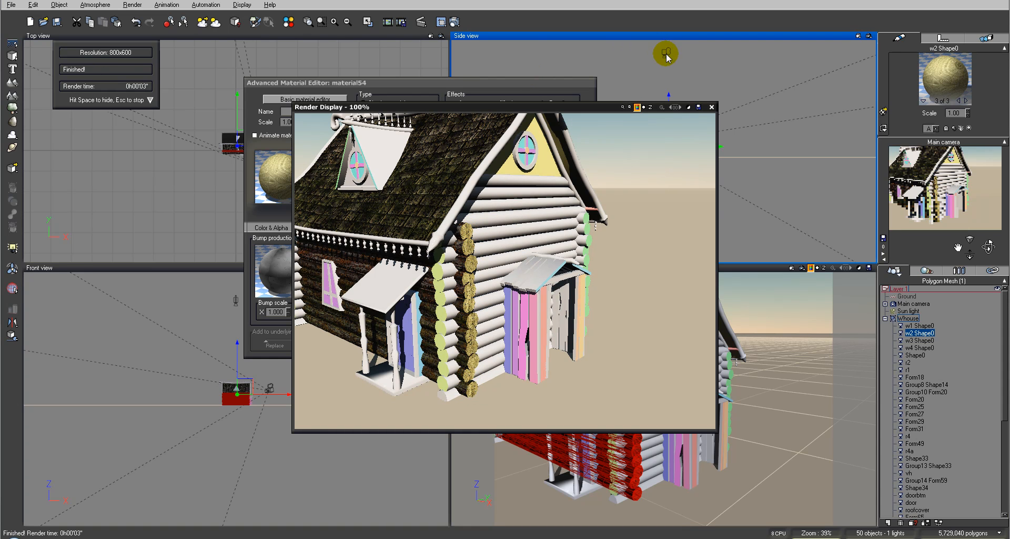
left_click(712, 107)
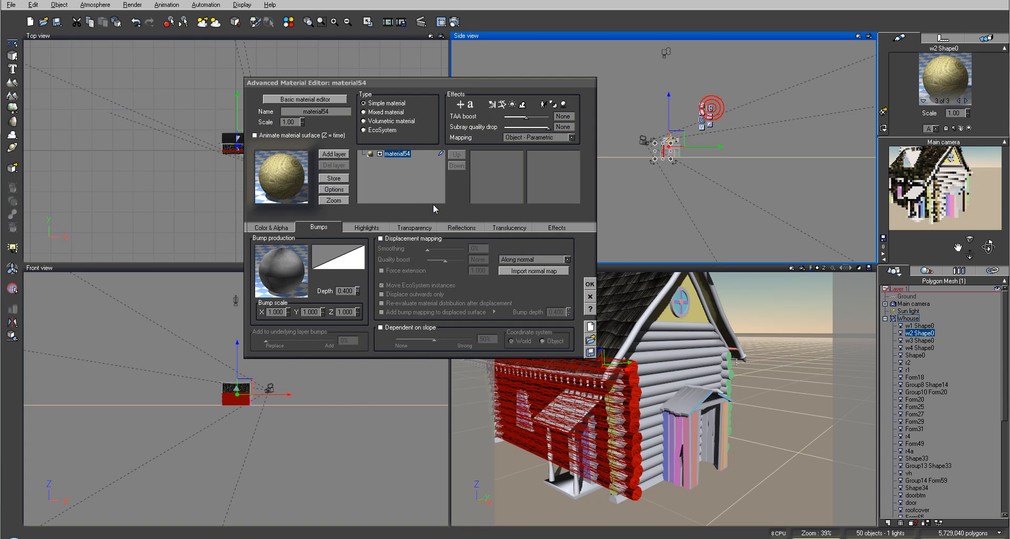
Rename material54 as side
left_click(395, 154)
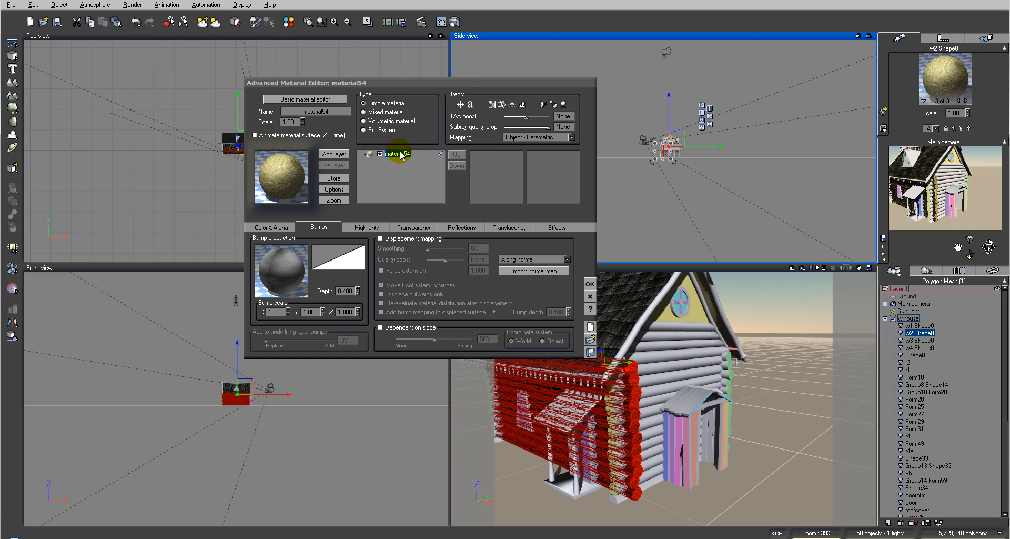
double_click(334, 111)
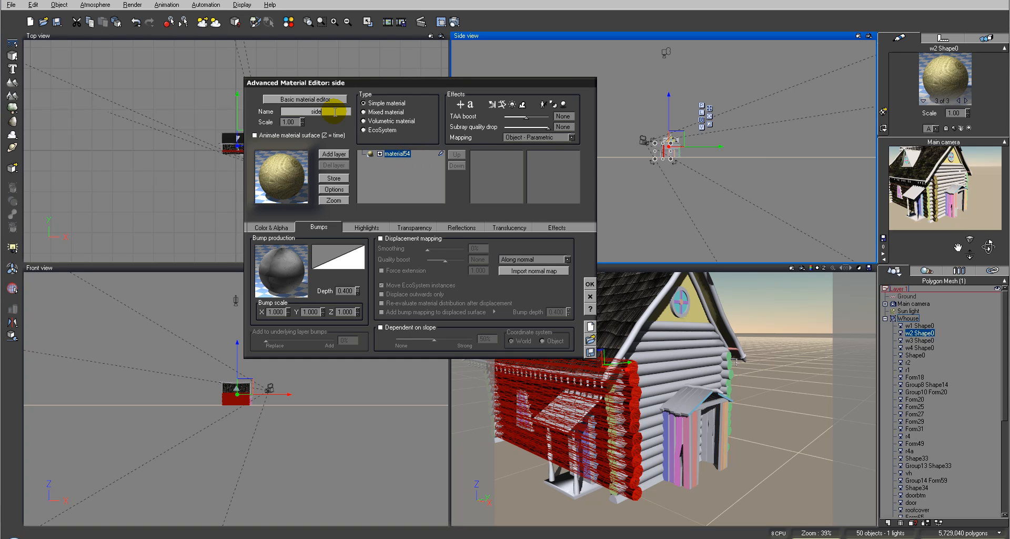
left_click(386, 167)
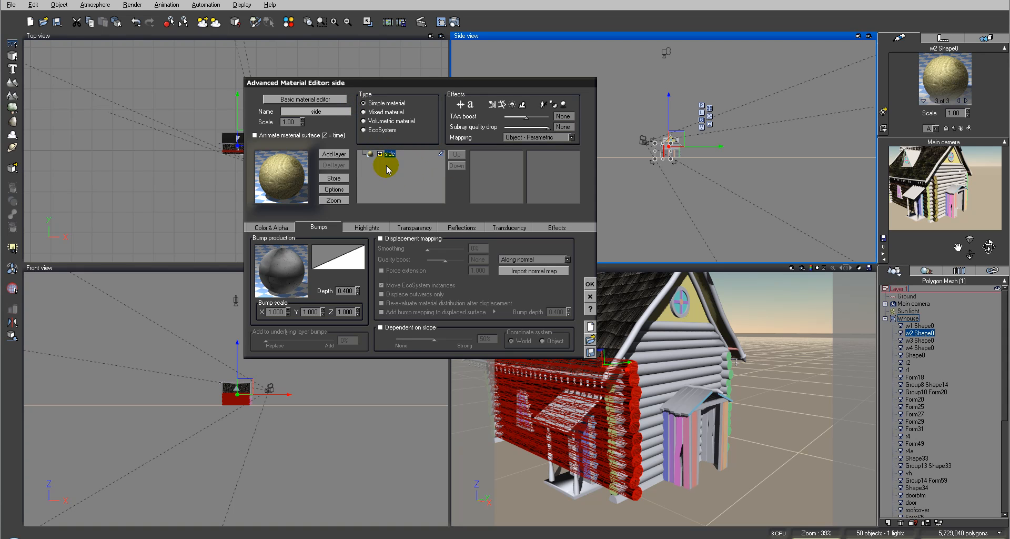
Add a layer above the side material, loading moss.mat from the Hexagon folder
left_click(335, 153)
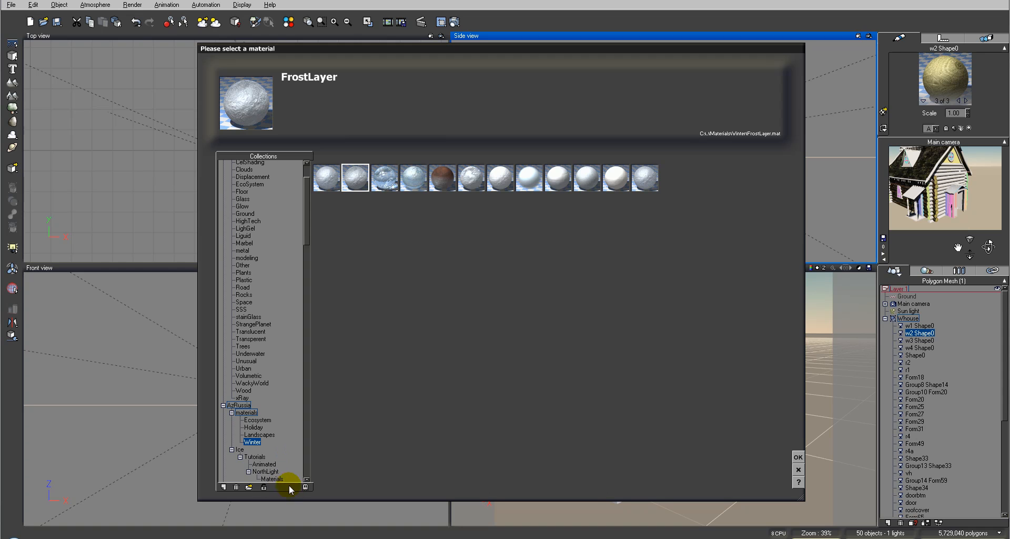
left_click(247, 488)
left_click(358, 158)
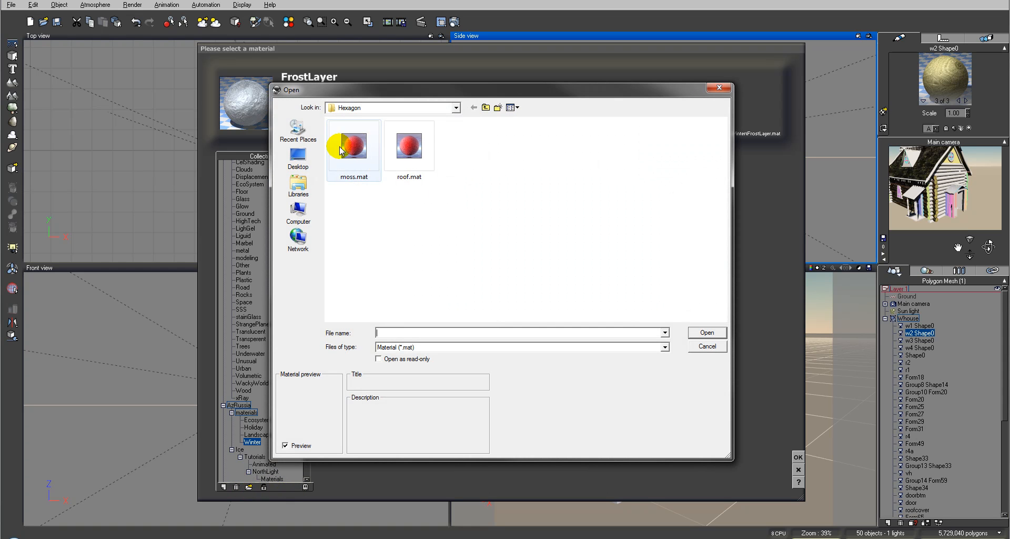
left_click(707, 333)
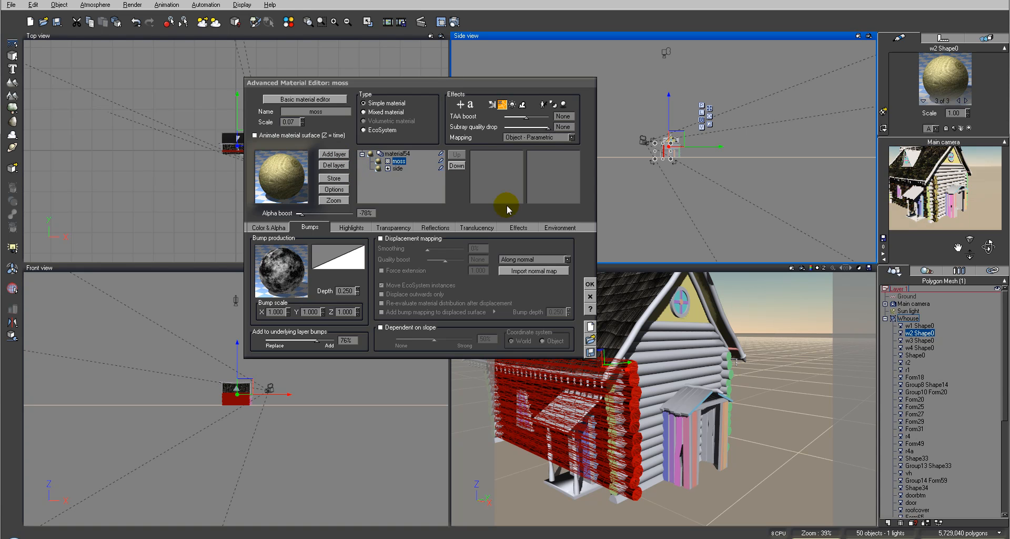
Add moss.mat as a second layer and rename this upper layer dirt
left_click(336, 154)
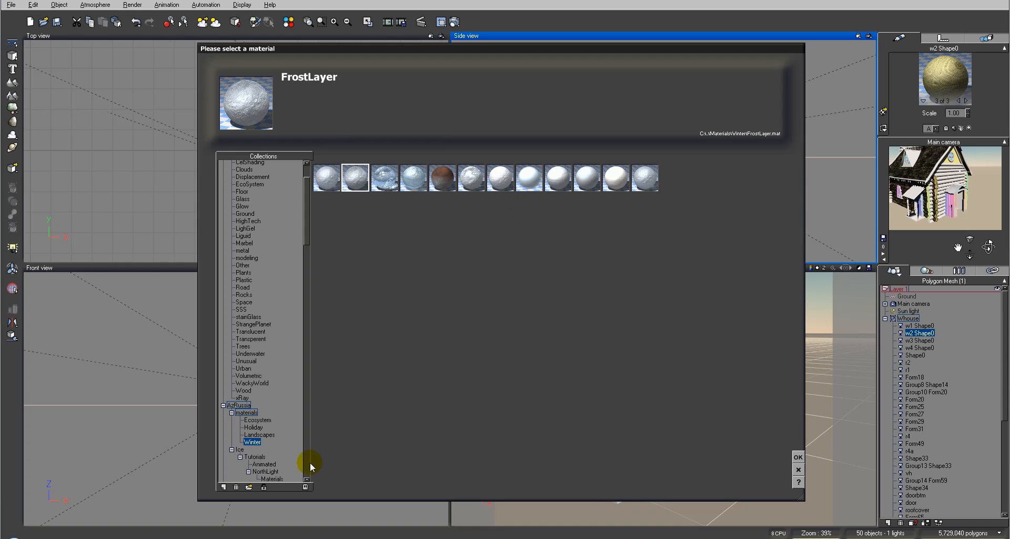
left_click(250, 487)
left_click(353, 147)
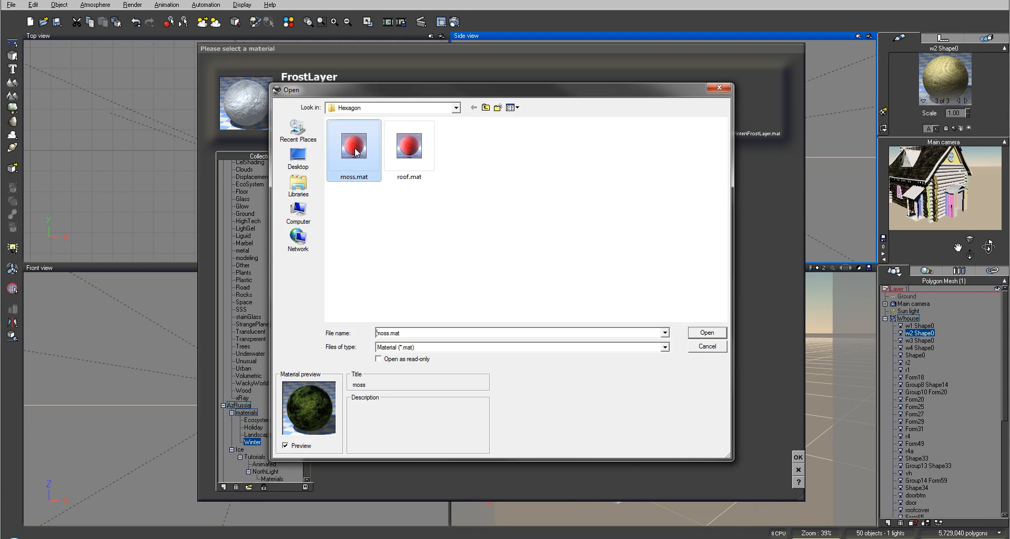
left_click(706, 332)
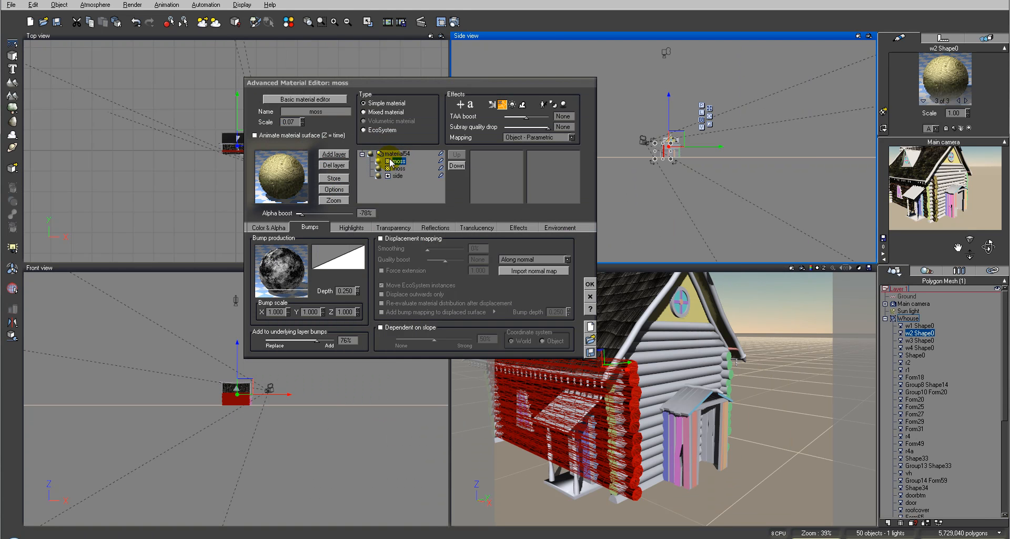
double_click(341, 110)
type("dirt")
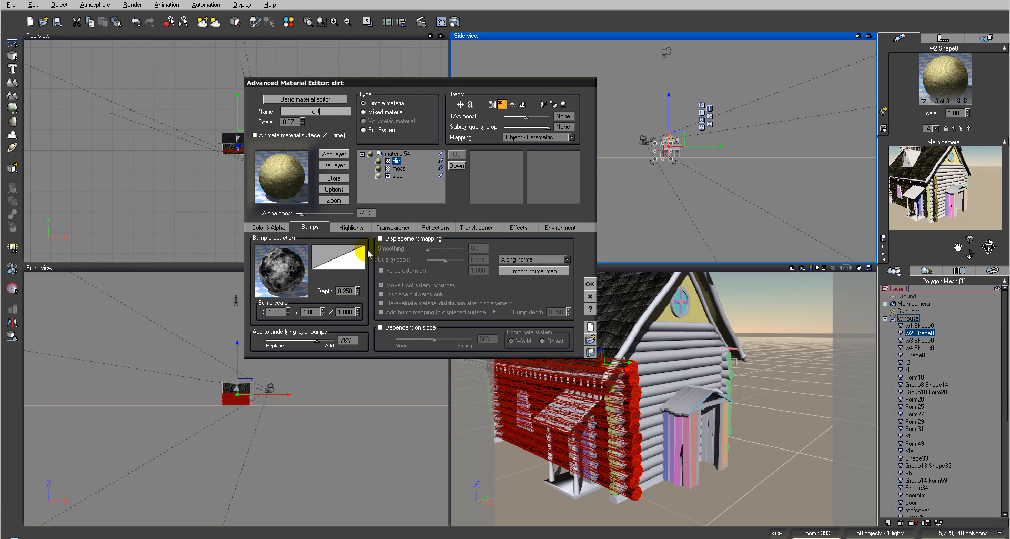
In the dirt layer's global transparency function, delete the Blender node, its second input node and the filter node, keeping the Grainy Fractal
left_click(389, 226)
left_click(330, 246)
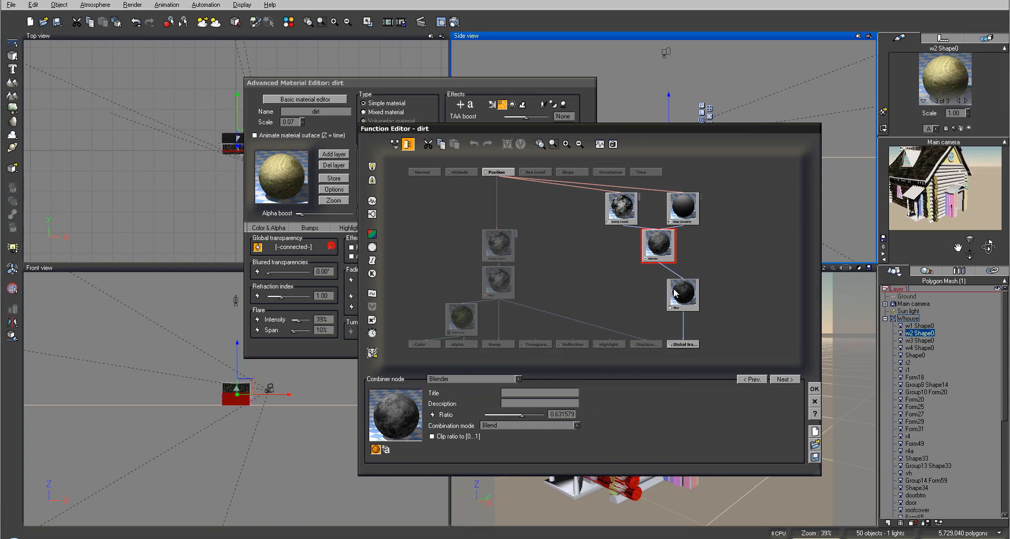
key("Delete")
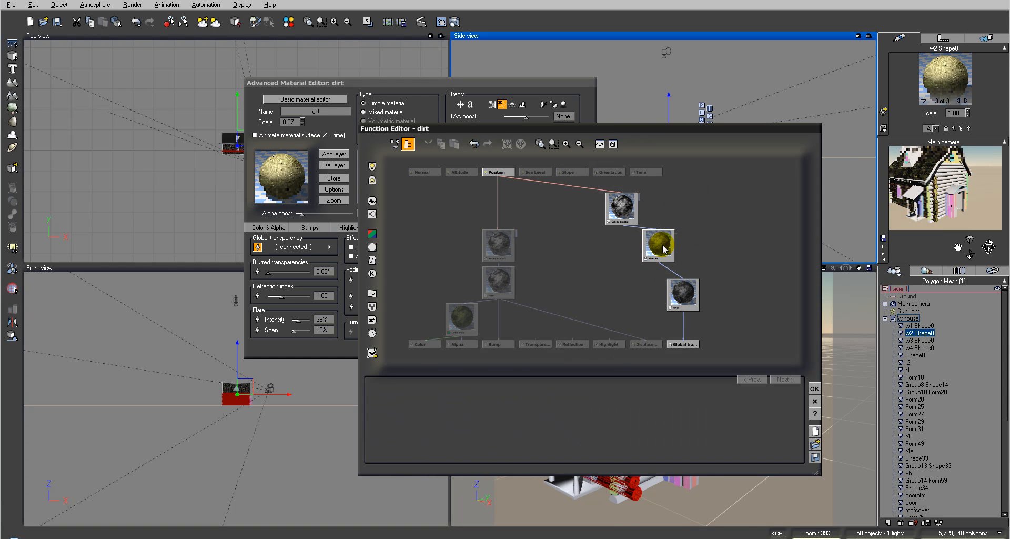
left_click(659, 244)
key("Delete")
left_click_drag(628, 211, 670, 253)
left_click(682, 290)
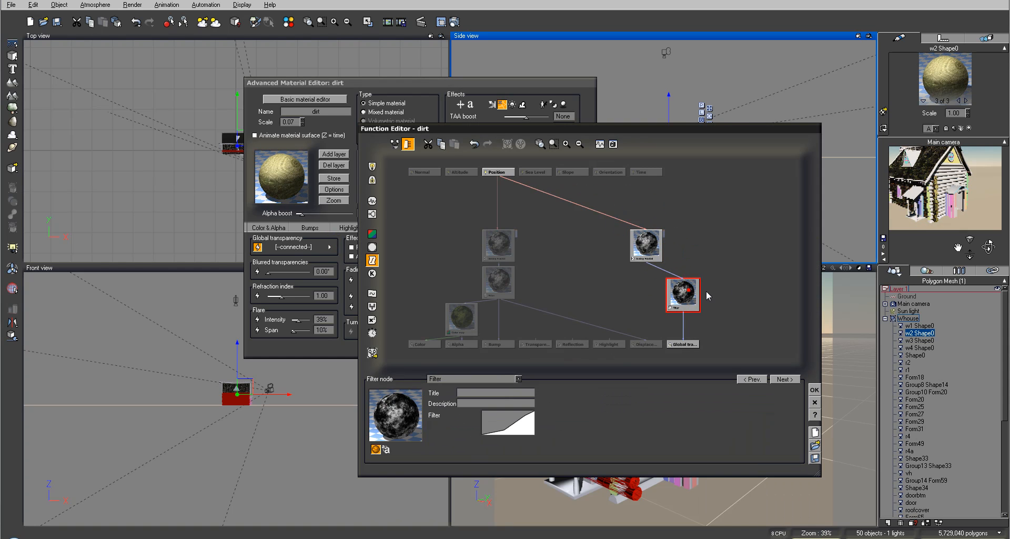
key("Delete")
Reduce the Grainy Fractal's largest feature to about 3.49 and accept the transparency function
left_click(646, 243)
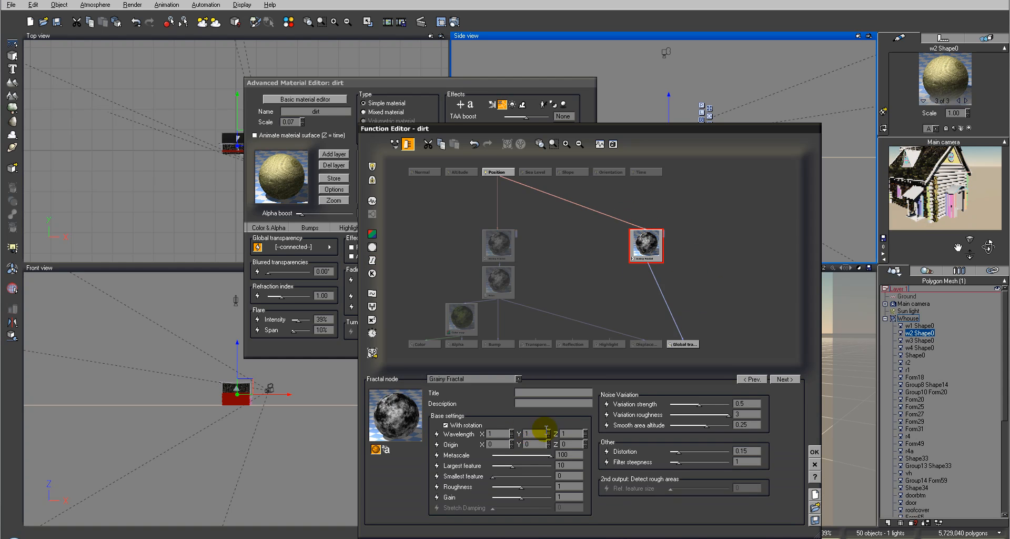
left_click_drag(519, 464, 512, 465)
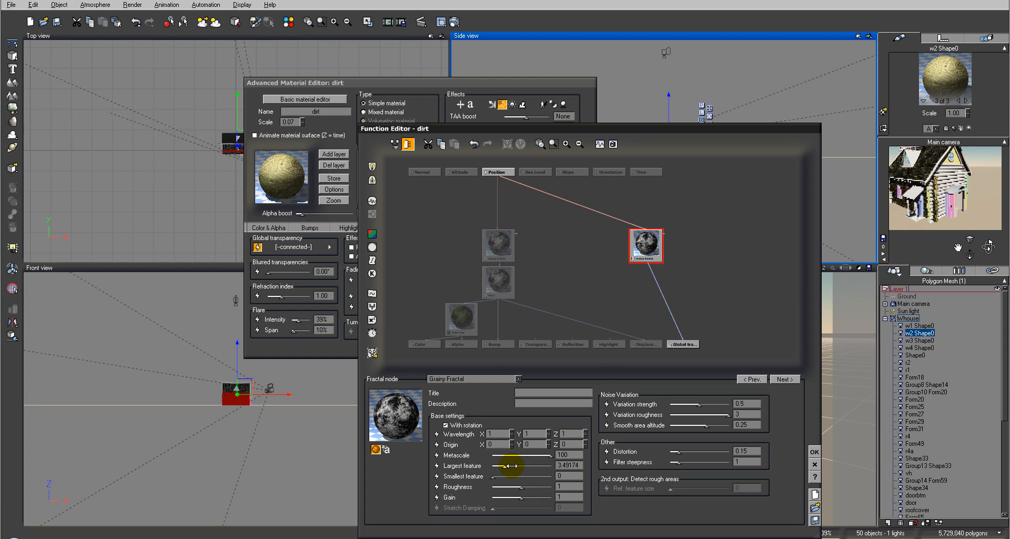
left_click(814, 451)
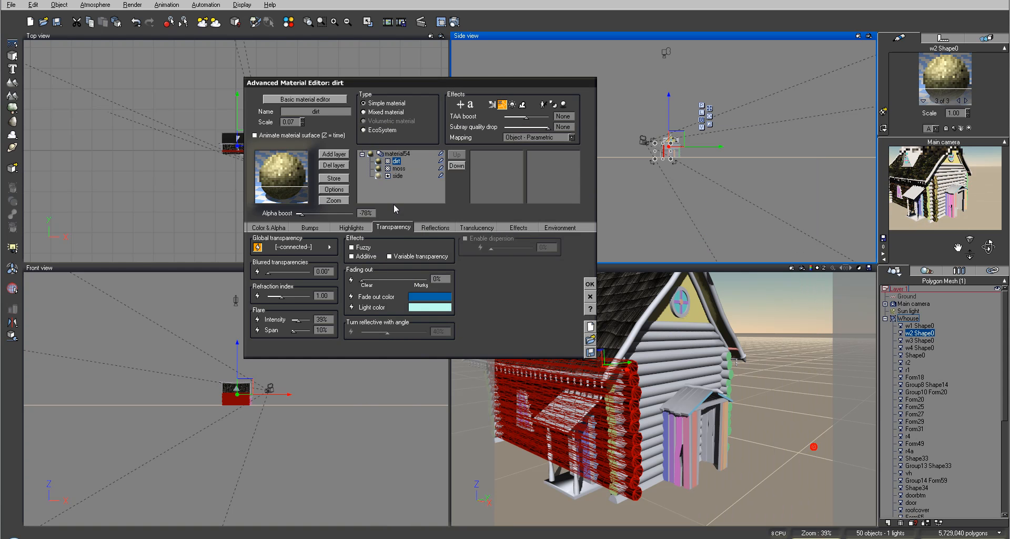
Replace the dirt layer's green Foliage color map with a brown one from the Rocks and Grass collection
left_click(268, 227)
left_click(343, 283)
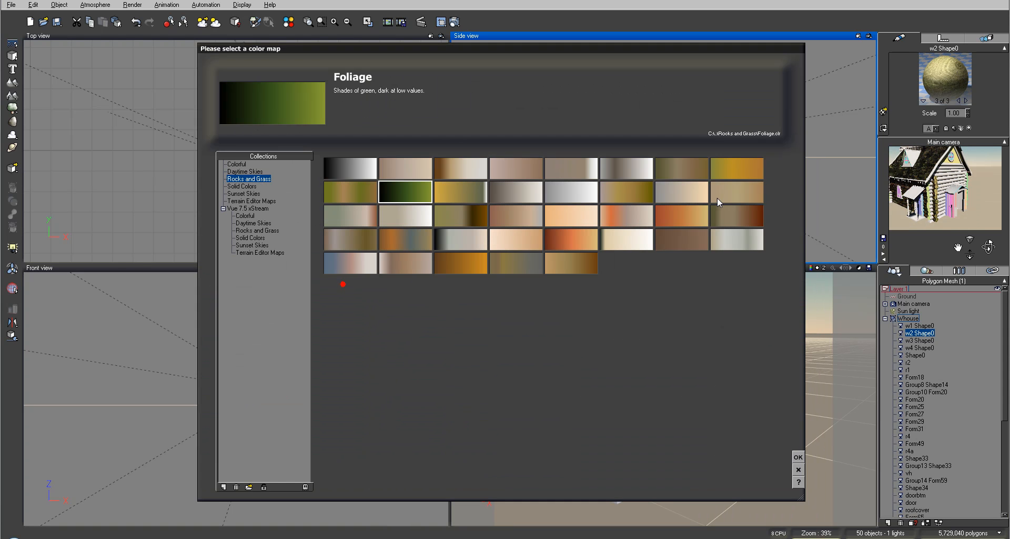
left_click(564, 206)
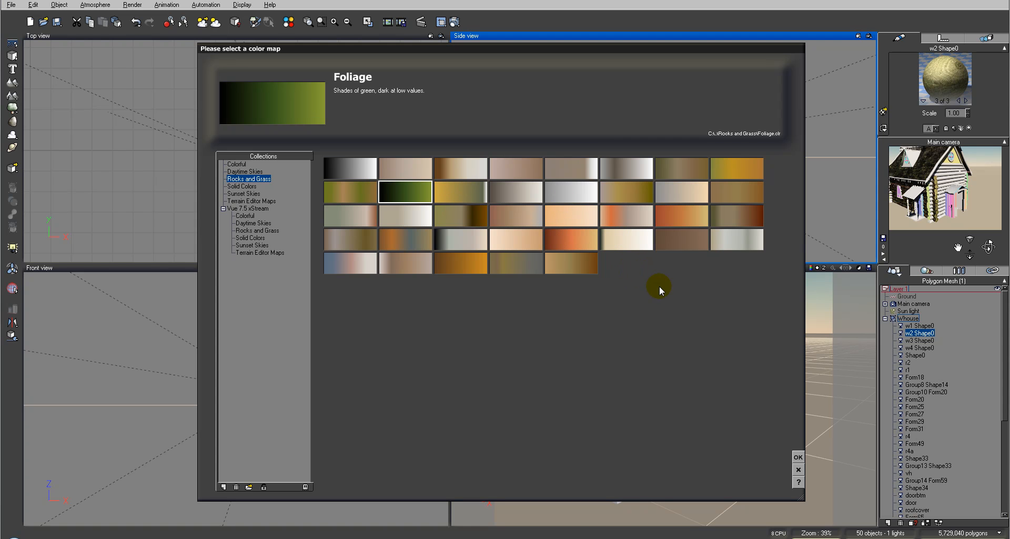
left_click(368, 238)
left_click(796, 455)
left_click(418, 191)
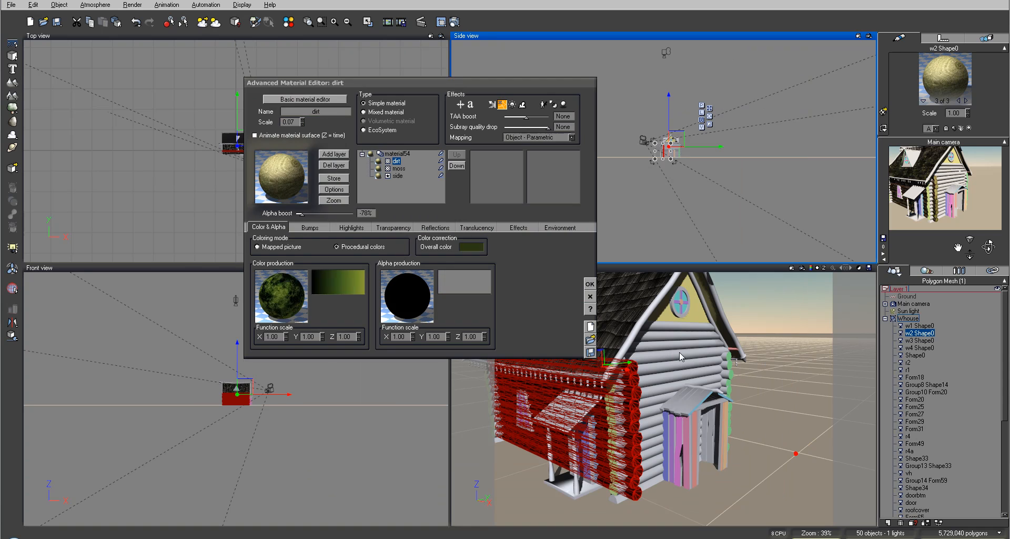
Darken the dirt layer's overall color to a dark brown with red 55, green 50 and blue 42
left_click(472, 247)
left_click(484, 255)
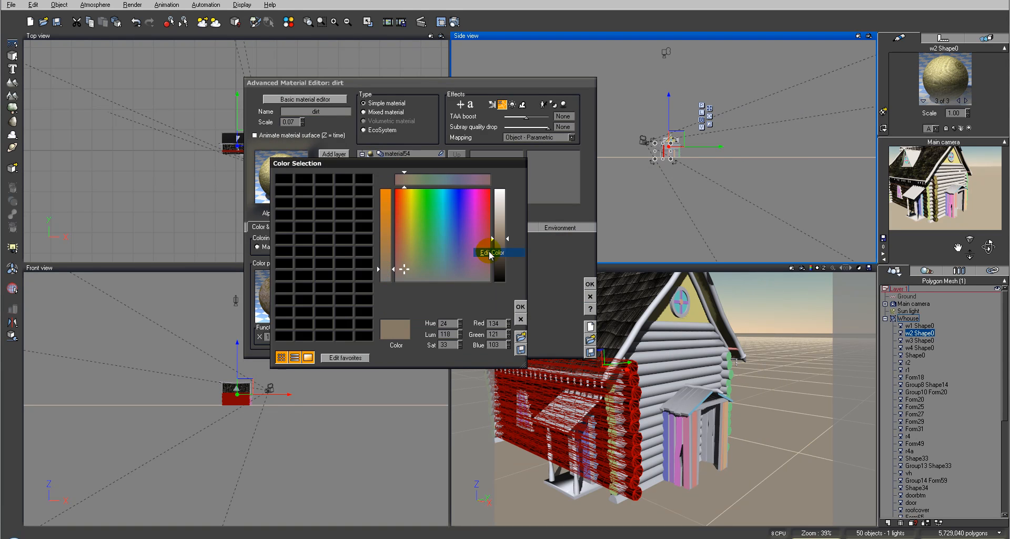
left_click_drag(504, 249, 504, 264)
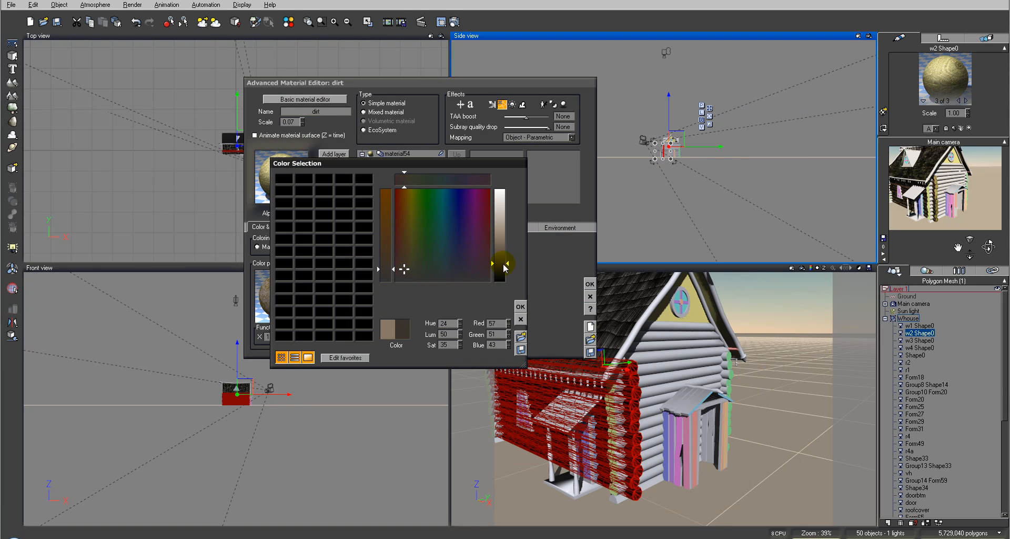
left_click(520, 307)
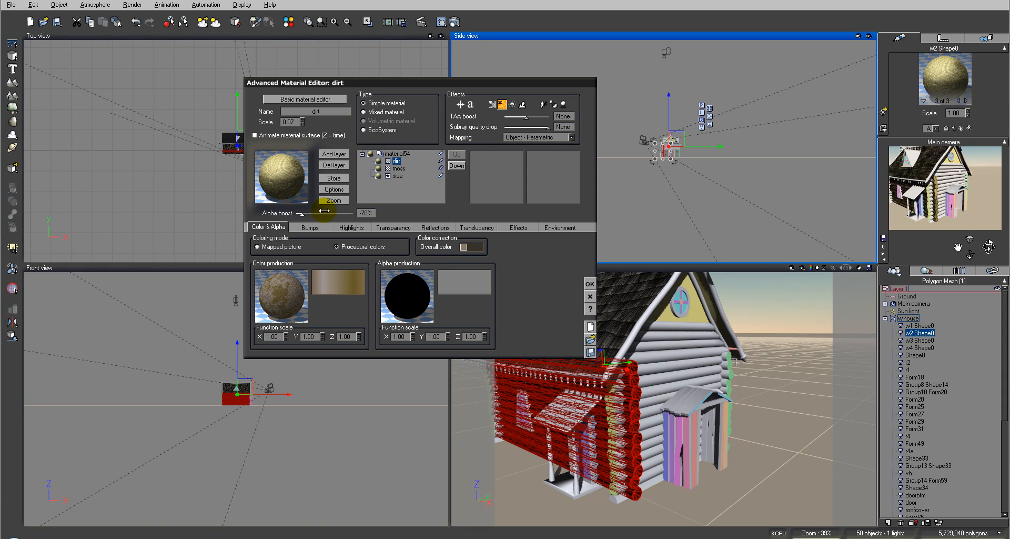
Raise the dirt layer's alpha boost to -67% and render the main camera view
left_click_drag(324, 213, 325, 213)
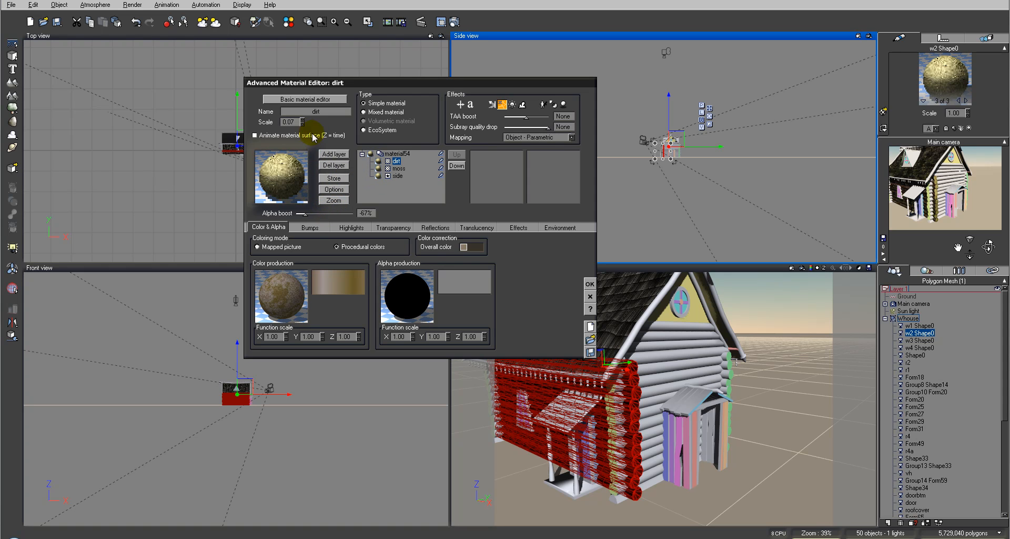
left_click(440, 21)
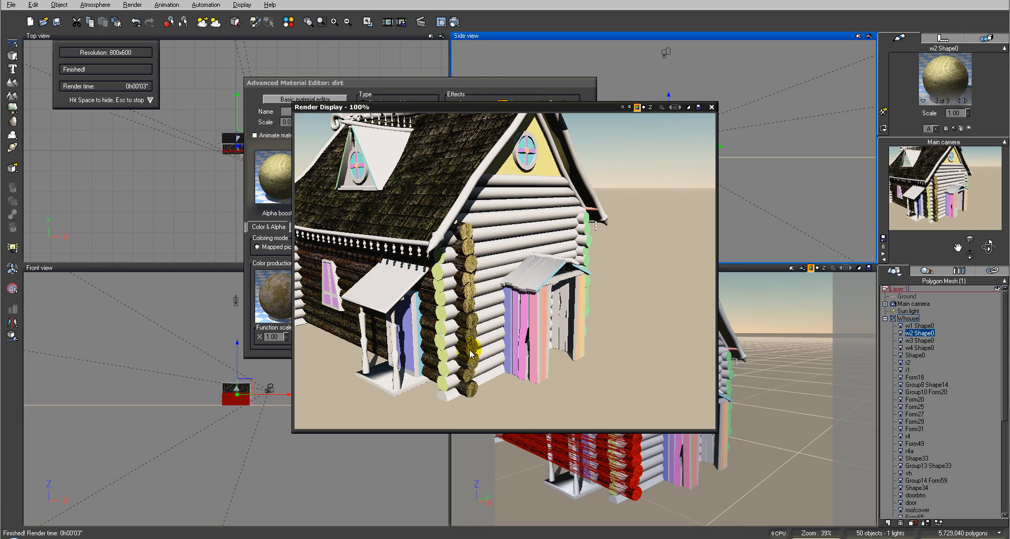
left_click(711, 107)
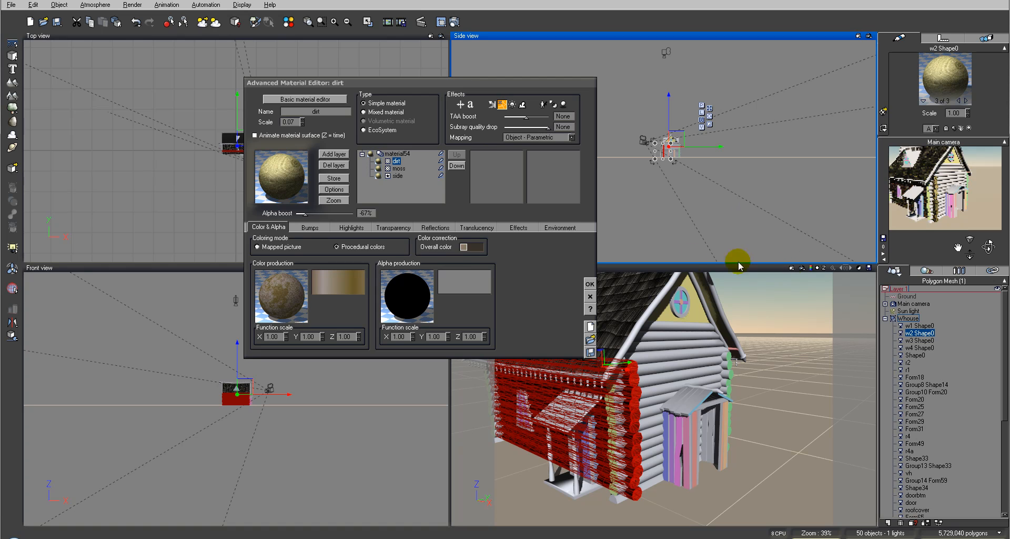
Rename the whole layered material sidewall and save it as sidewall.mat in the Hexagon folder
left_click(398, 154)
double_click(330, 112)
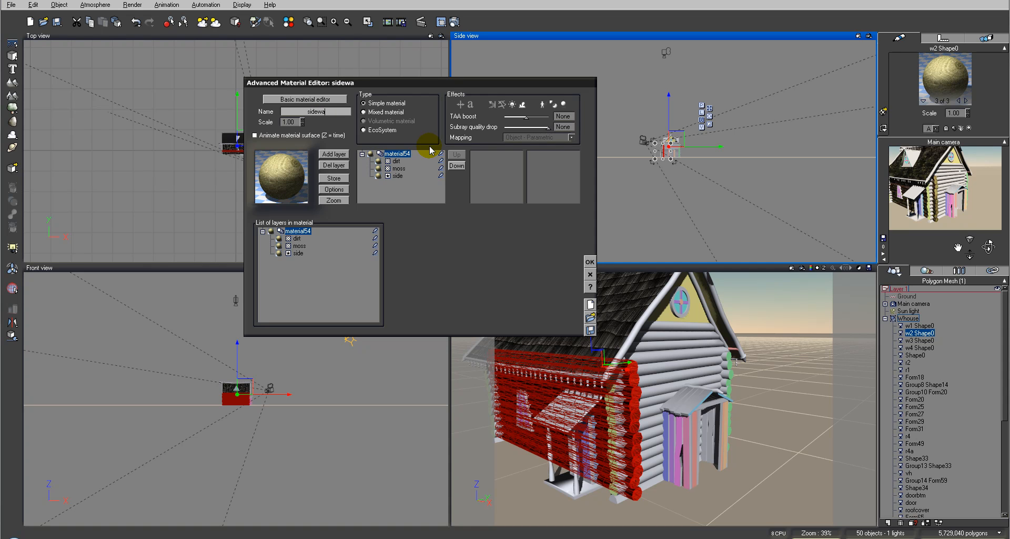
left_click(529, 169)
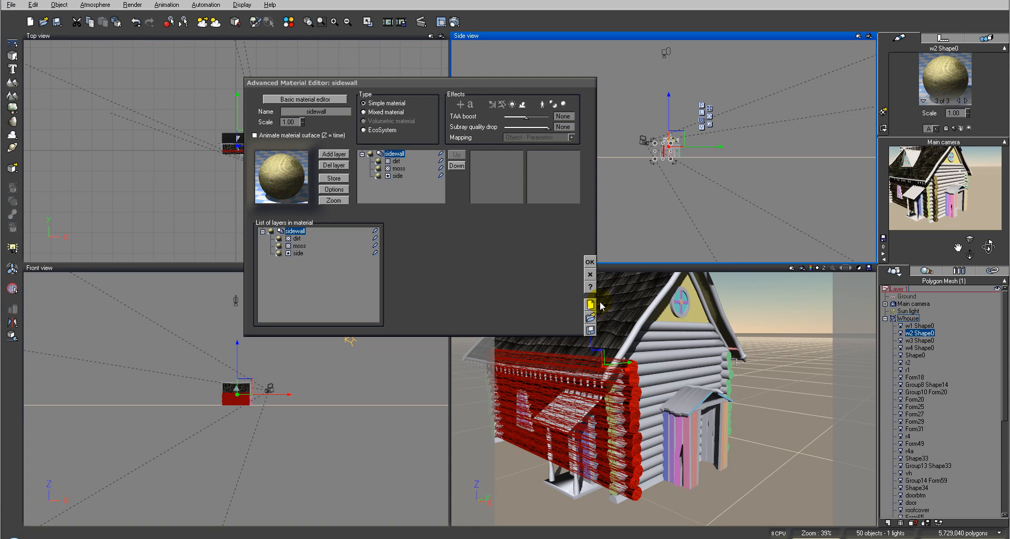
left_click(590, 332)
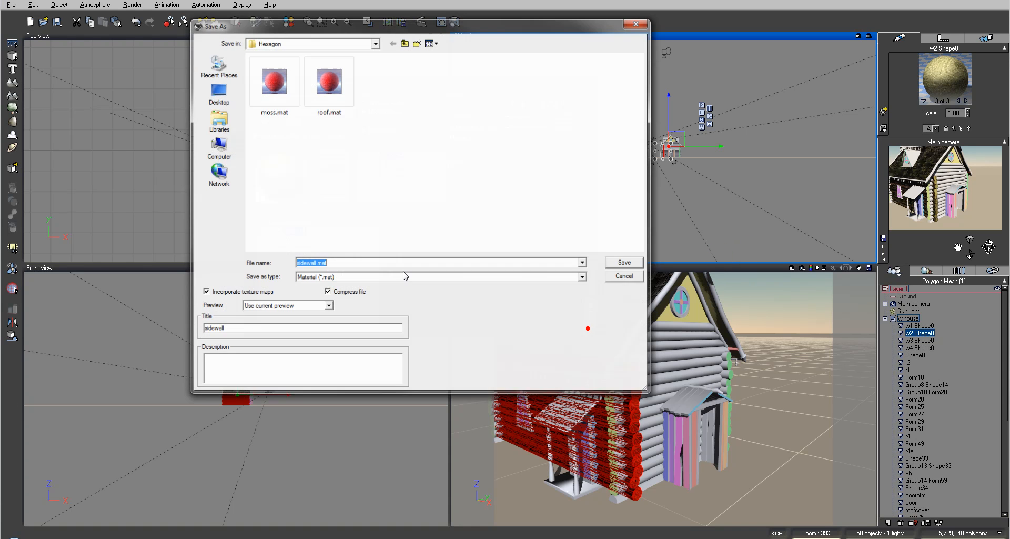
left_click(623, 264)
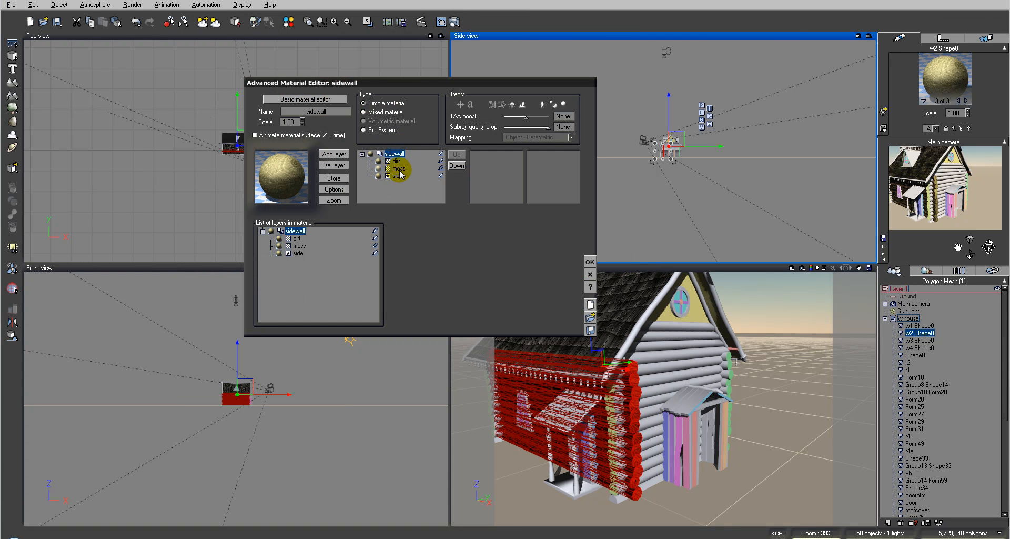
With the dirt layer selected, save the material as dirth with the title dirth in the Hexagon folder
left_click(396, 162)
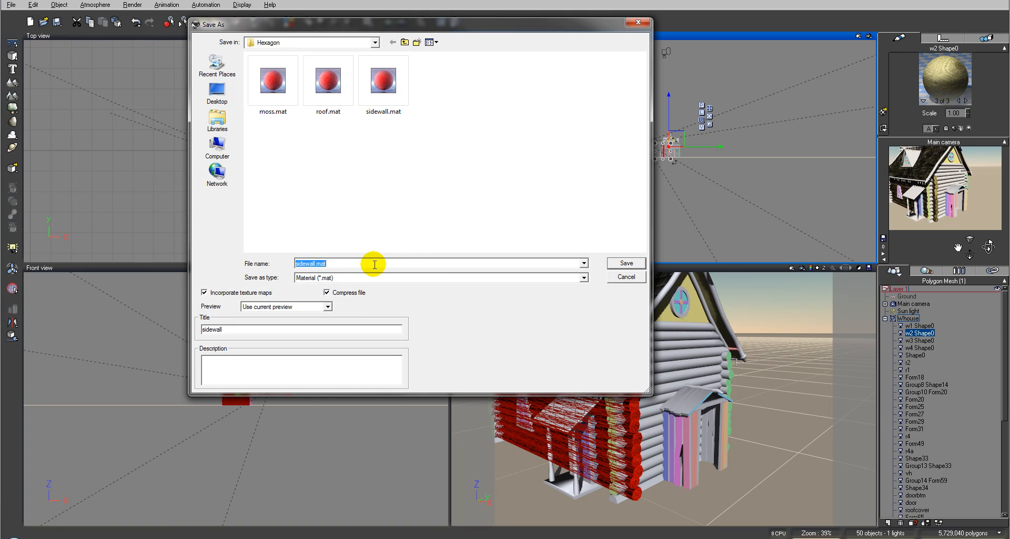
left_click(374, 264)
type("dirth")
double_click(375, 264)
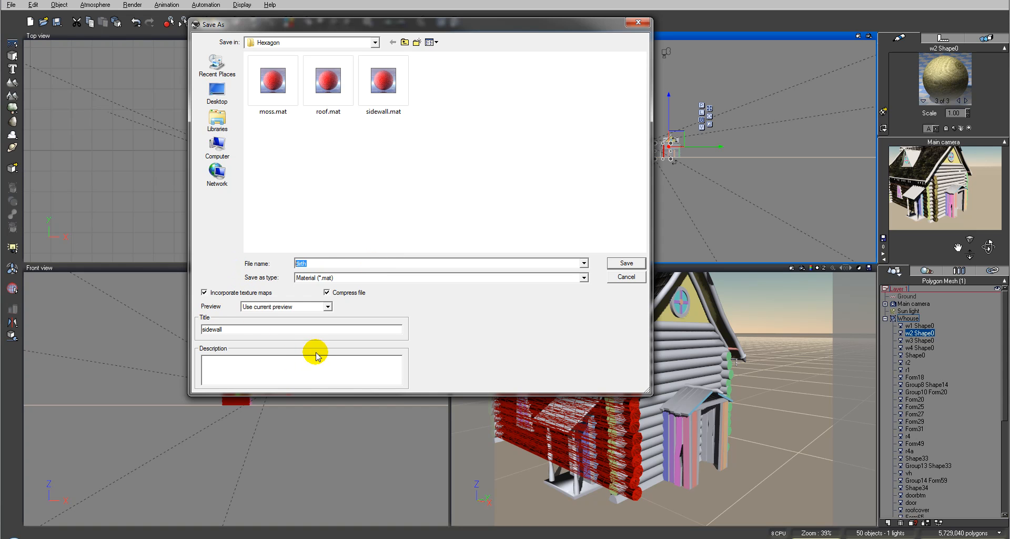
double_click(279, 331)
type("dirth")
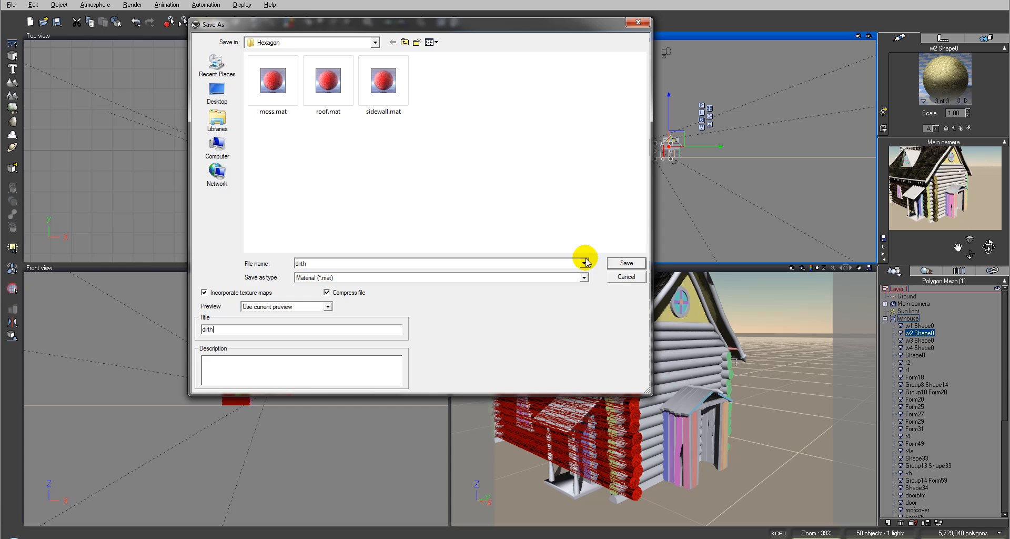
left_click(629, 263)
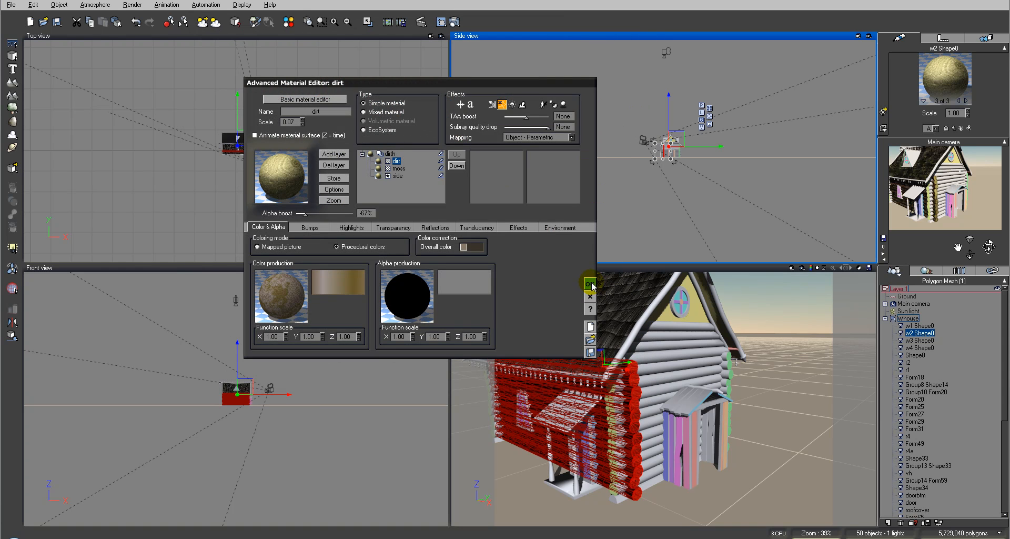
Accept the dirth material and copy it from the third material of w2 Shape0 onto its second, material52
left_click(589, 284)
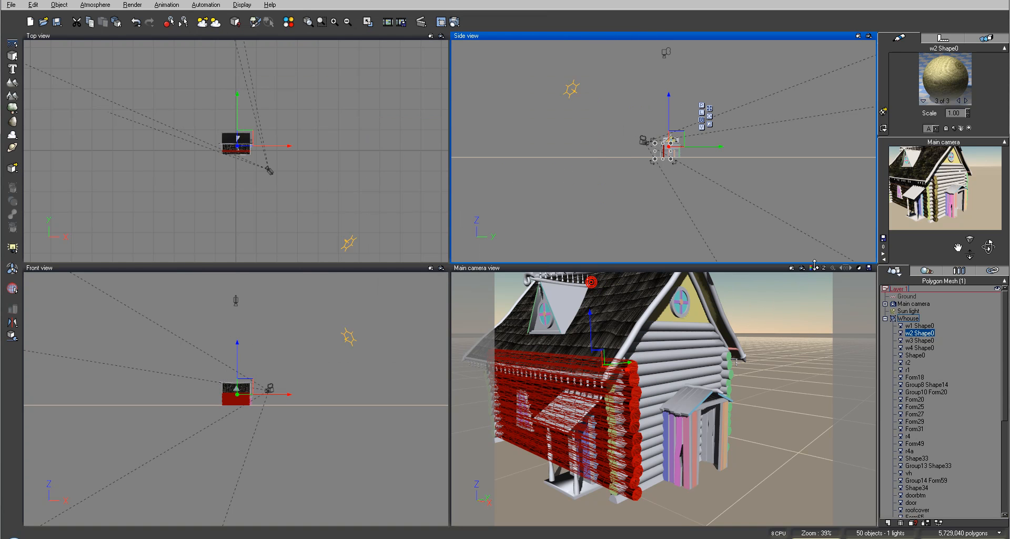
right_click(948, 80)
mouse_move(936, 106)
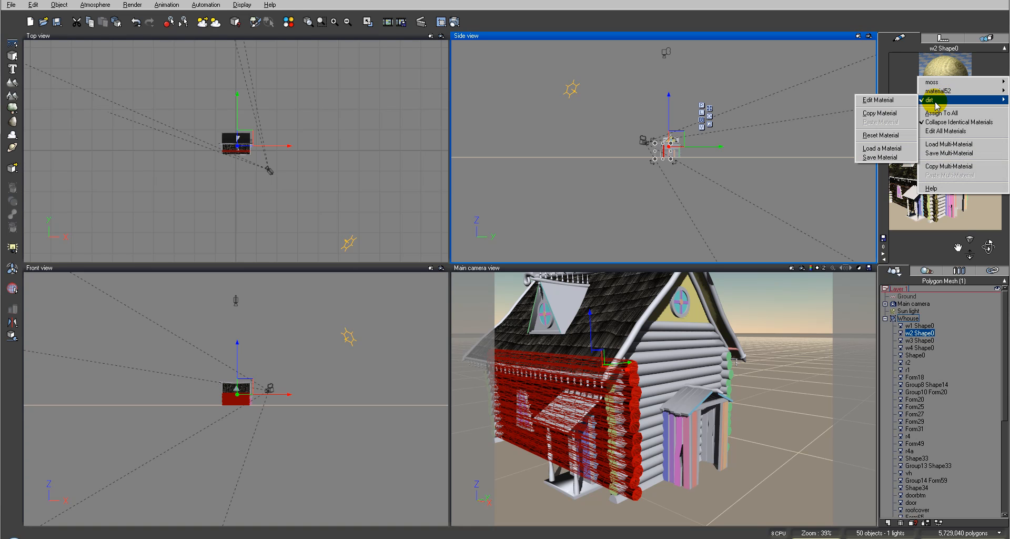
left_click(895, 112)
left_click(966, 100)
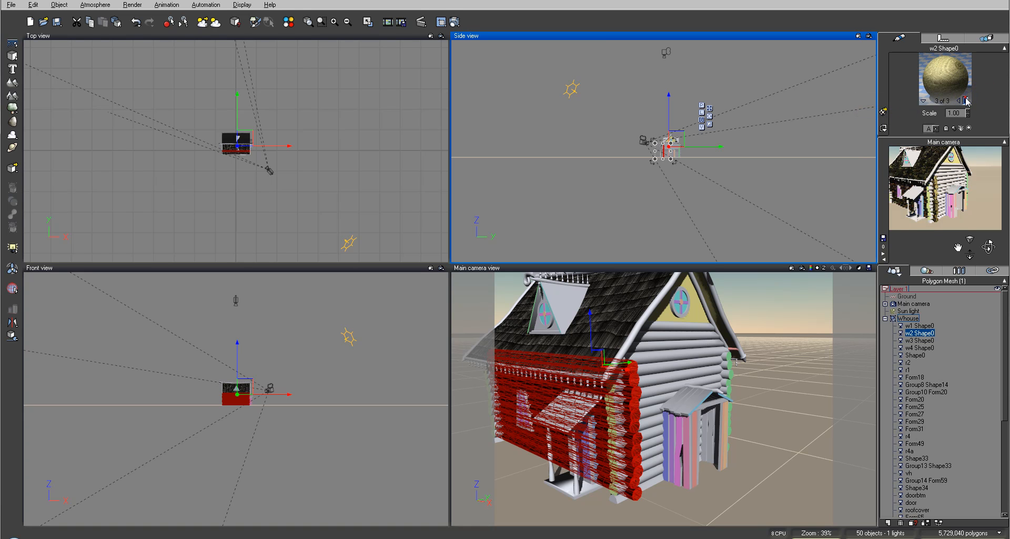
right_click(939, 80)
mouse_move(931, 86)
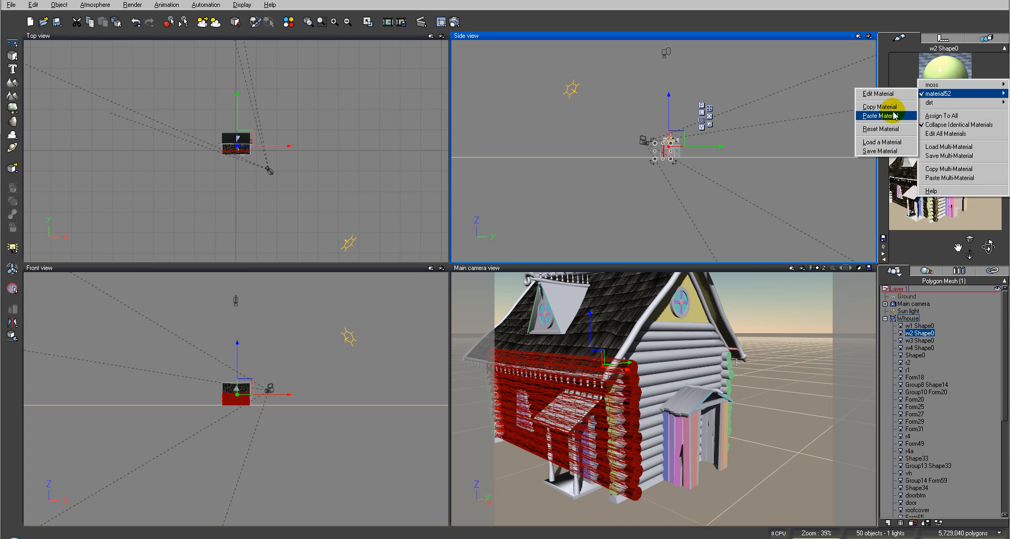
left_click(904, 115)
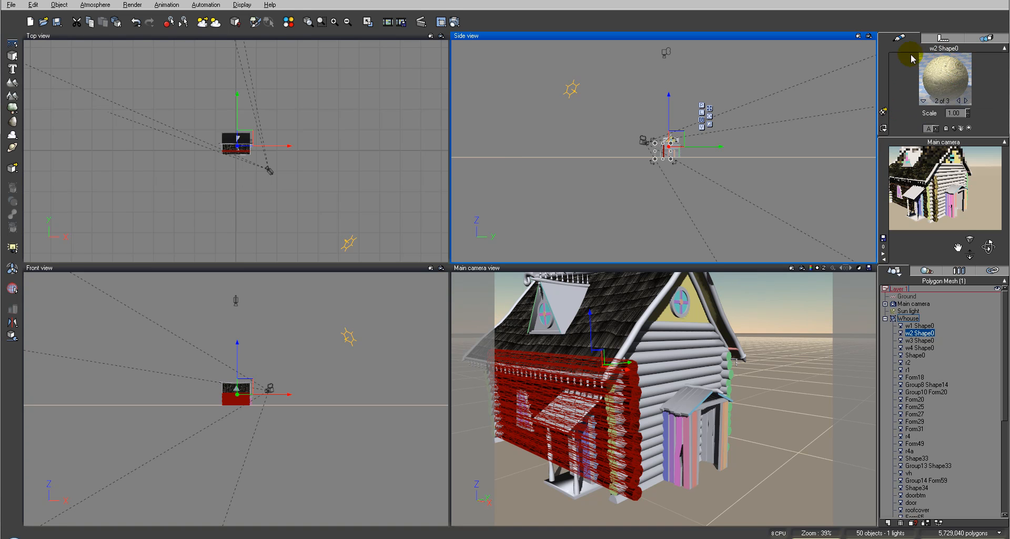
Check the three materials of w2 Shape0 and copy its complete multi-material
left_click(965, 100)
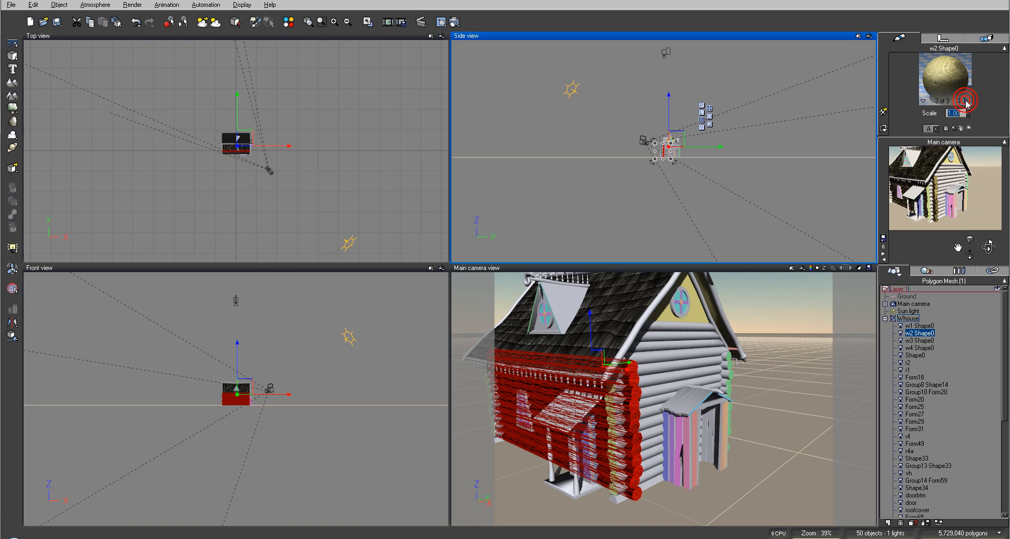
left_click(966, 100)
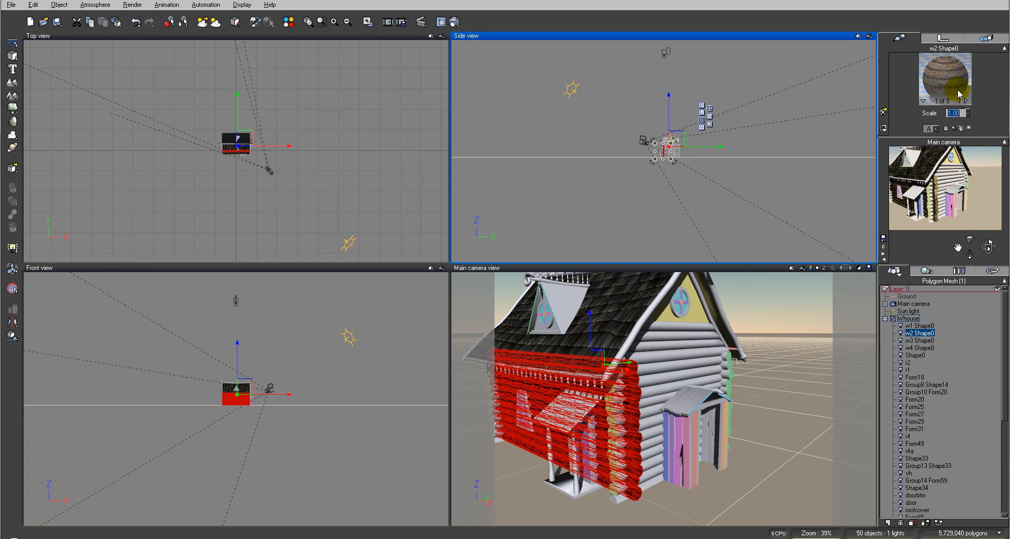
right_click(933, 77)
mouse_move(932, 80)
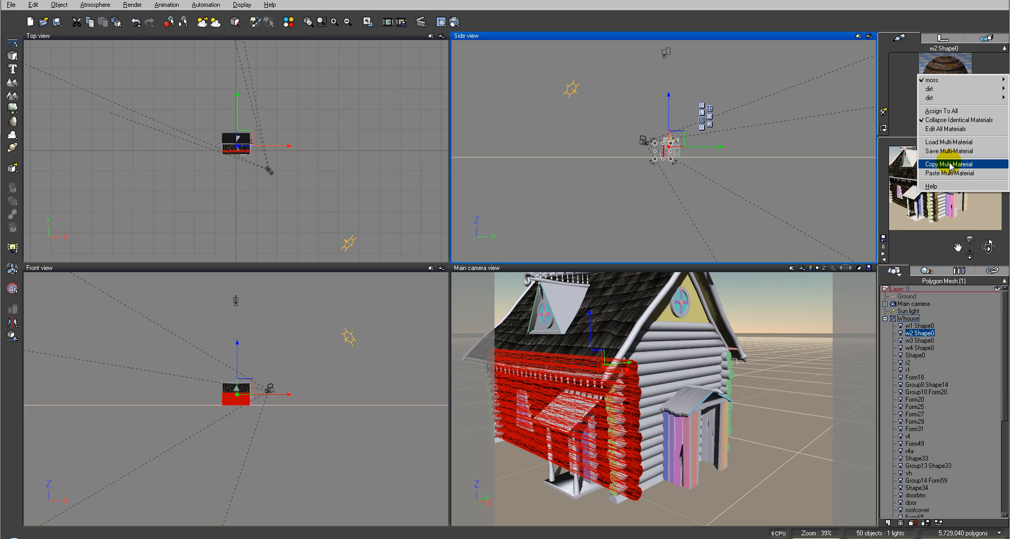
left_click(949, 164)
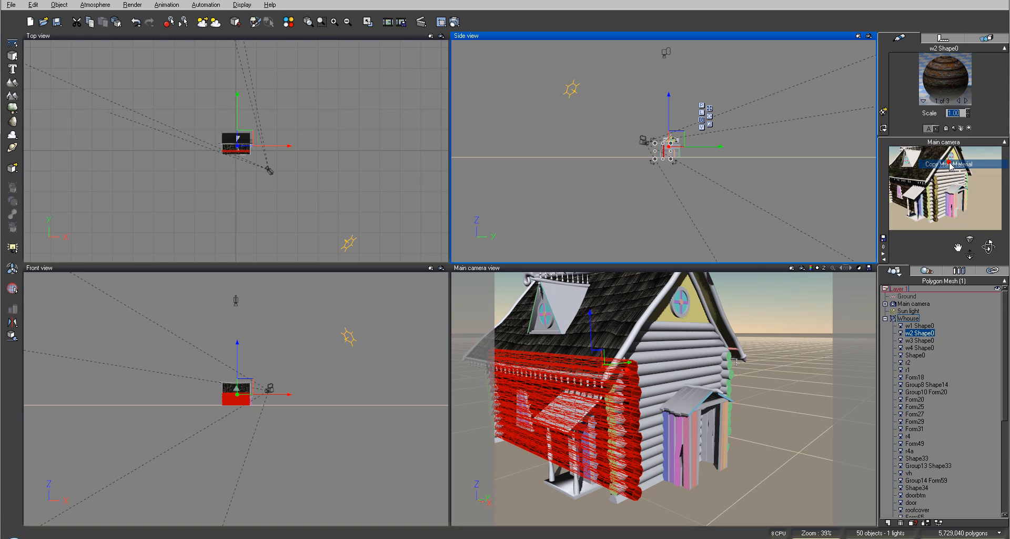
Paste the copied multi-material onto w1 Shape0 and check the materials it now holds
left_click(919, 325)
right_click(943, 79)
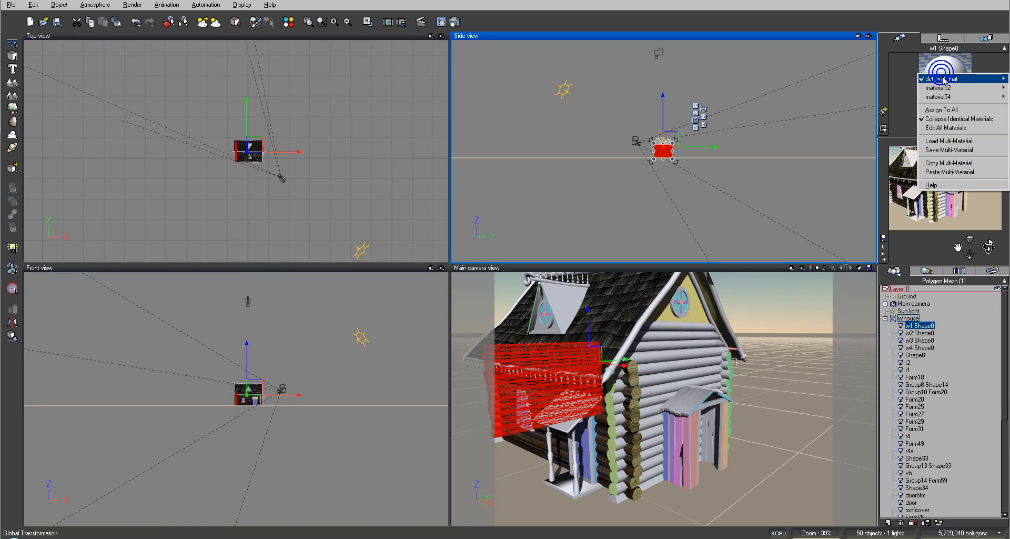
left_click(949, 172)
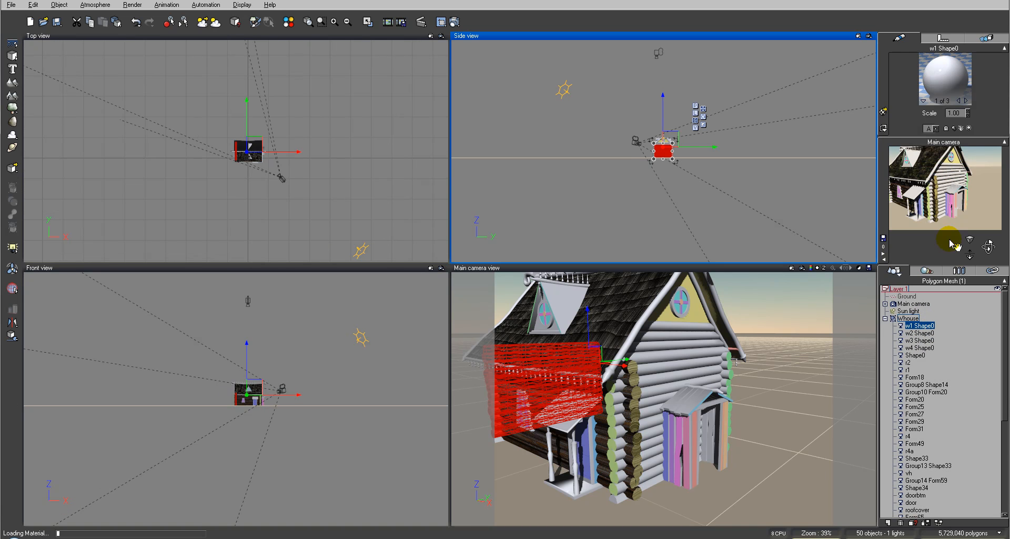
left_click(965, 100)
left_click(965, 100)
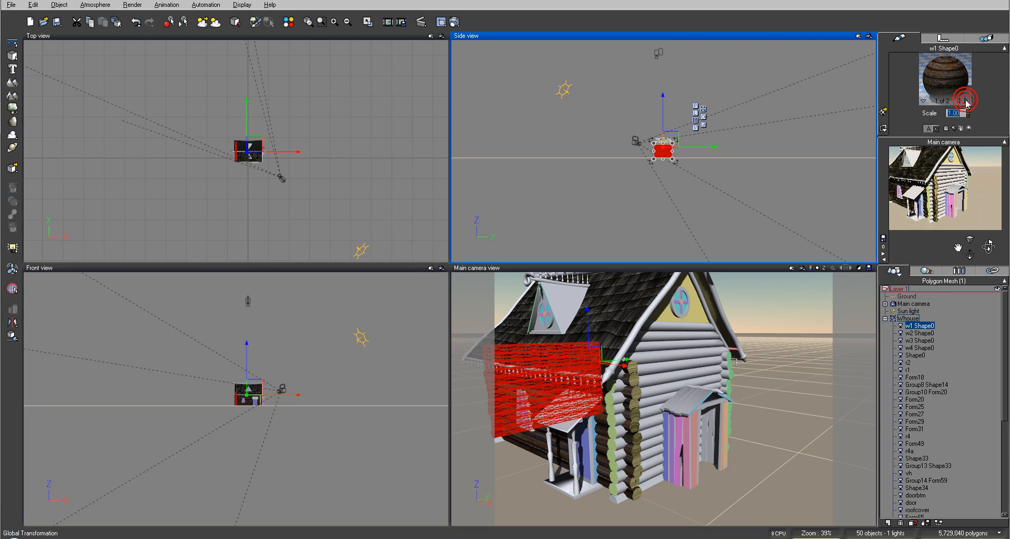
left_click(965, 100)
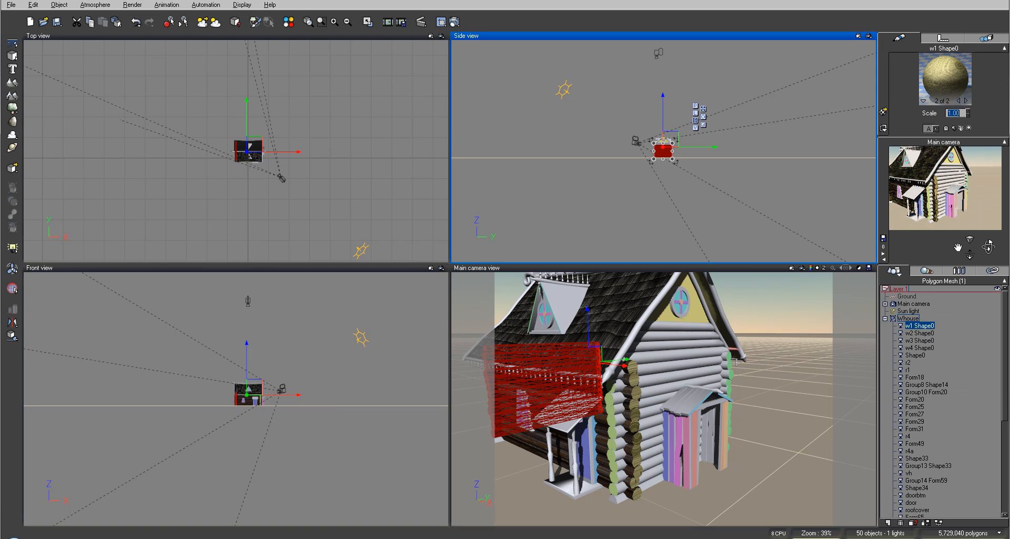
Paste the multi-material onto the w3 Shape0 wall and check its materials
left_click(919, 339)
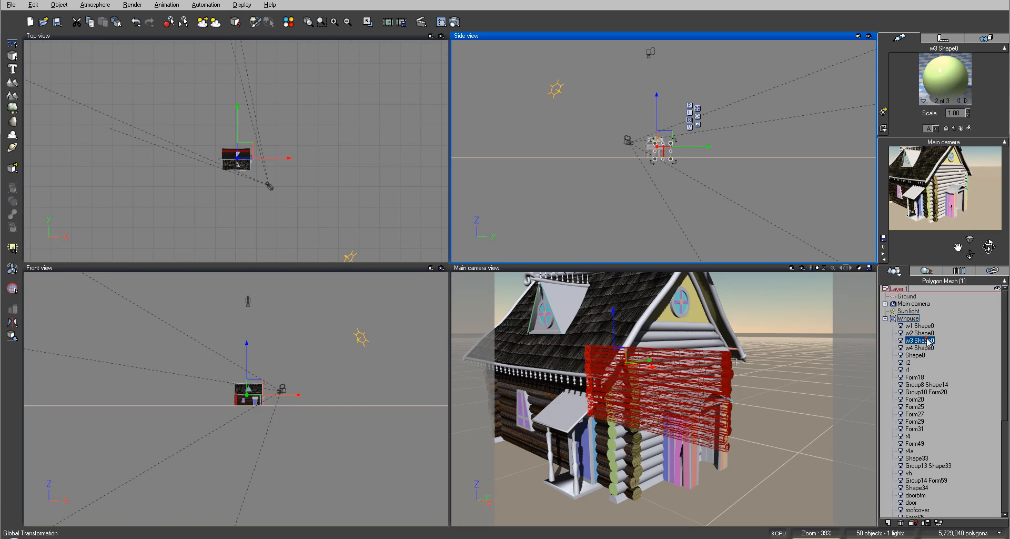
left_click(941, 76)
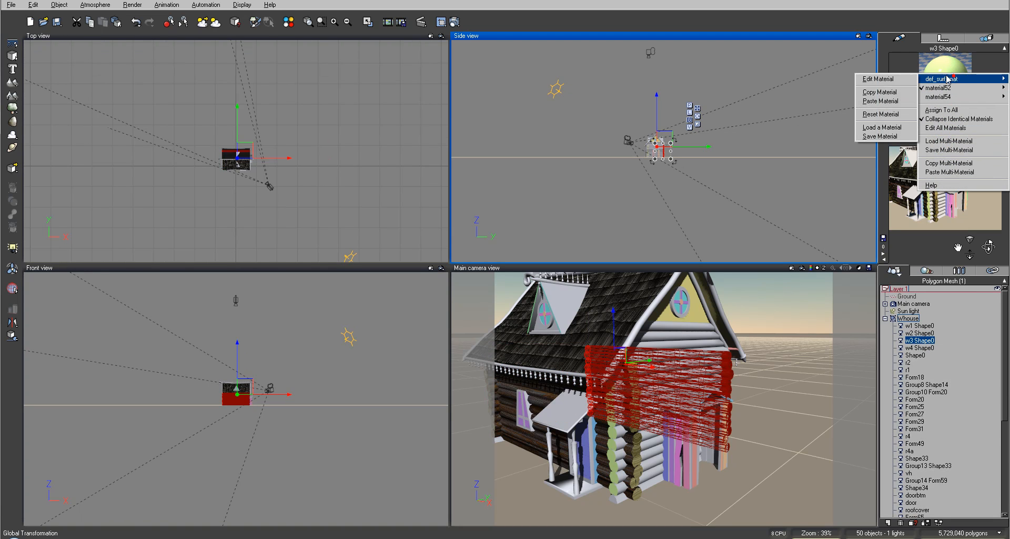
left_click(947, 79)
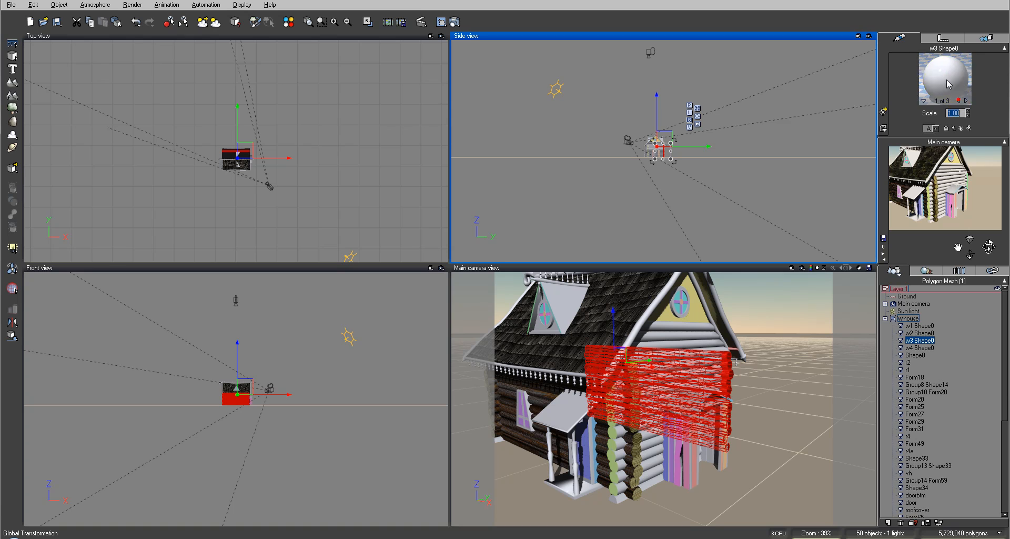
left_click(948, 85)
left_click(951, 162)
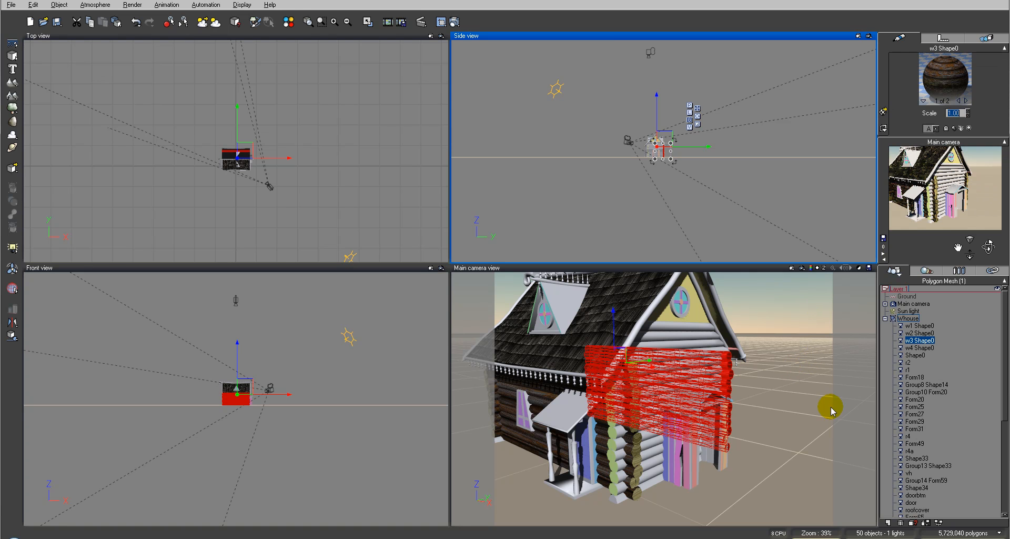
left_click(966, 101)
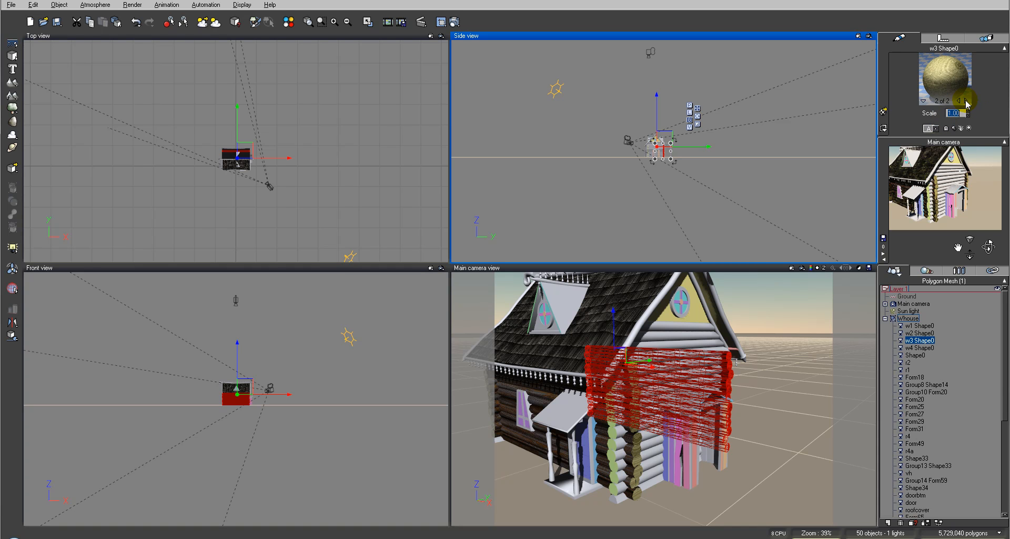
left_click(965, 100)
Paste the multi-material onto the w4 Shape0 wall, check its materials and render the main camera view
left_click(922, 348)
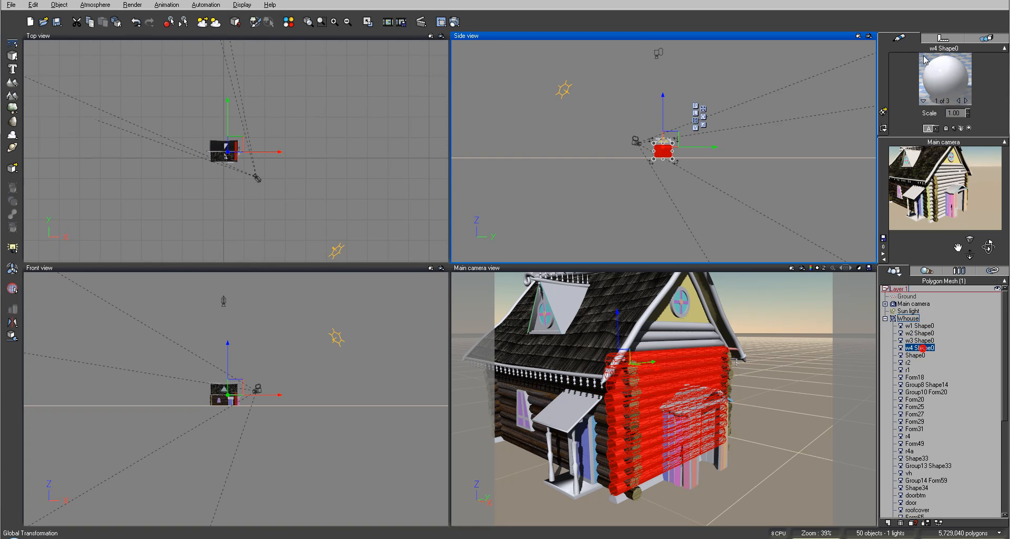
right_click(921, 73)
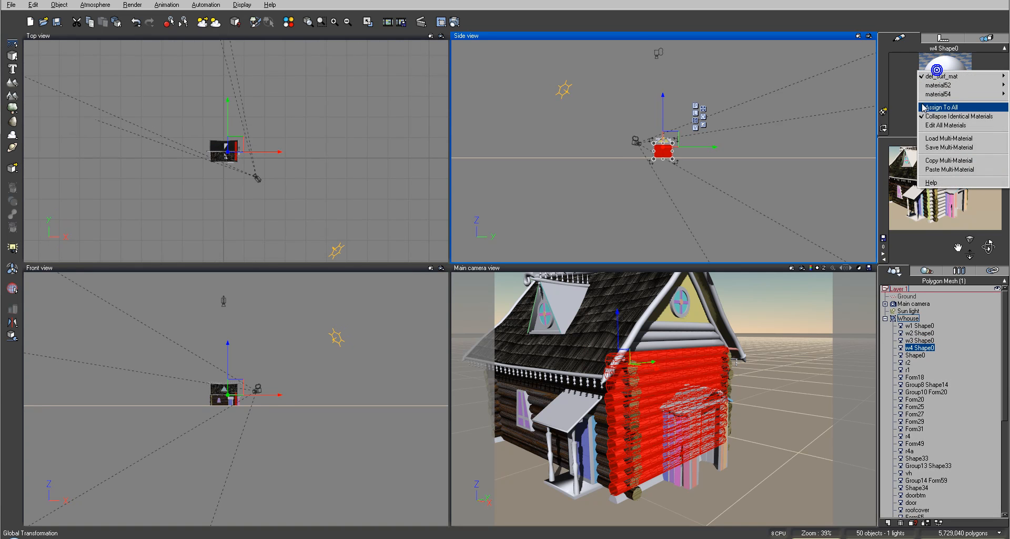
left_click(944, 170)
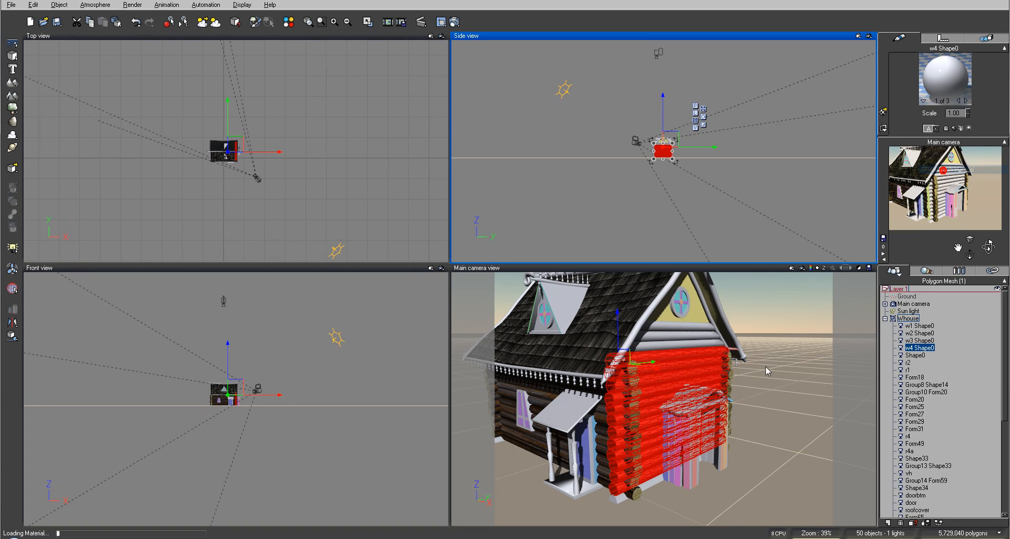
left_click(965, 100)
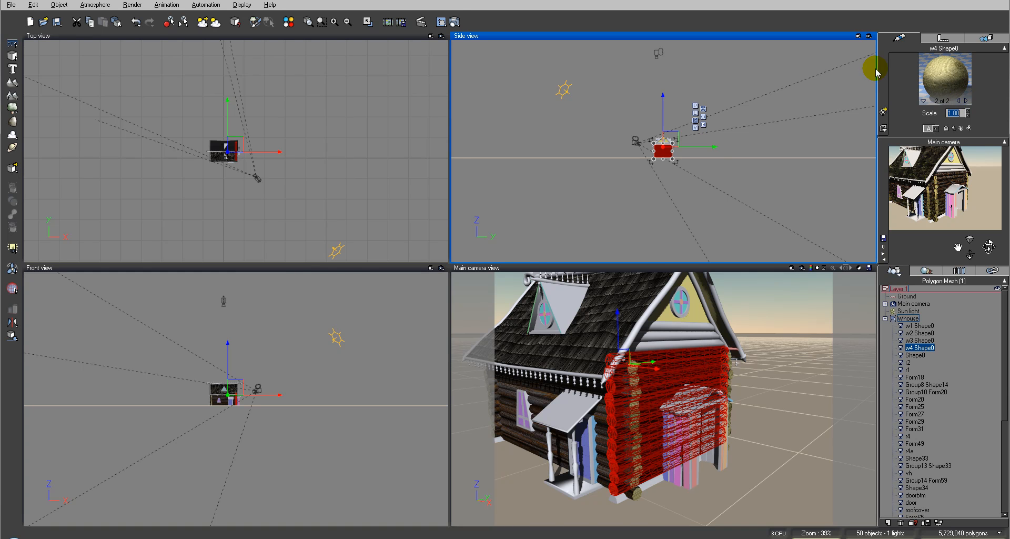
left_click(459, 20)
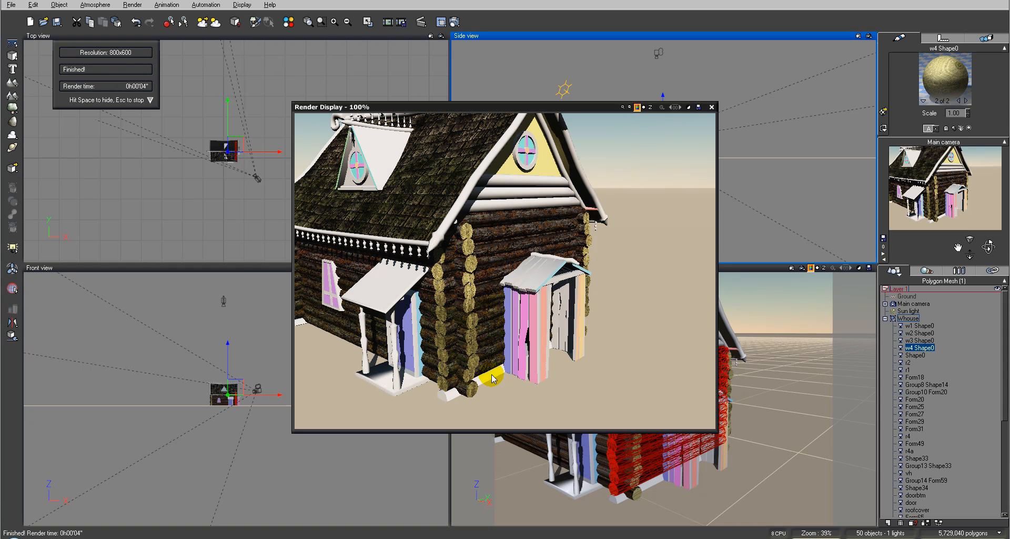
left_click(711, 107)
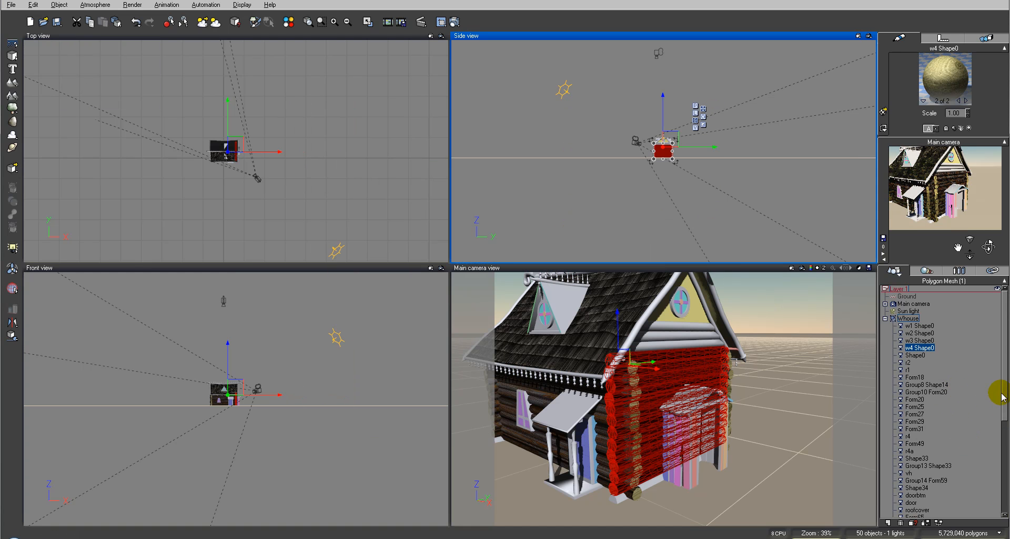
Ungroup the Whouse group into separate objects and clear the selection
scroll(1001, 397, "down", 1)
left_click_drag(1003, 477, 993, 395)
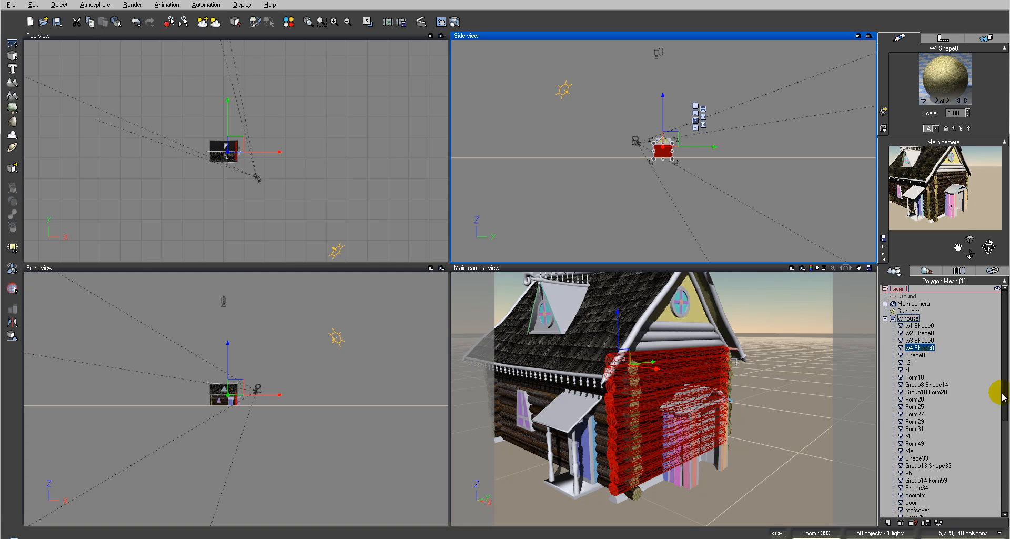
left_click(907, 318)
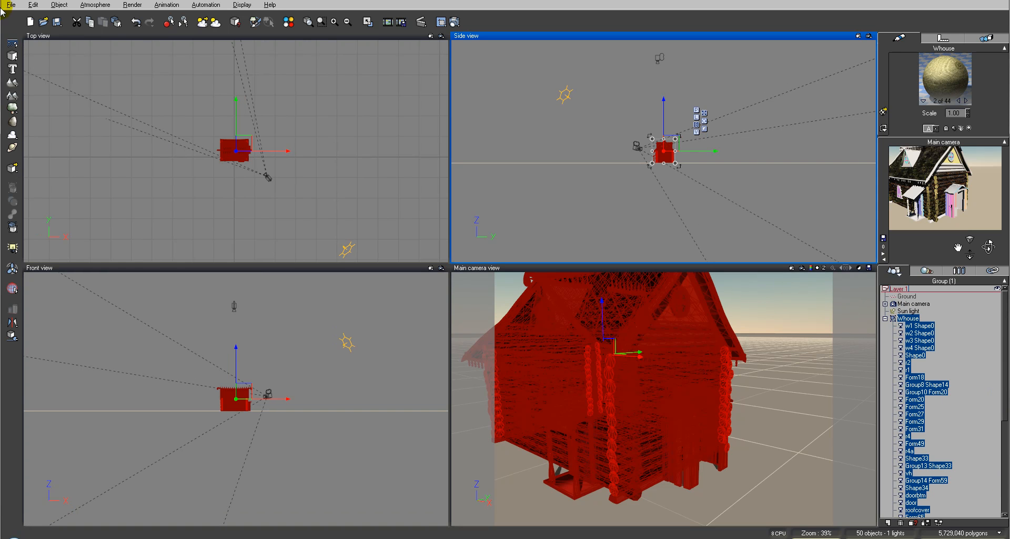
left_click(778, 158)
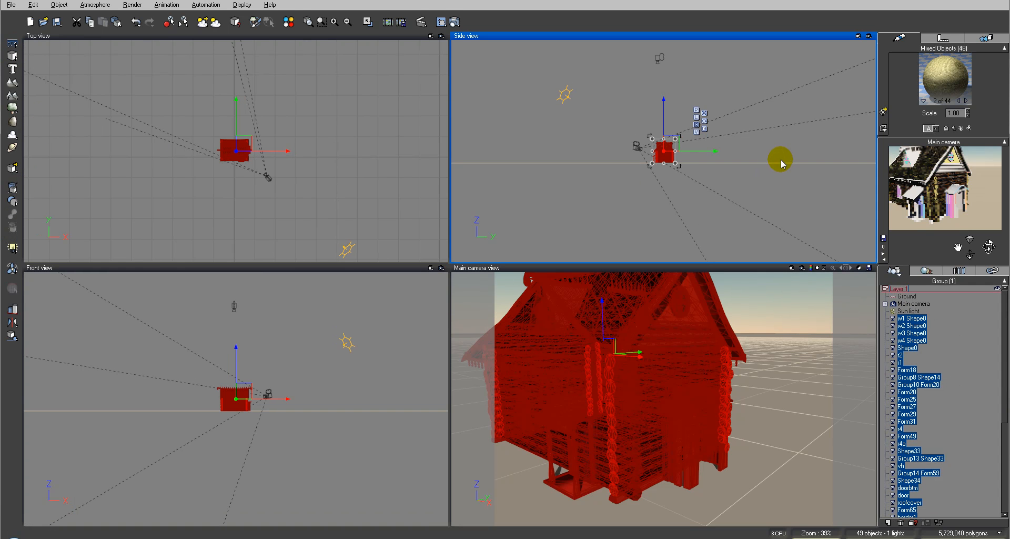
Paste the multi-material onto Shape33, the base beams under the walls, and render the main camera view
scroll(725, 186, "up", 5)
scroll(726, 186, "up", 2)
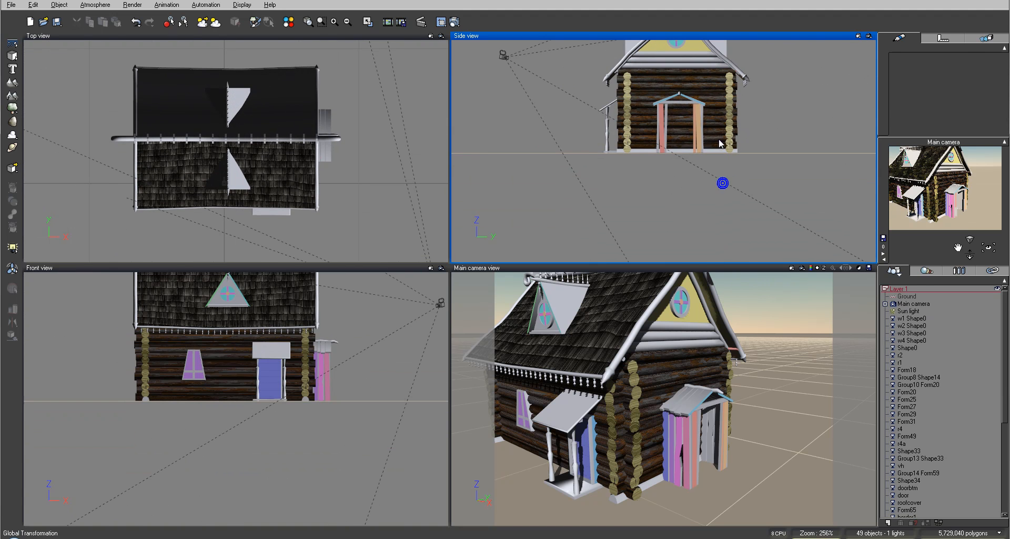
left_click(718, 151)
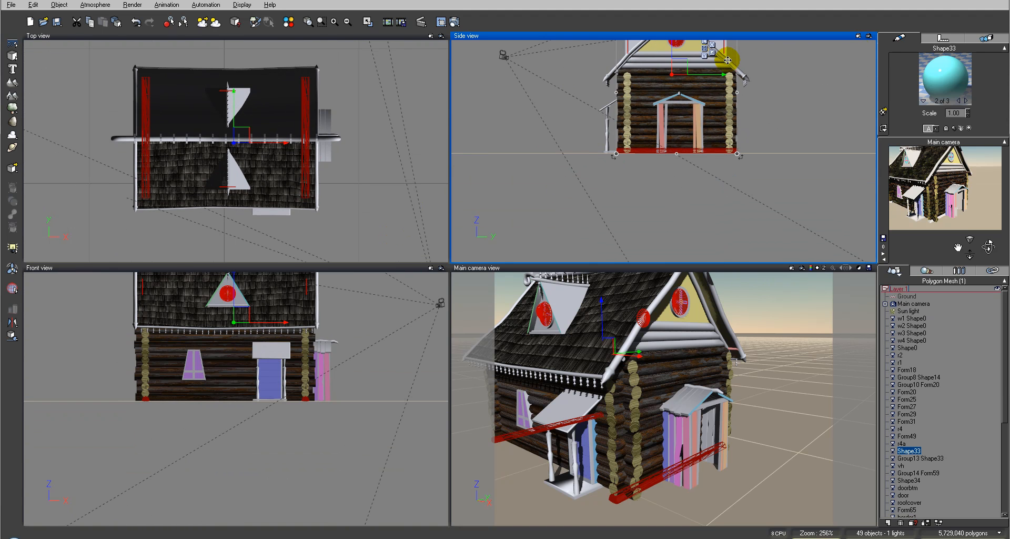
left_click(922, 100)
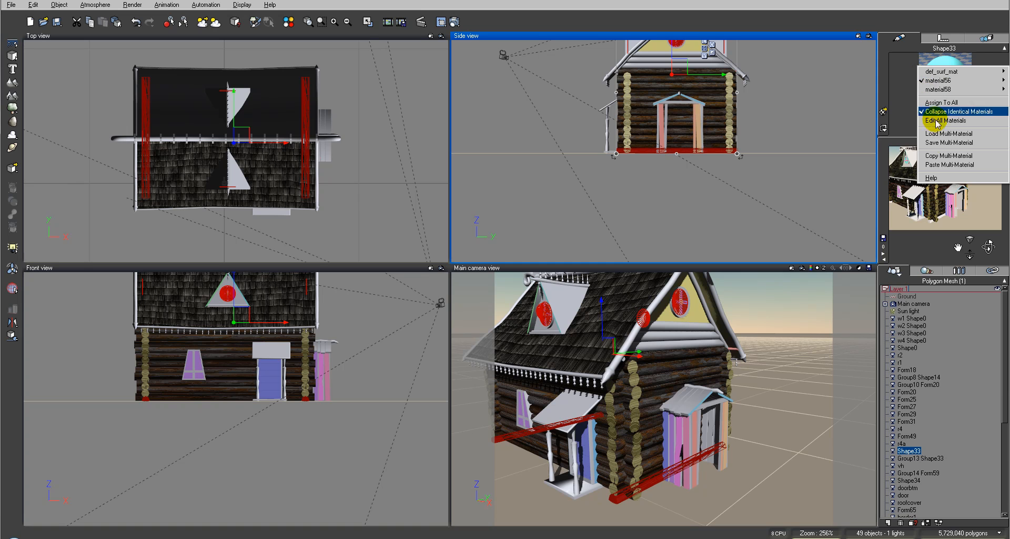
left_click(942, 166)
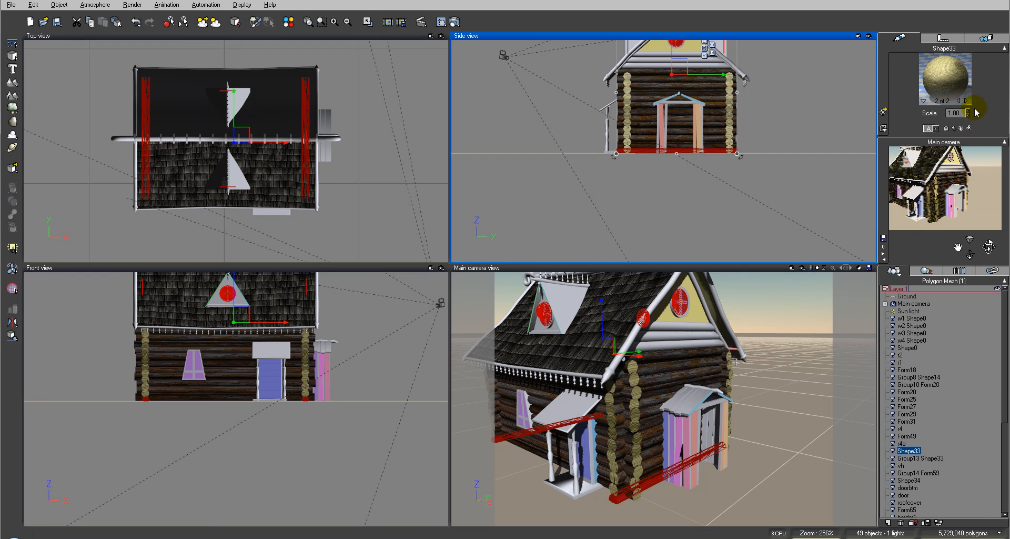
left_click(454, 23)
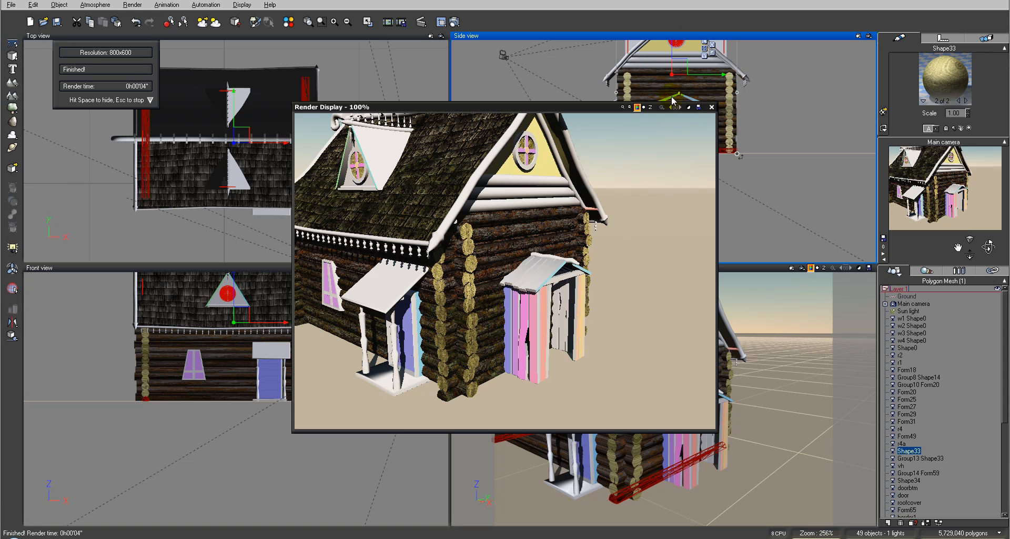
left_click(711, 107)
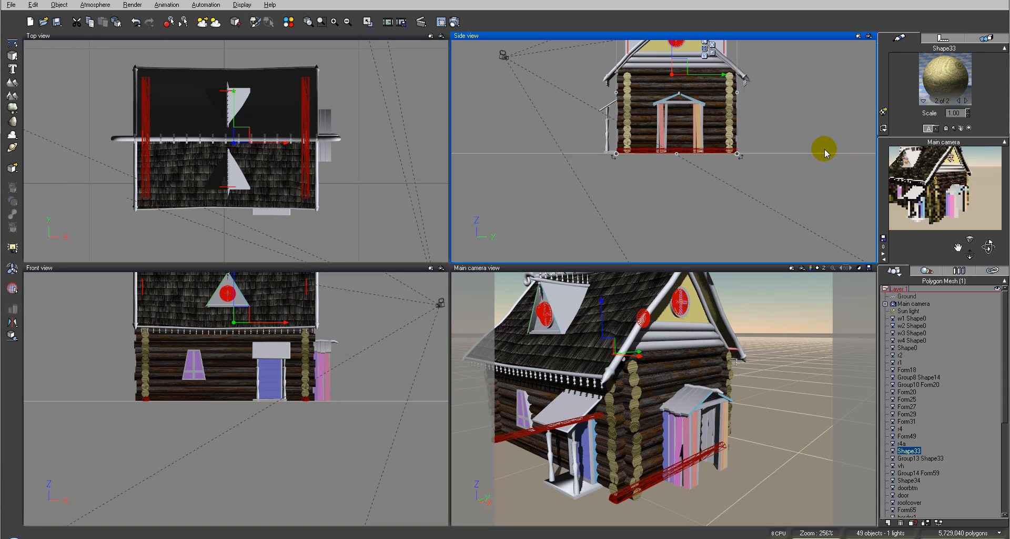
Copy the moss-layered log material from the w1 Shape0 wall
left_click(772, 63)
left_click(656, 61)
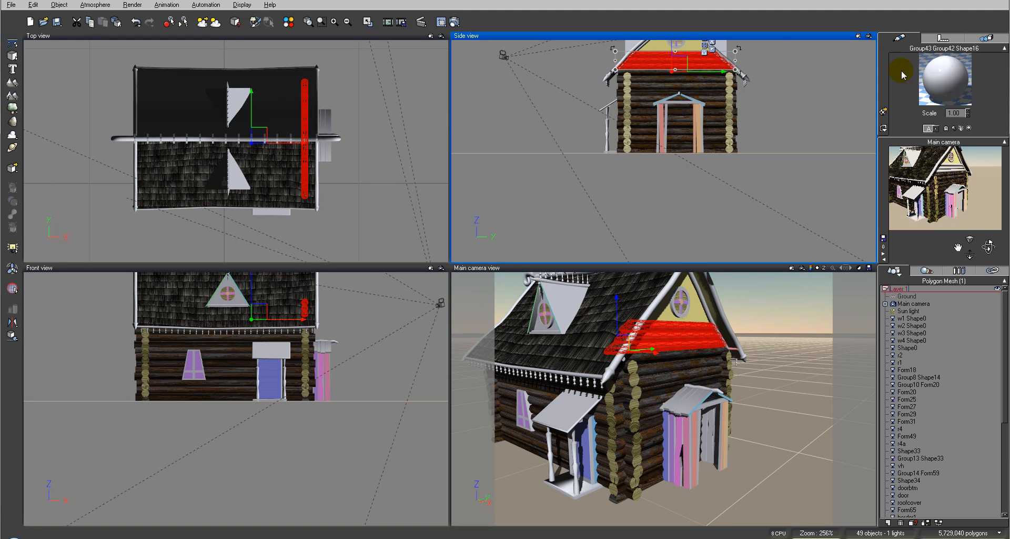
right_click(940, 77)
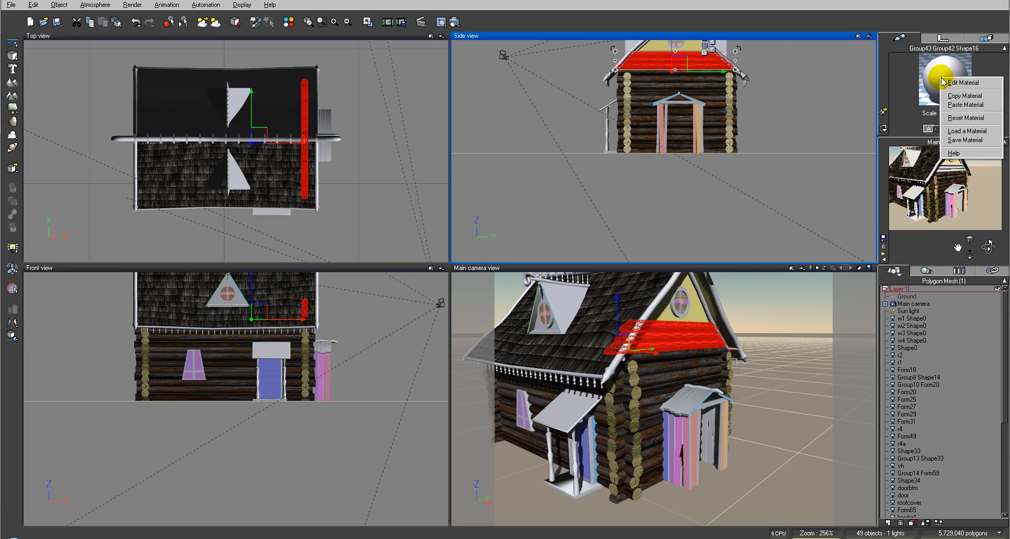
left_click(912, 318)
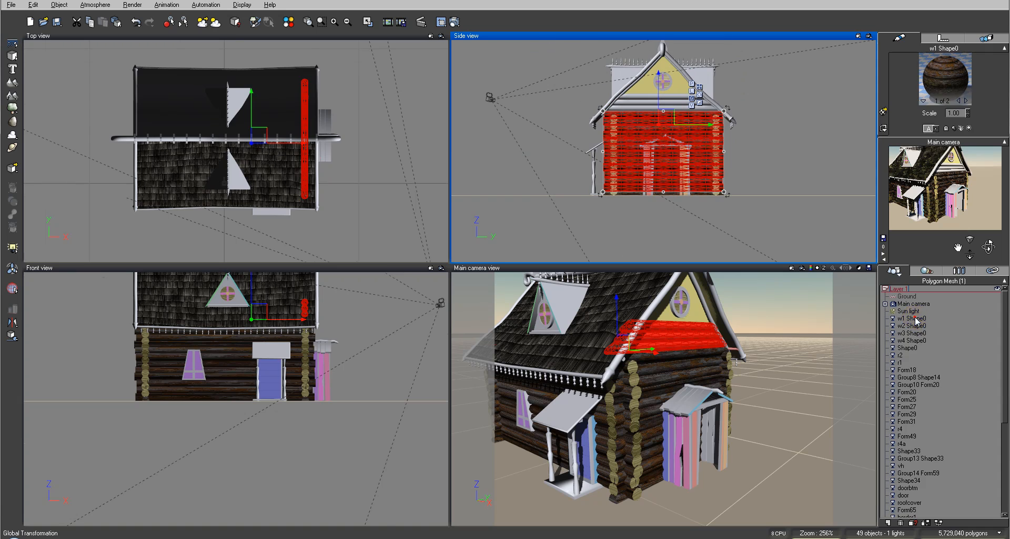
right_click(950, 51)
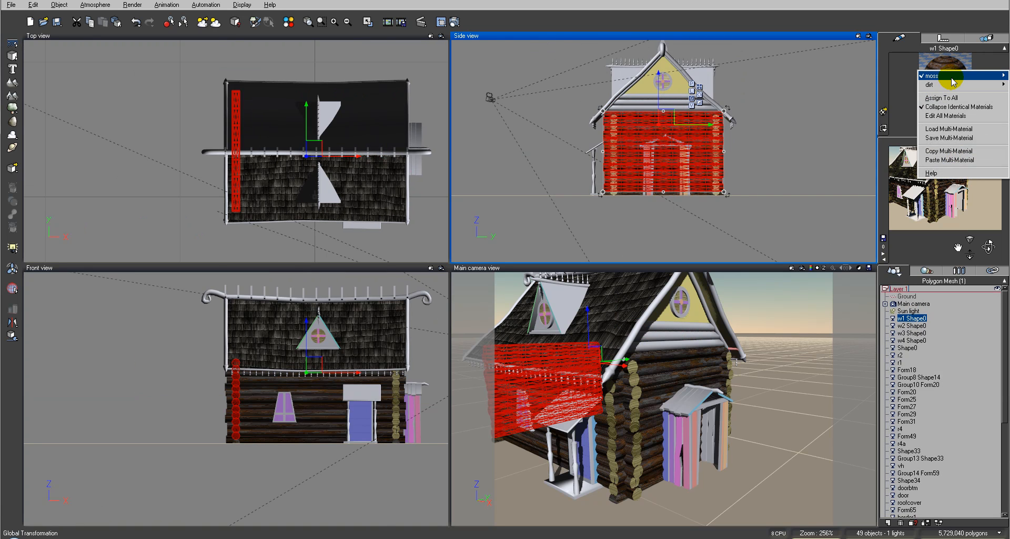
mouse_move(953, 79)
left_click(879, 89)
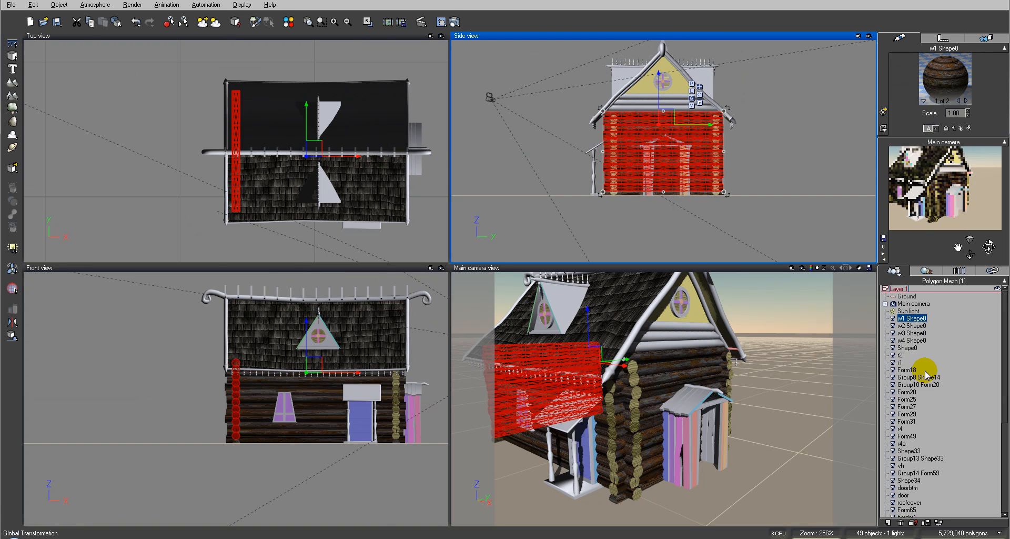
Paste the copied log material onto Group43 Group42 Shape16, the gable logs above the wall with the pink door
left_click(818, 115)
left_click(695, 98)
right_click(943, 78)
left_click(969, 106)
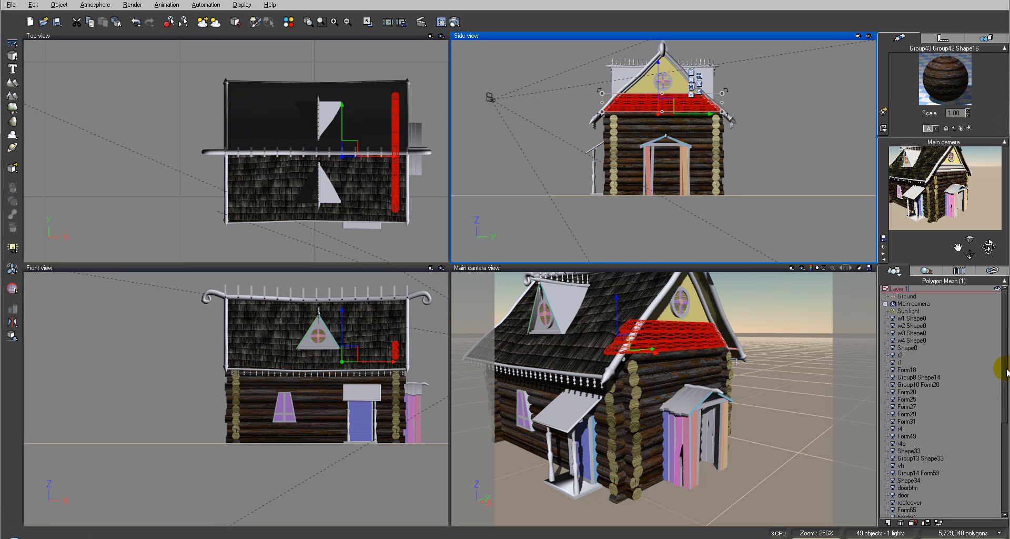
Paste the log material onto Group43 Group11 Shape16, the gable logs on the opposite end, and render the main camera view
scroll(999, 363, "down", 3)
left_click_drag(1005, 363, 1009, 451)
left_click(931, 480)
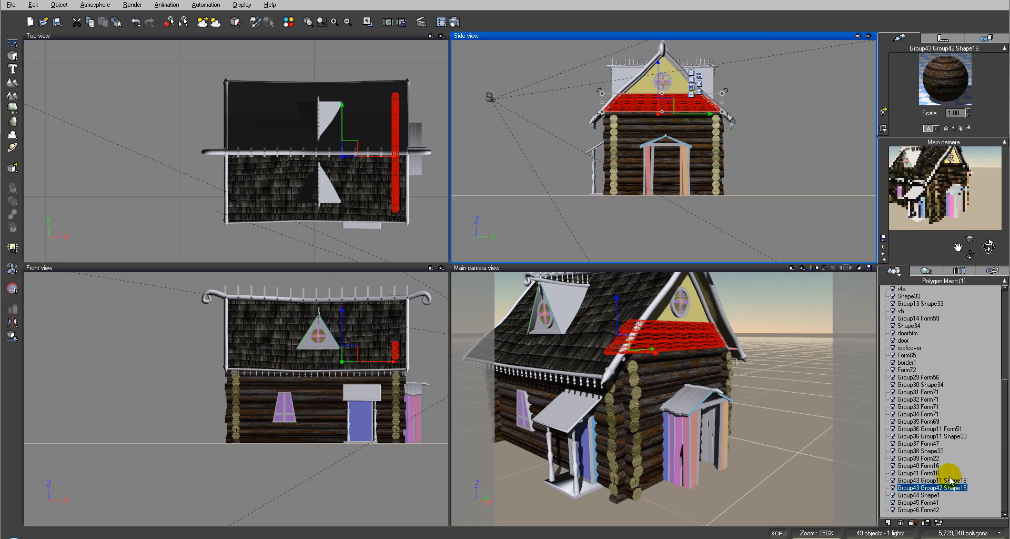
right_click(936, 77)
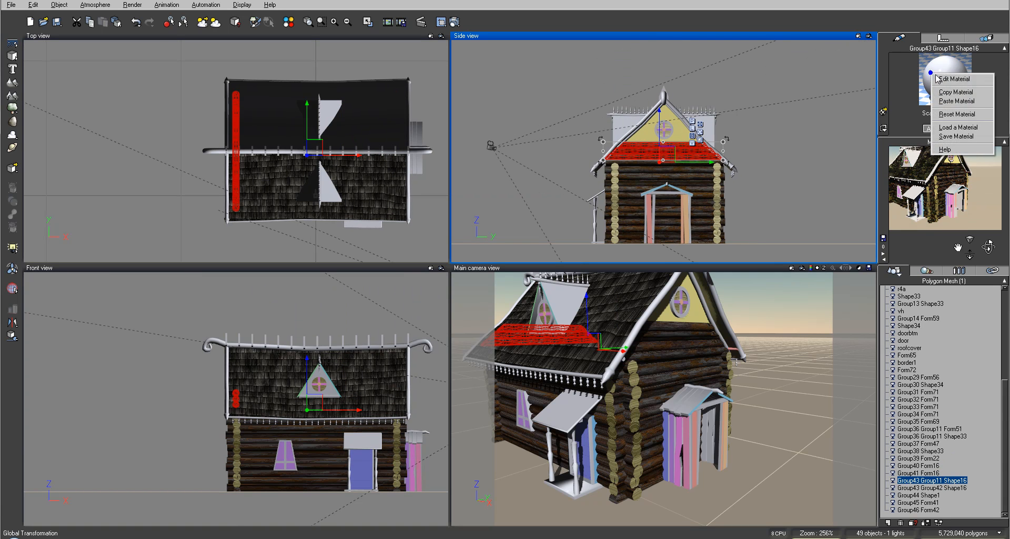
left_click(956, 101)
left_click(453, 22)
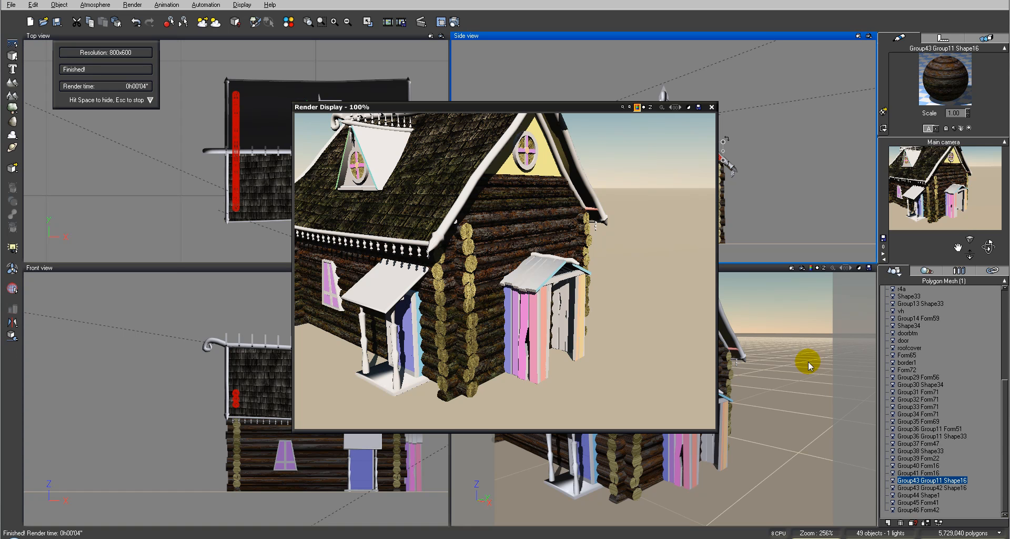
left_click(711, 107)
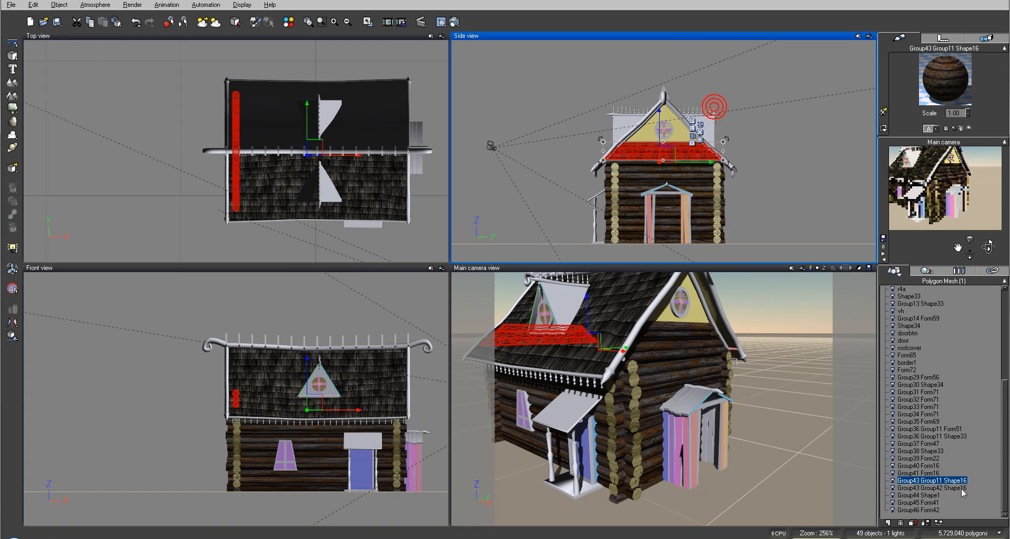
Group both Group43 gable log objects with the four walls w1, w2, w3 and w4 Shape0
left_click(961, 488, "ctrl")
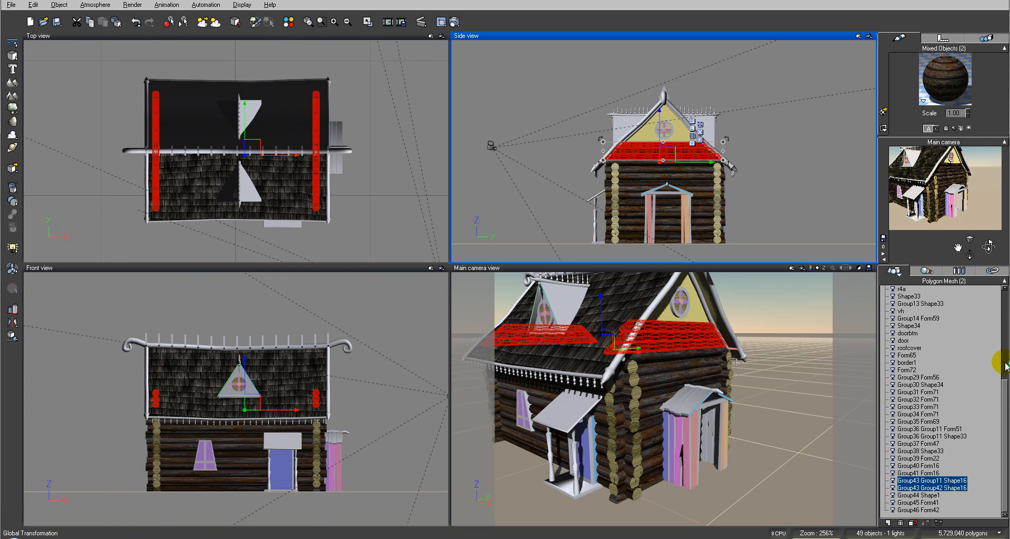
left_click(1007, 393)
left_click(1006, 394)
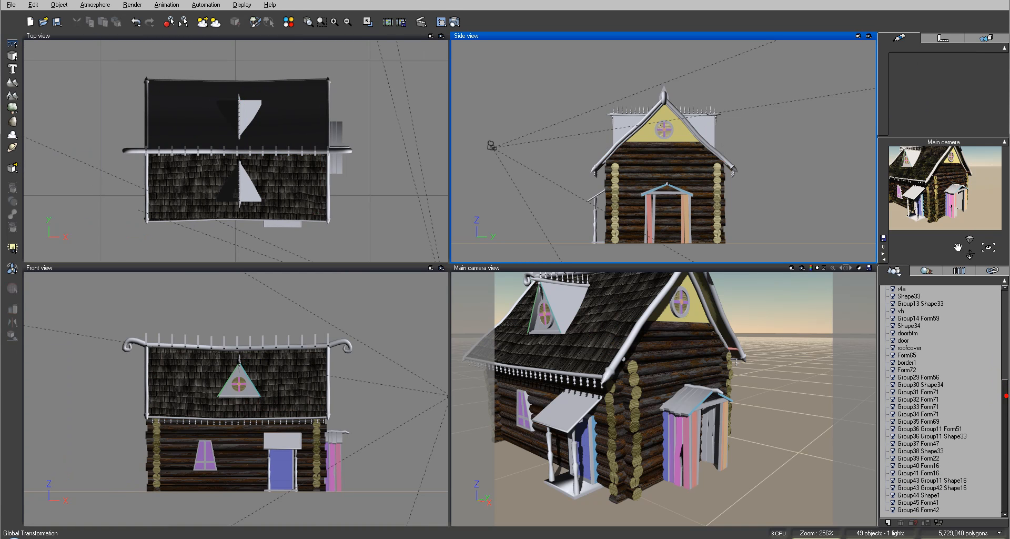
left_click(946, 480)
left_click(961, 488, "ctrl")
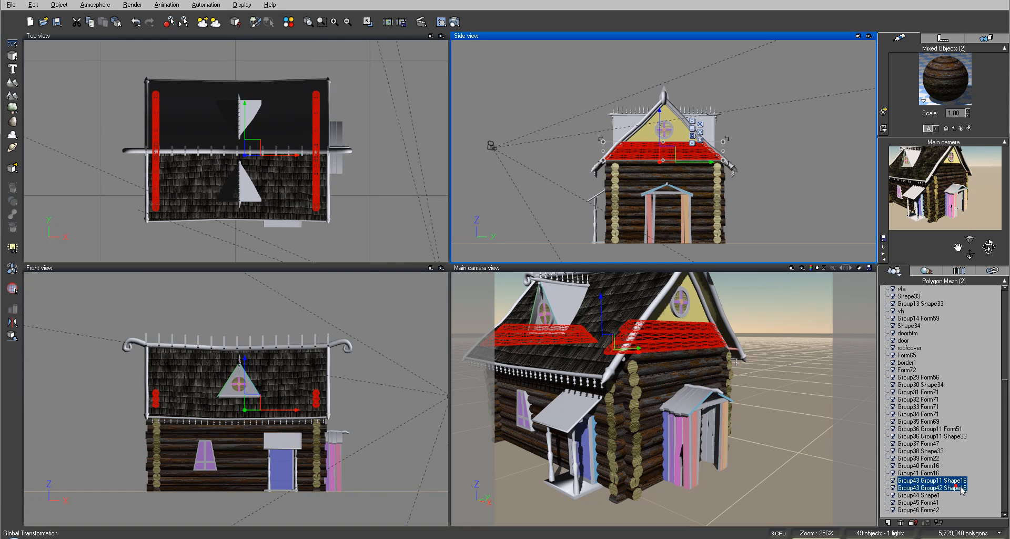
left_click_drag(998, 428, 994, 338)
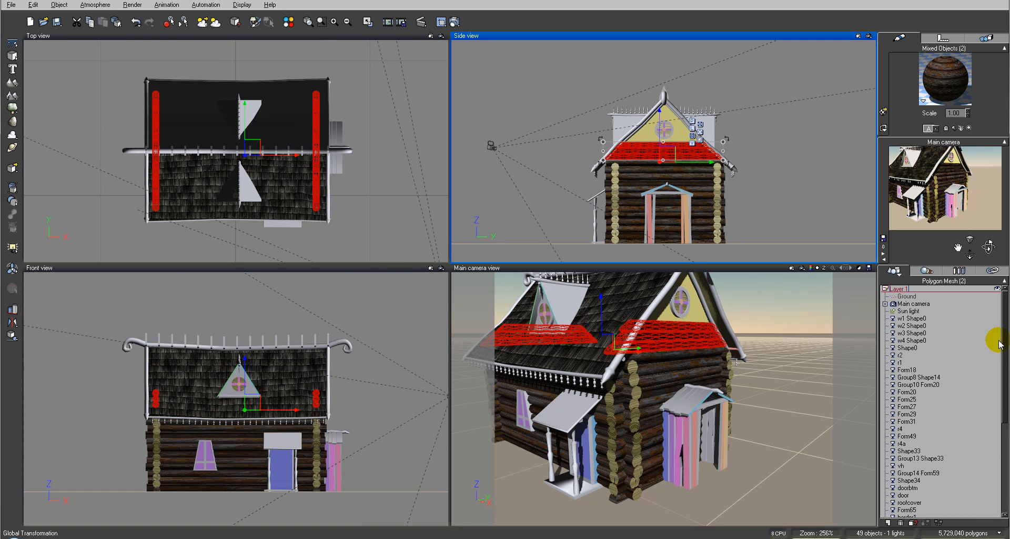
left_click(915, 318, "ctrl")
left_click(915, 326, "ctrl")
left_click(915, 333, "ctrl")
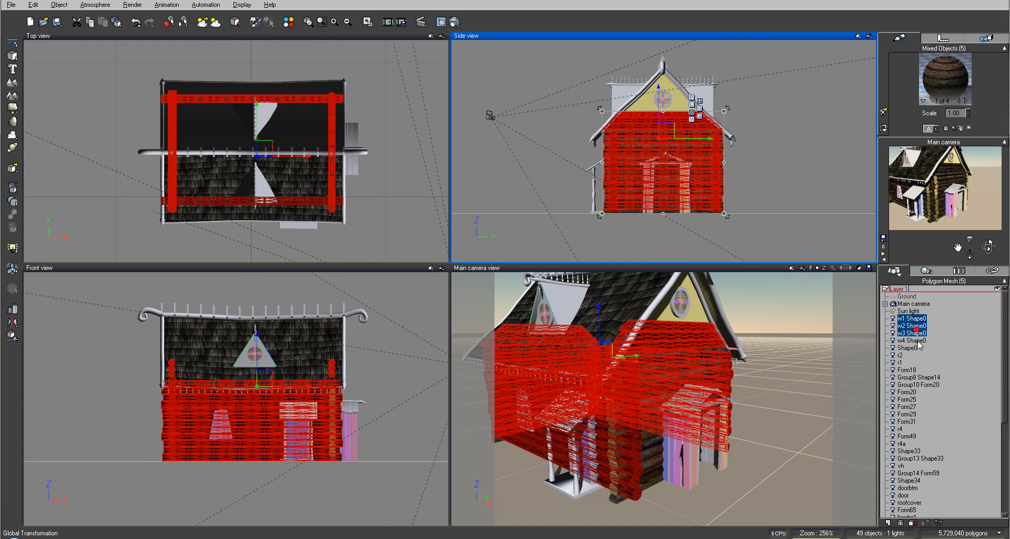
left_click(916, 340, "ctrl")
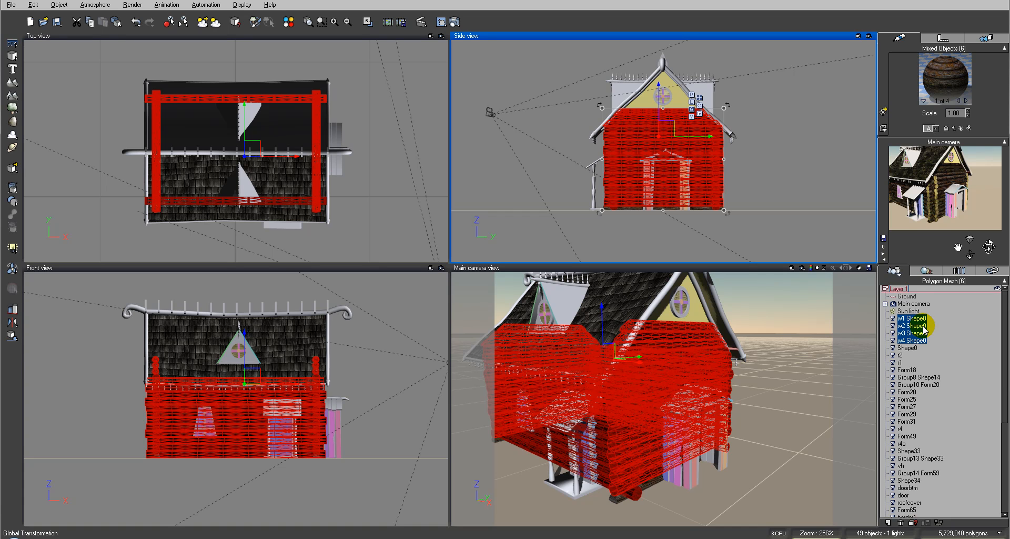
key("ctrl+g")
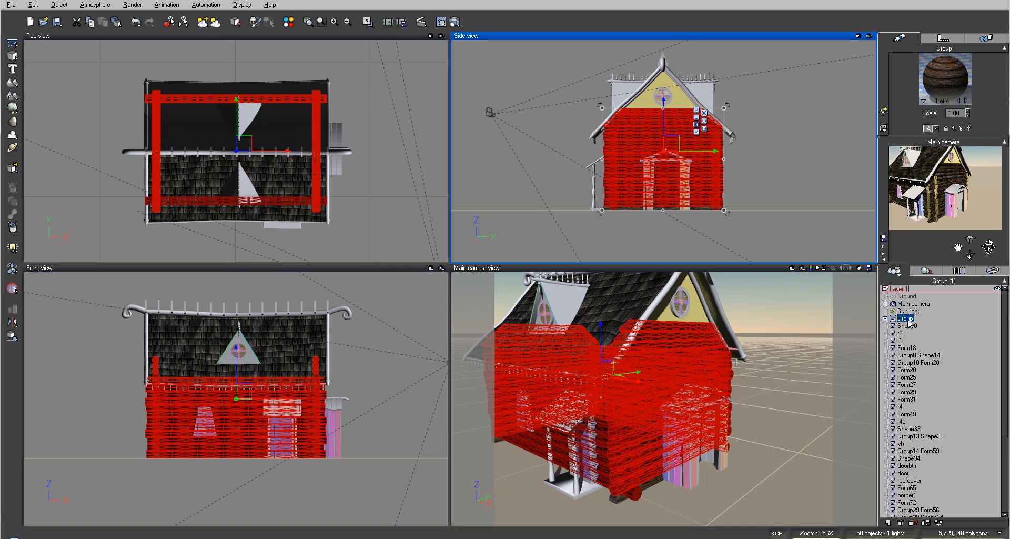
Bake the new group of walls and gable logs to polygons
right_click(909, 322)
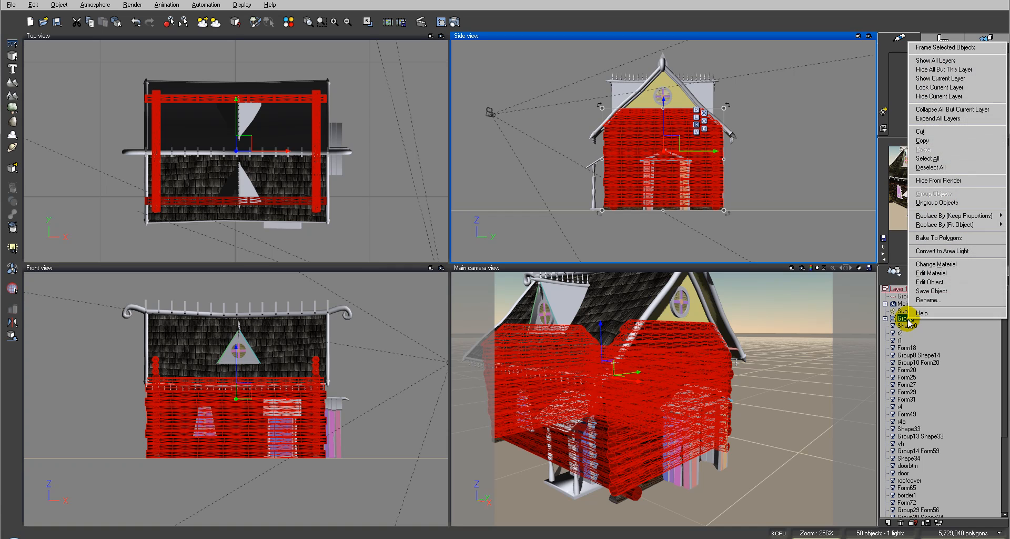
left_click(958, 241)
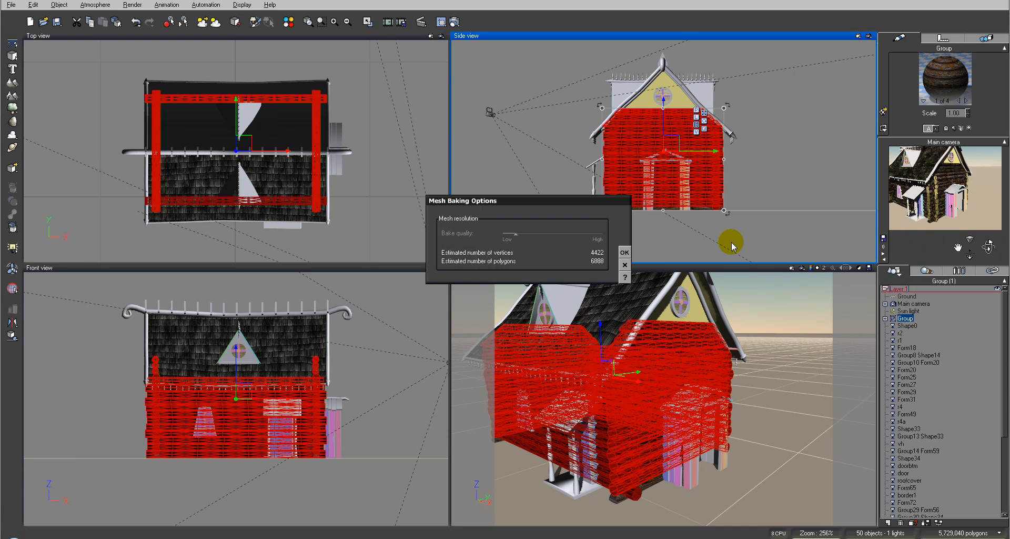
left_click(624, 252)
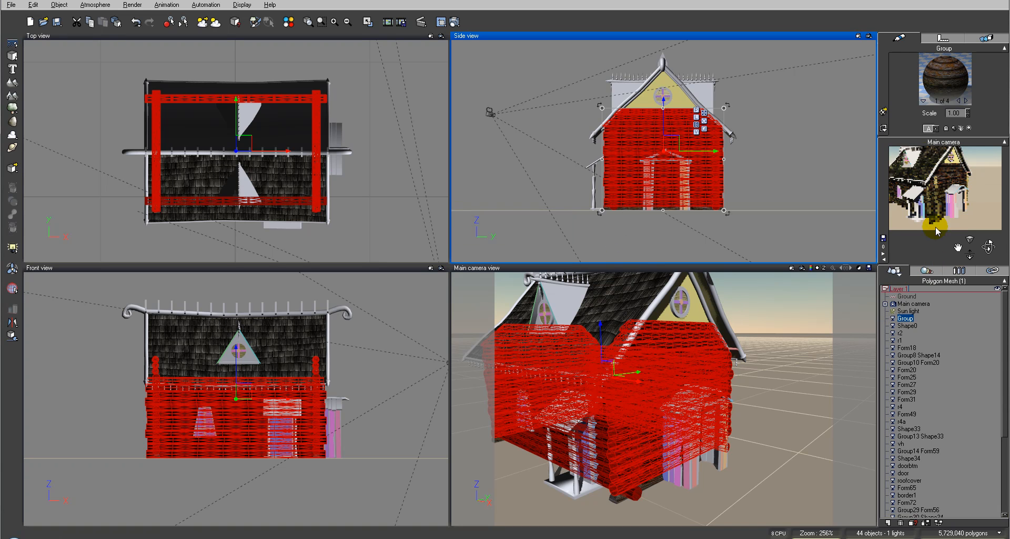
Rename the baked group as Wall and render the main camera view
left_click(897, 317)
left_click(899, 317)
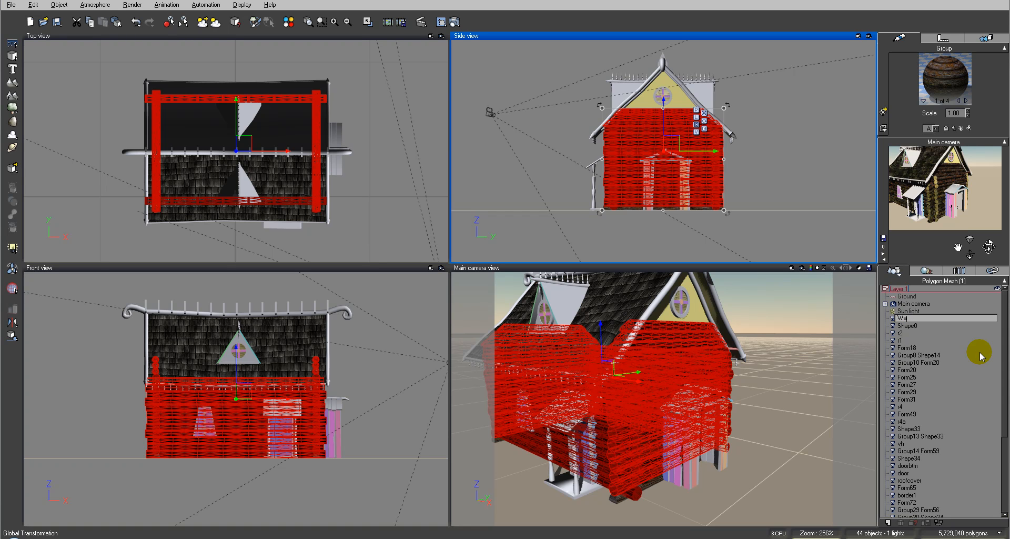
left_click(979, 355)
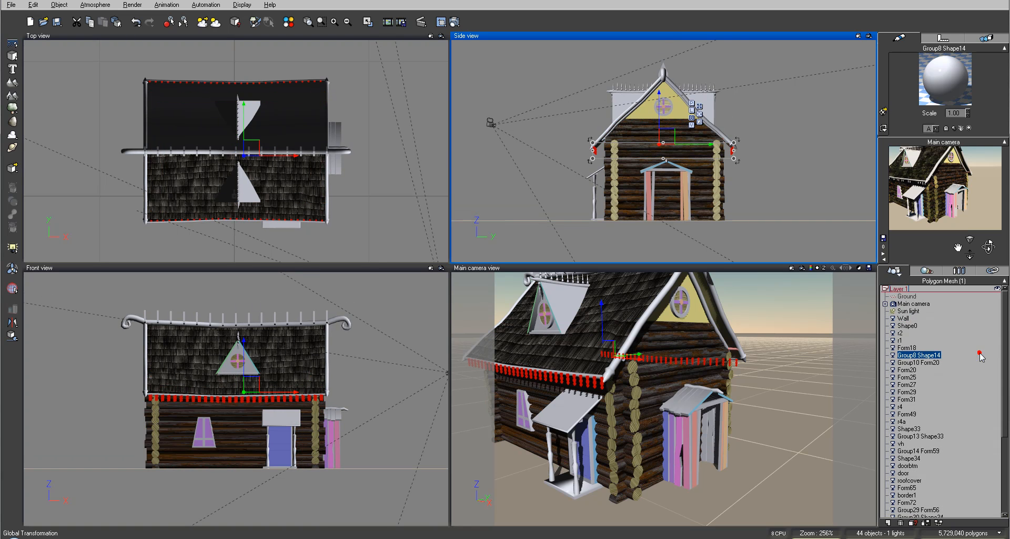
left_click(903, 318)
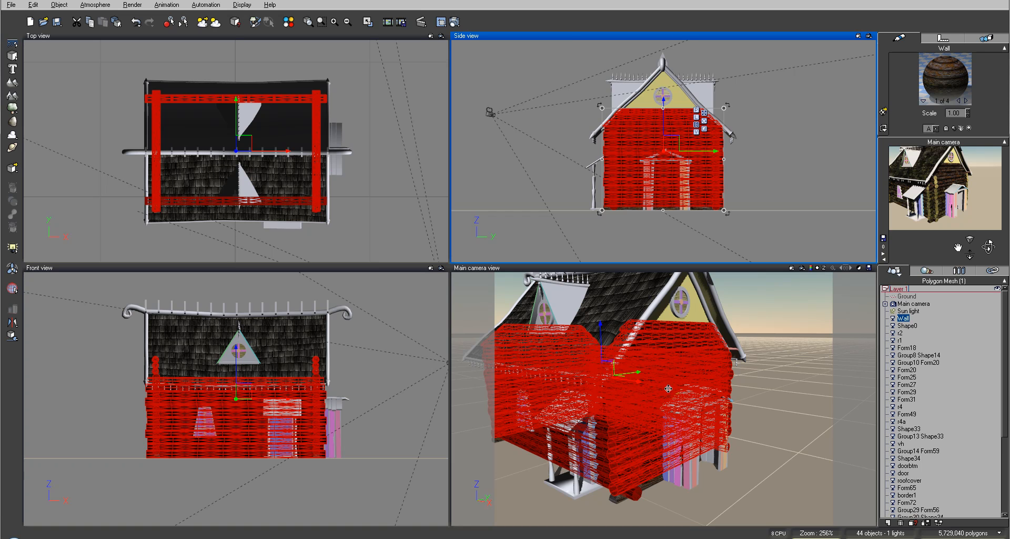
left_click(453, 22)
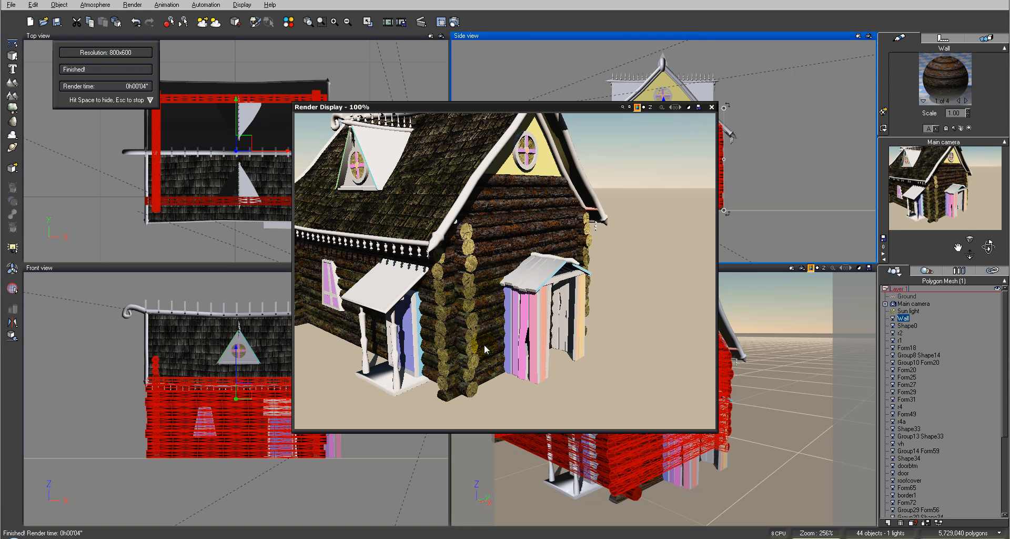
left_click(711, 107)
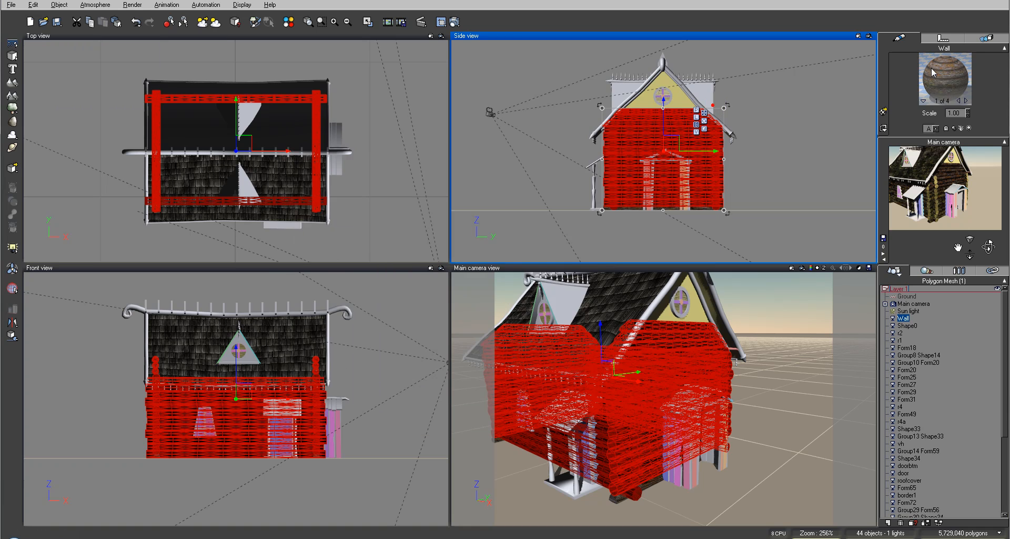
In the Wall object's wall material layer, set the constant texture coordinates node to X 0.2 and Y 0.6
double_click(944, 77)
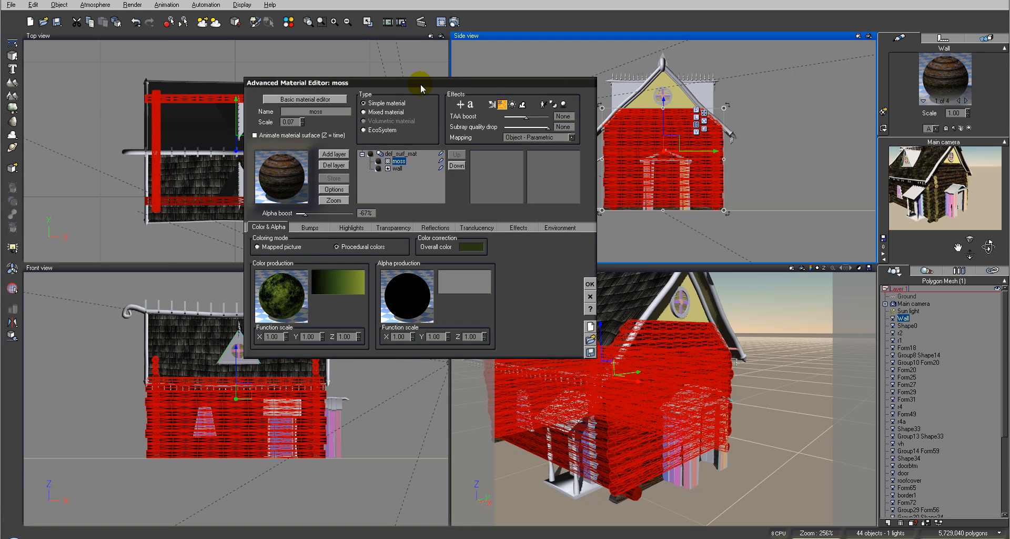
left_click_drag(421, 84, 545, 83)
left_click(526, 176)
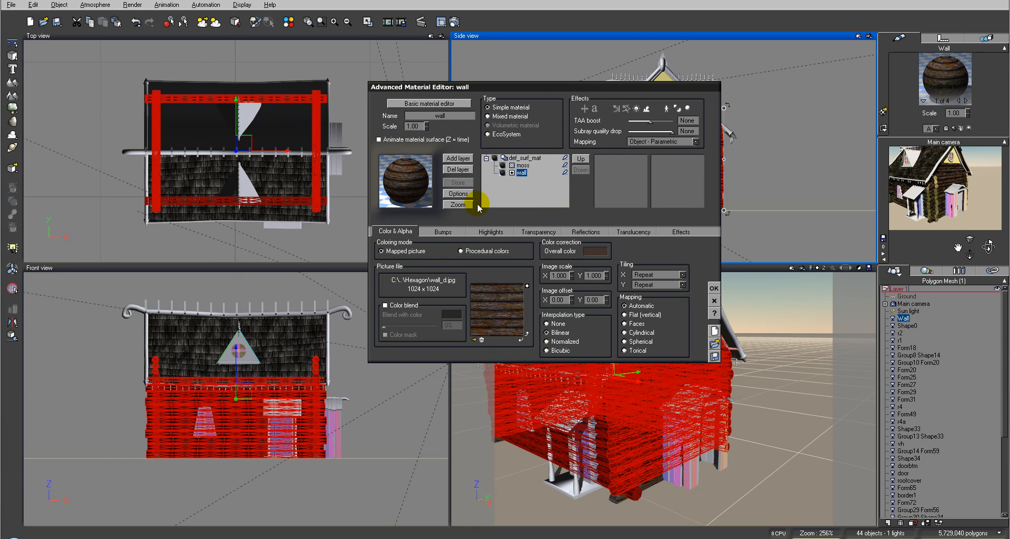
right_click(520, 306)
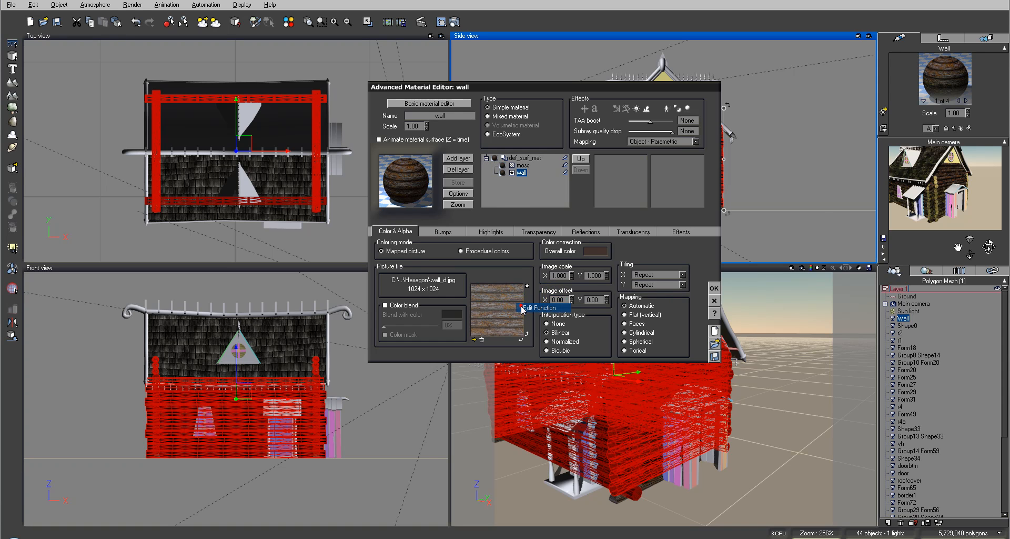
left_click(538, 308)
left_click(492, 189)
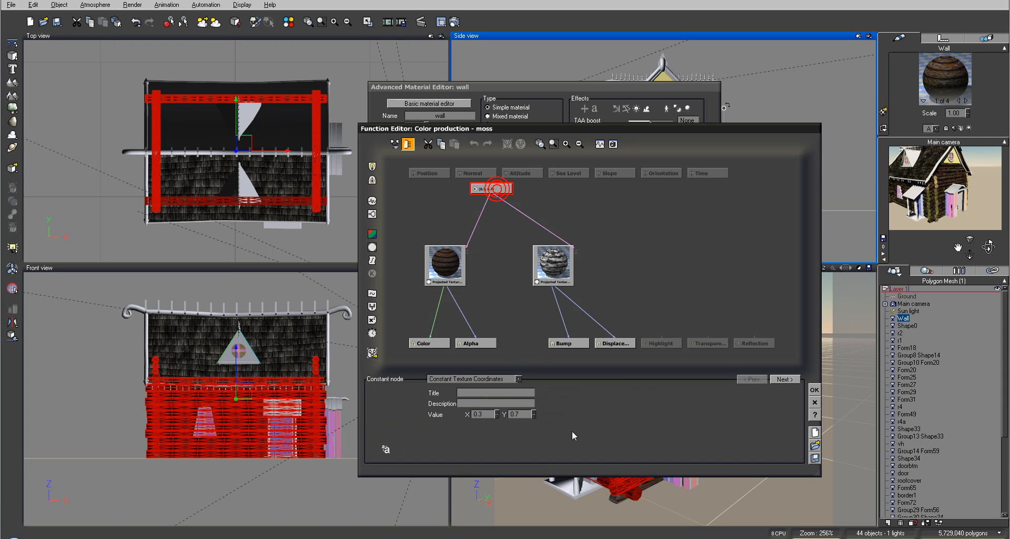
left_click(497, 416)
left_click(533, 416)
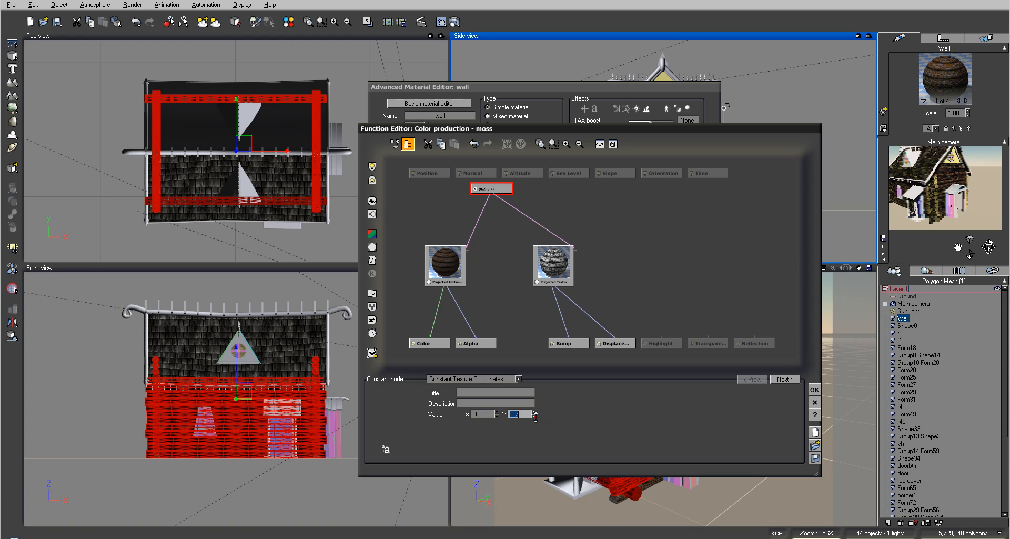
left_click(814, 390)
Set the moss layer's scale to 0.05, accept the material and render the main camera view
left_click(524, 165)
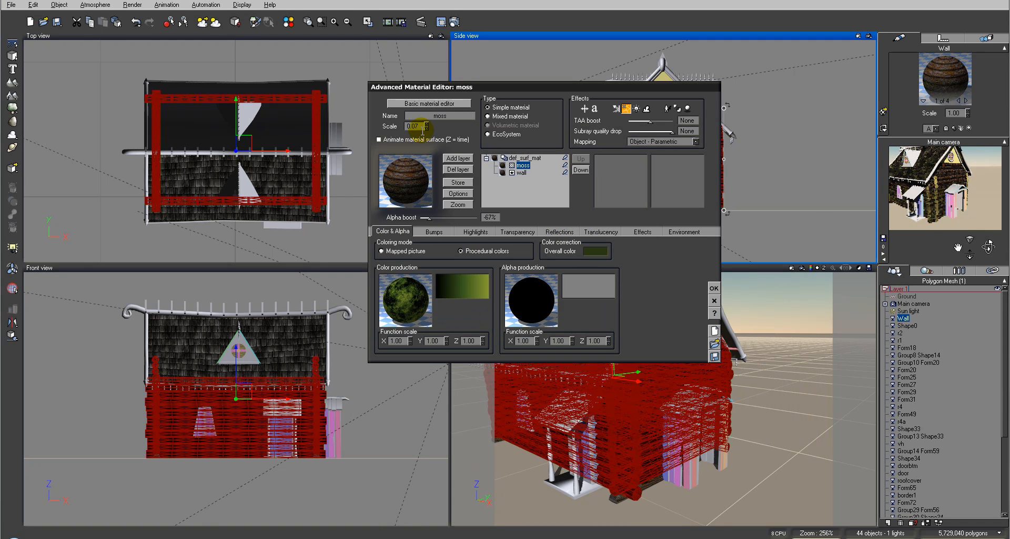
left_click(426, 128)
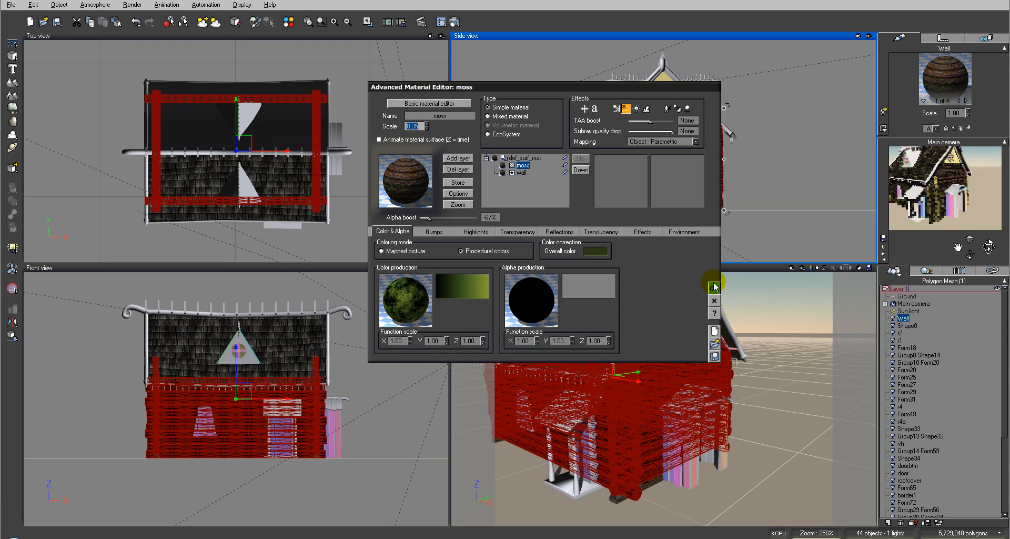
left_click(714, 287)
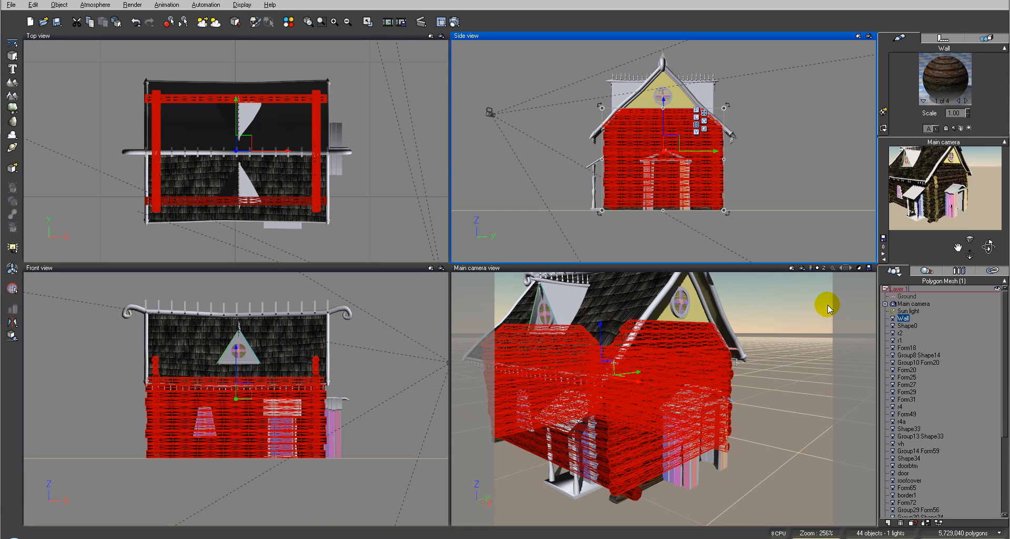
left_click(454, 22)
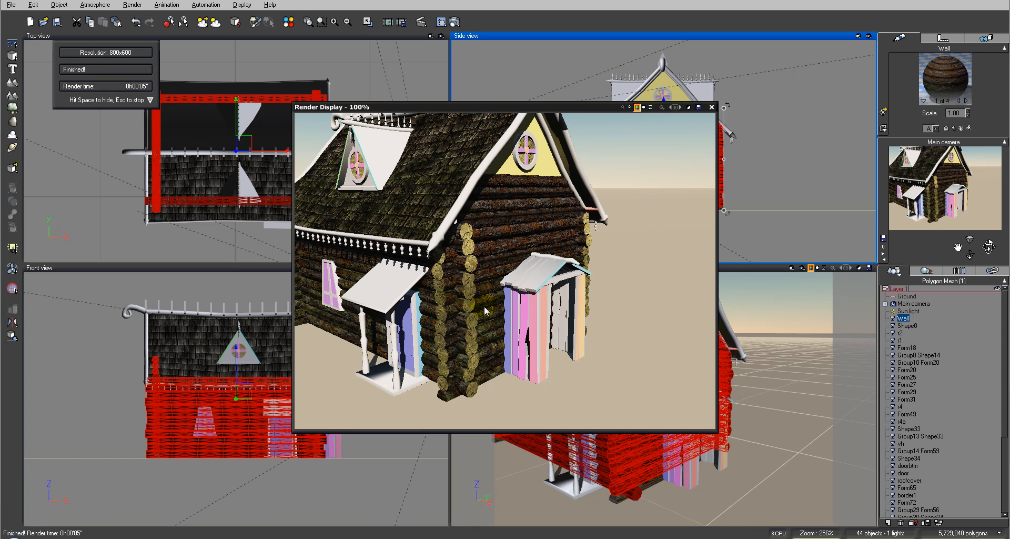
left_click(713, 107)
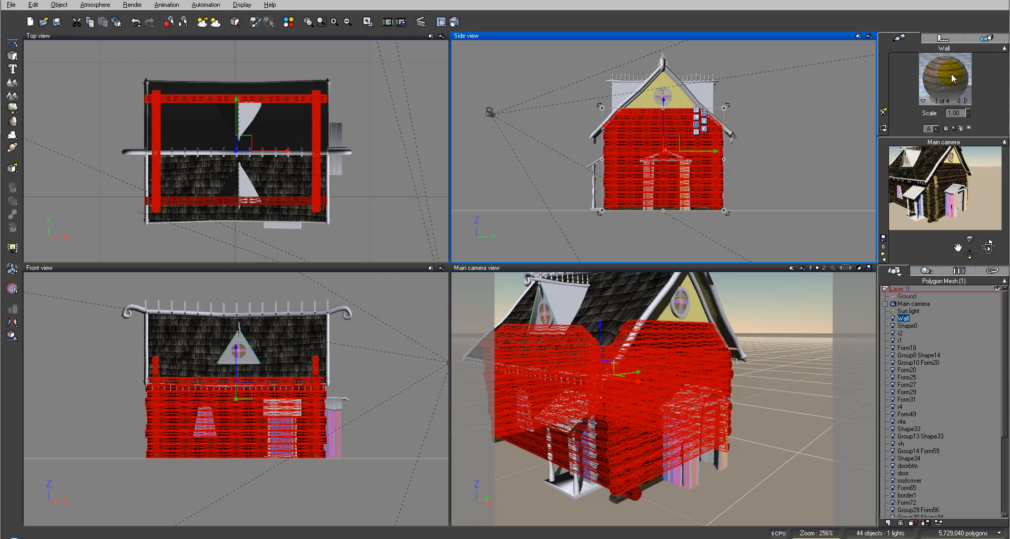
Add DirthLayer from the RussianModels_Aleks collection as a layer of Wall's first material and render the main camera view
double_click(953, 78)
double_click(536, 174)
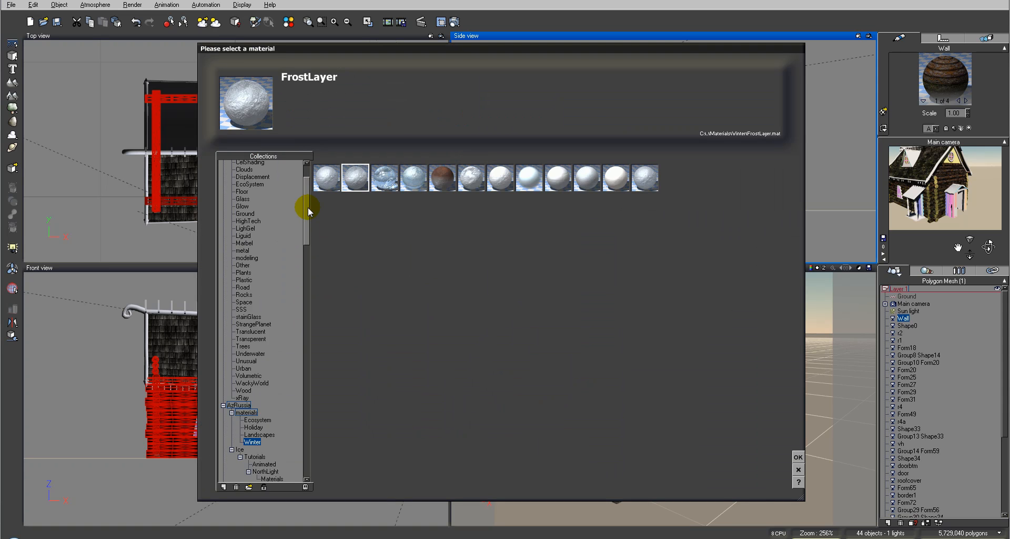
left_click_drag(308, 206, 320, 437)
left_click(266, 473)
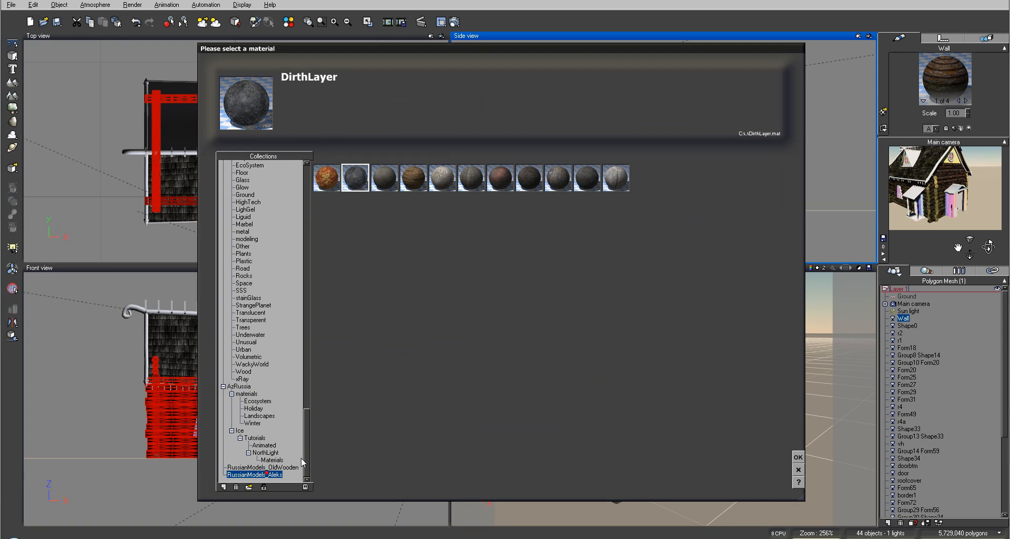
left_click(798, 456)
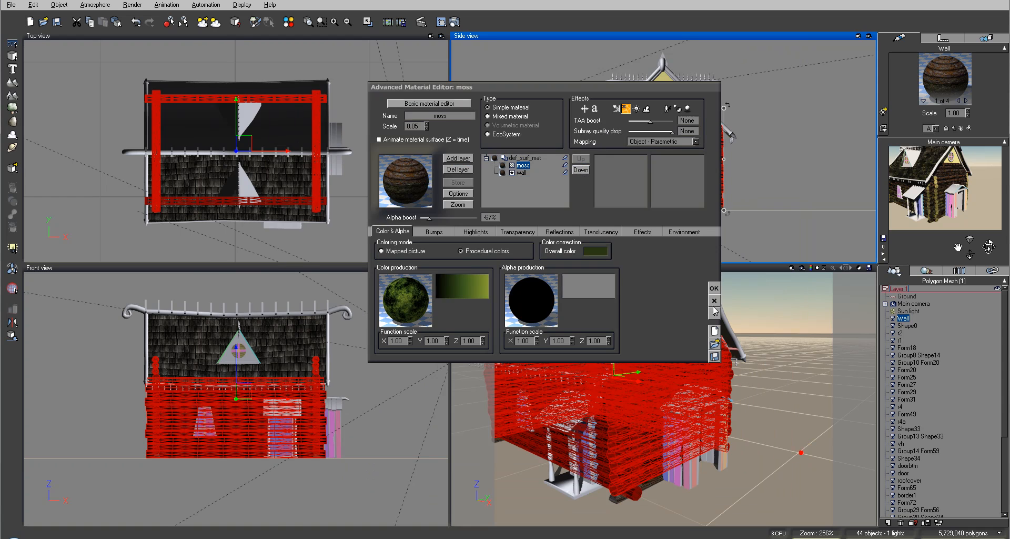
left_click(454, 23)
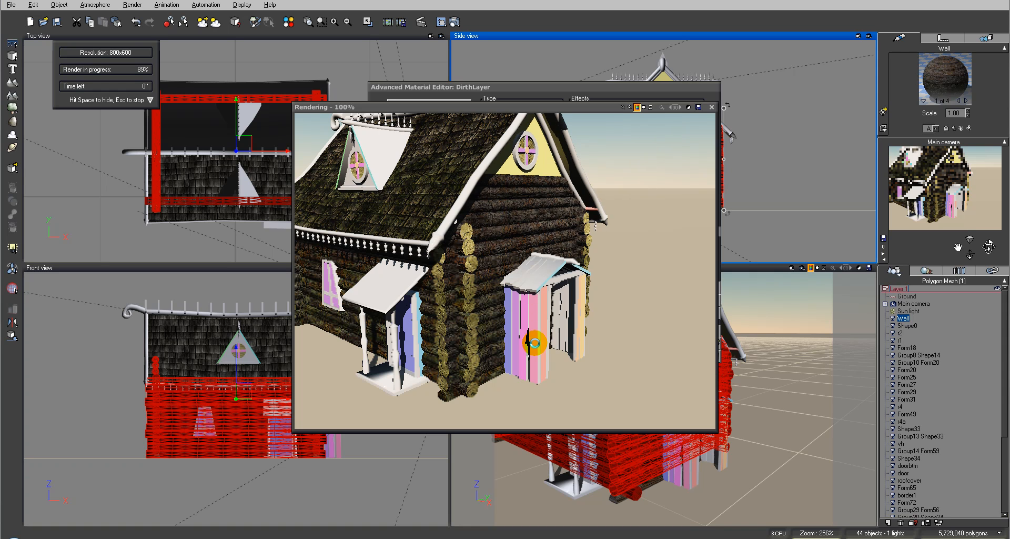
left_click(712, 107)
Add the DirthLayer material as a layer above dirt in Wall's second material
left_click(964, 101)
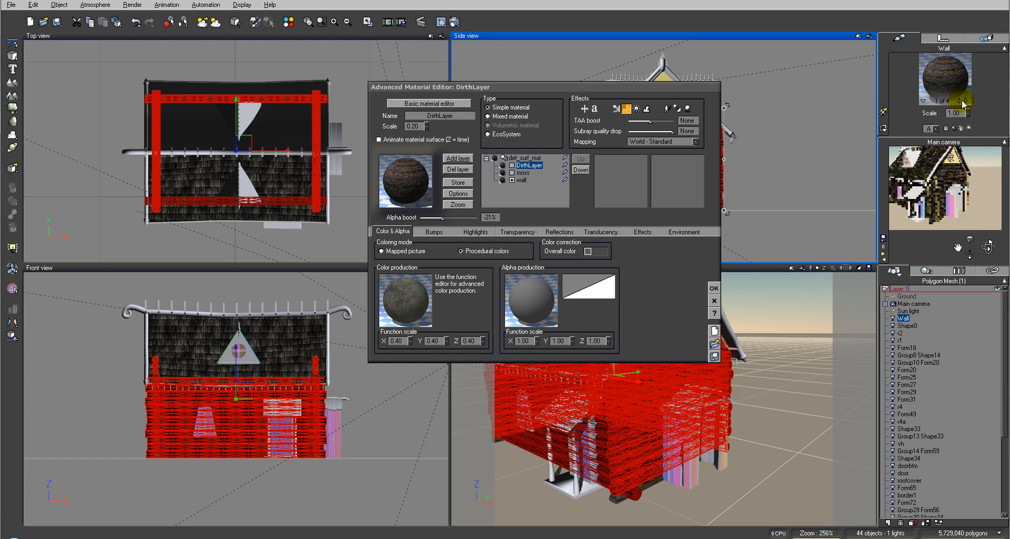
left_click(458, 158)
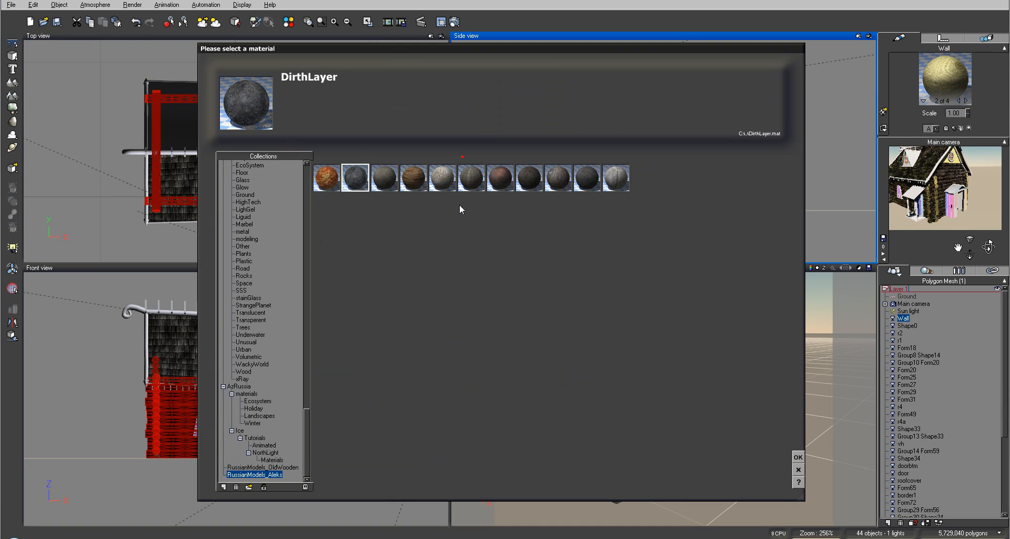
left_click(800, 457)
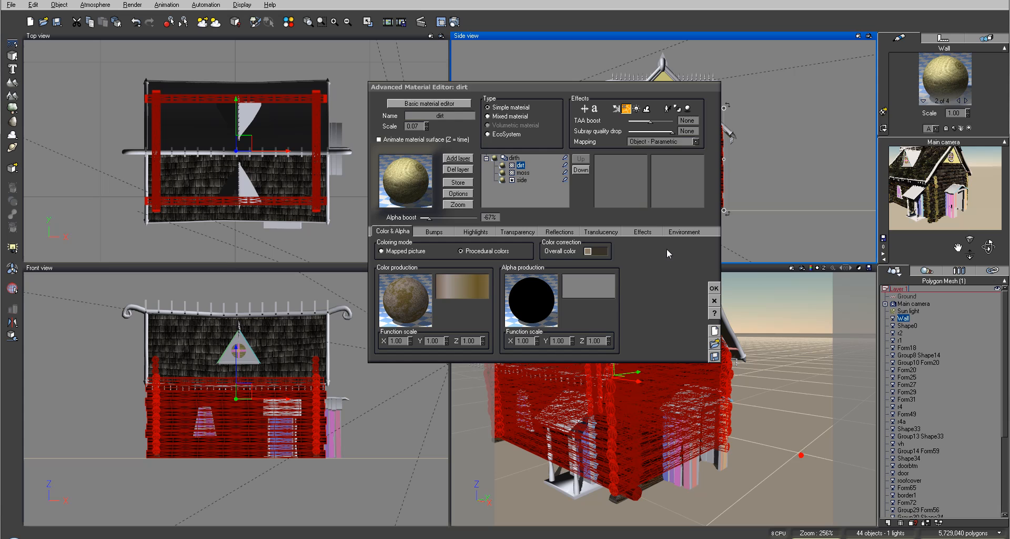
Add the DirthLayer material as a layer above dirt in Wall's fourth material
left_click(965, 101)
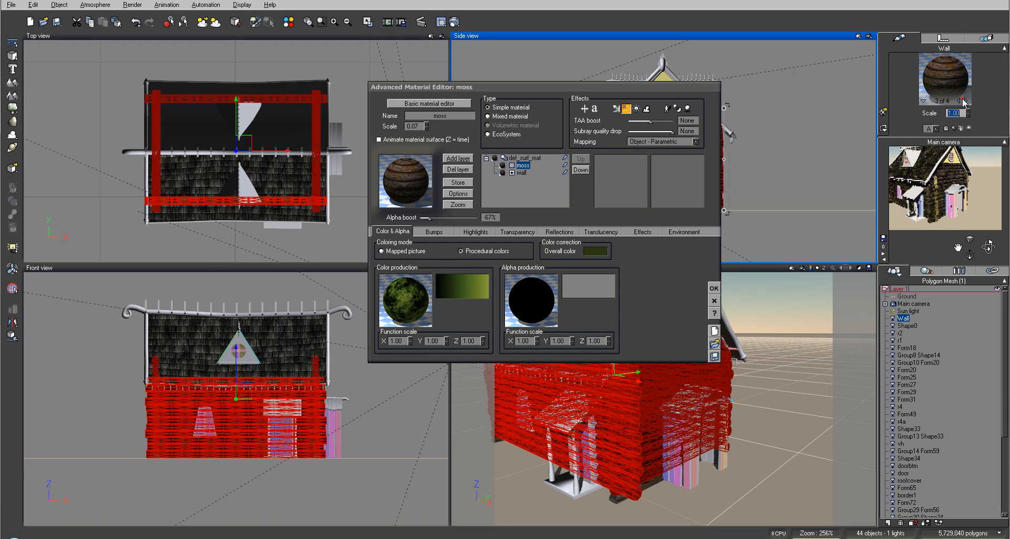
left_click(965, 101)
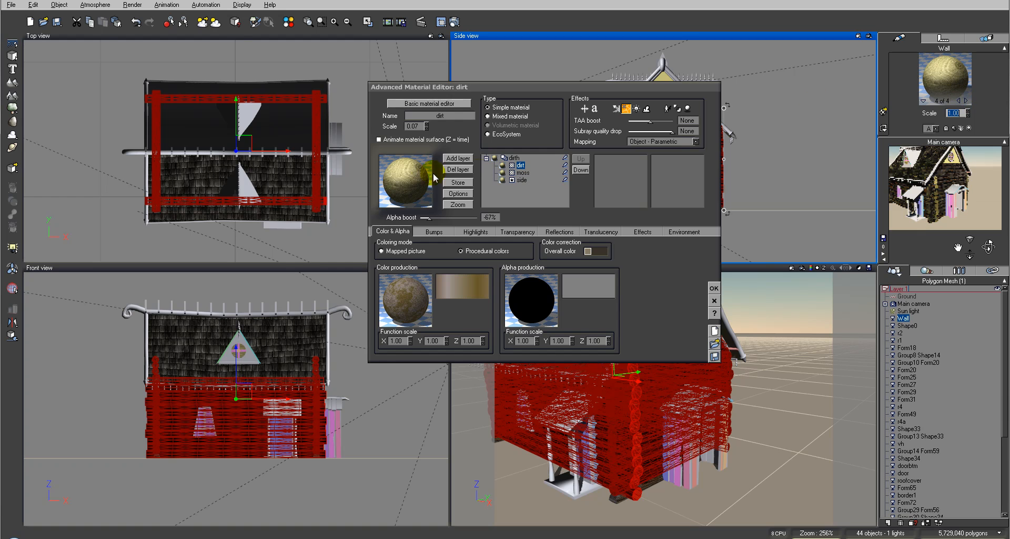
left_click(456, 158)
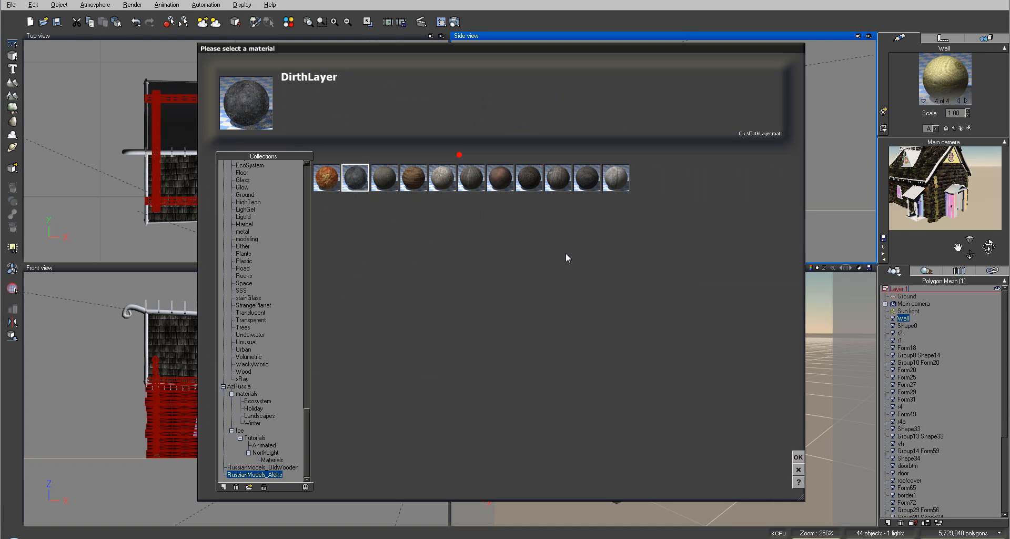
left_click(797, 456)
Review the layers of Wall's materials, accept the material changes and render the main camera view
left_click(966, 101)
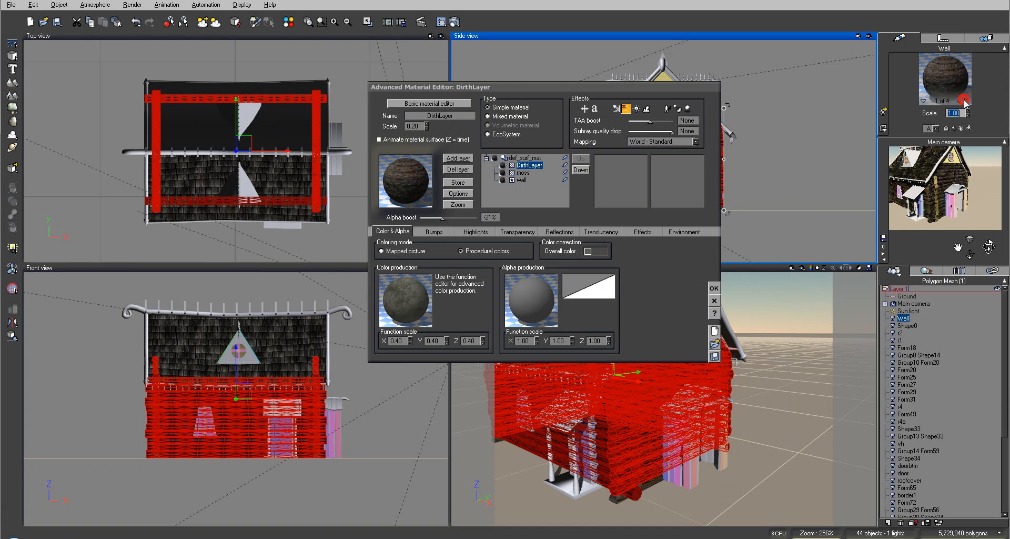
left_click(966, 101)
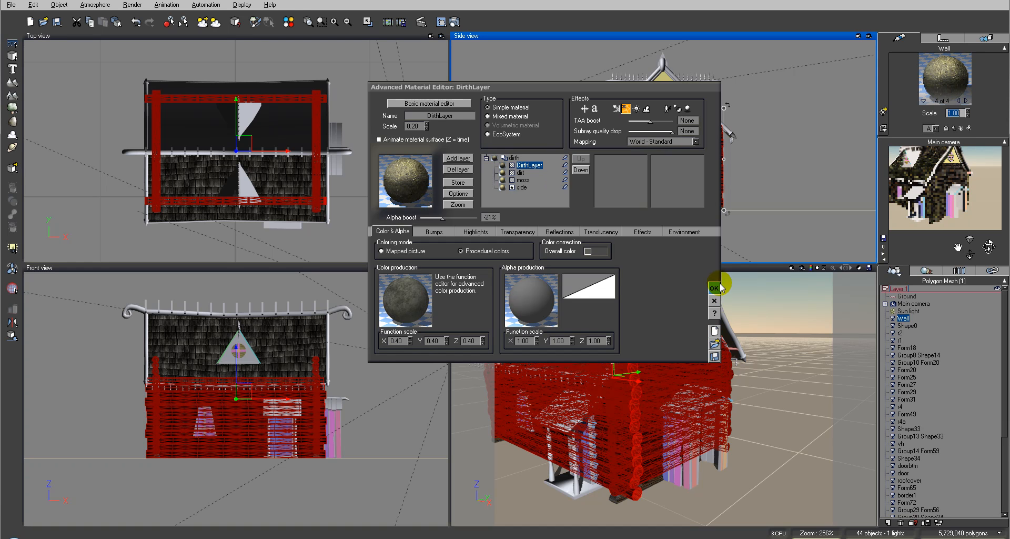
left_click(718, 284)
left_click(453, 21)
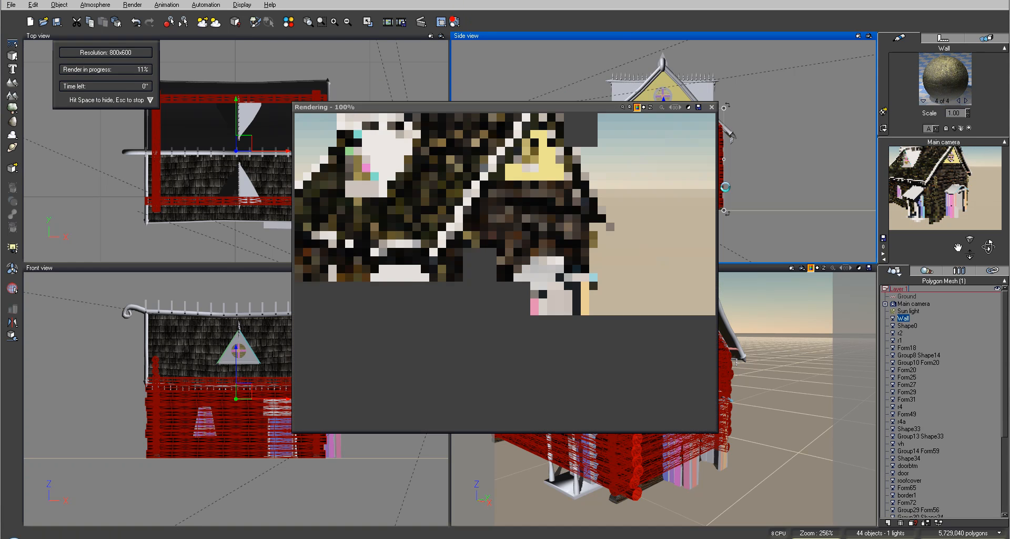